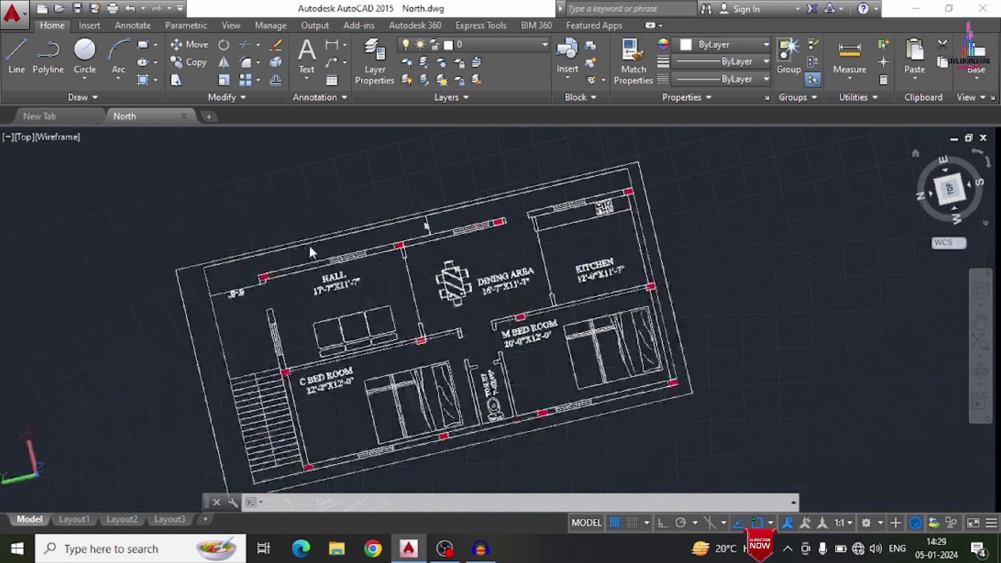
Step: Rotate the top view of the floor plan until north points up and bring the whole plan into view
{"action": "scroll", "coordinate": [514, 304], "scroll_direction": "down", "scroll_amount": 6}
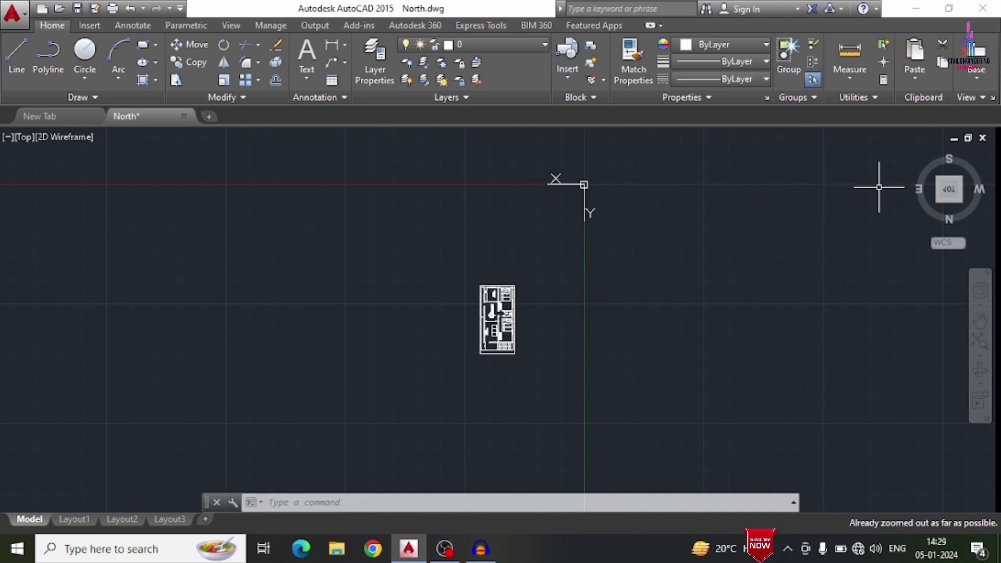
{"action": "left_click", "coordinate": [976, 149]}
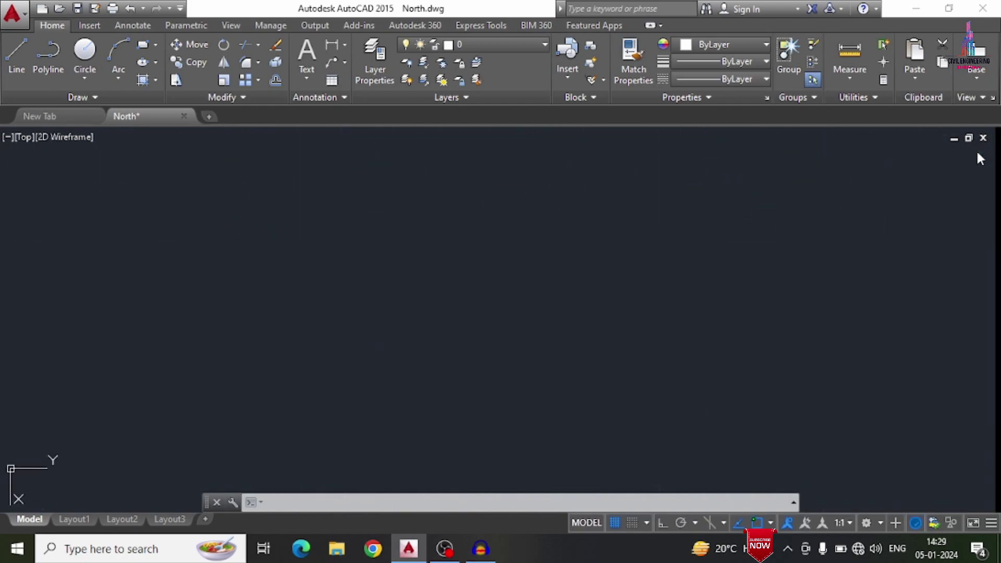
{"action": "left_click", "coordinate": [974, 151]}
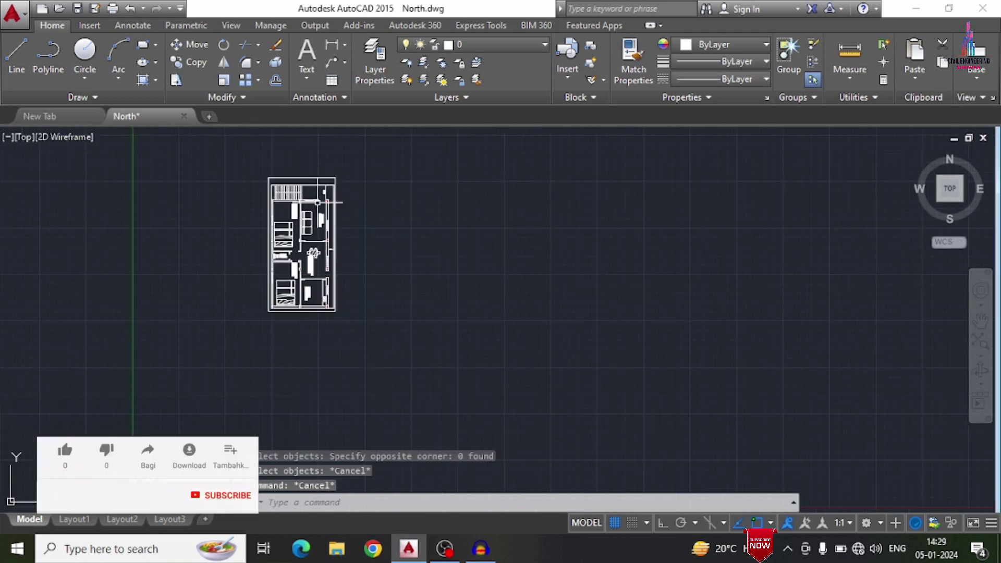
{"action": "scroll", "coordinate": [217, 208], "scroll_direction": "up", "scroll_amount": 2}
{"action": "scroll", "coordinate": [242, 151], "scroll_direction": "up", "scroll_amount": 2}
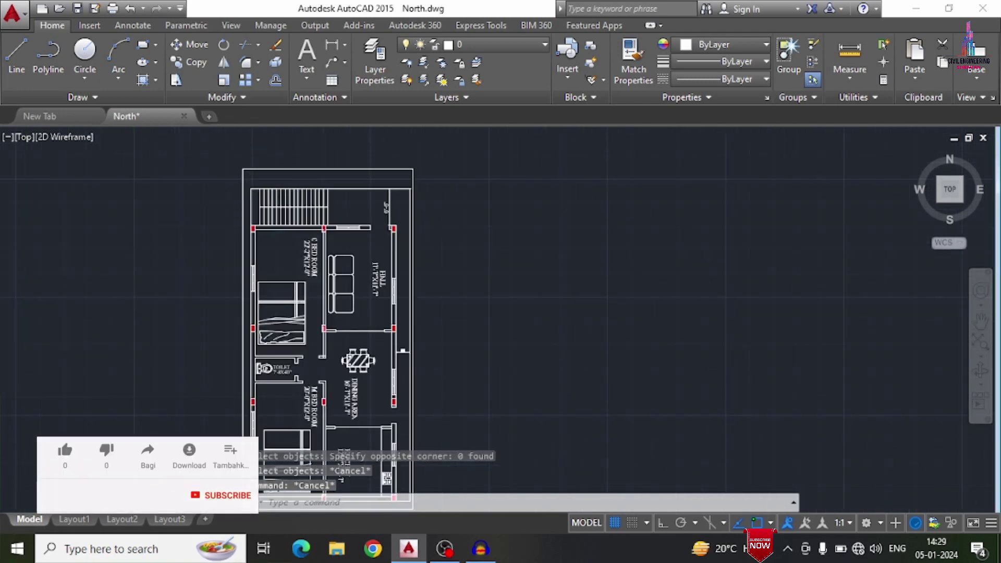
{"action": "scroll", "coordinate": [239, 158], "scroll_direction": "down", "scroll_amount": 2}
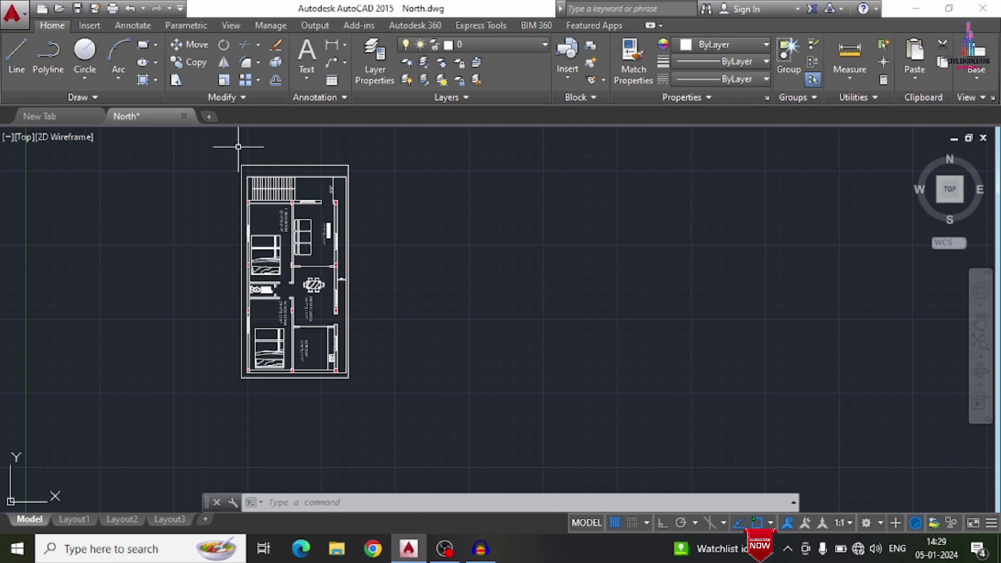
Step: Copy the entire floor plan about 55'-6" horizontally to the right, using its lower-left corner as base point with Ortho on
{"action": "key", "text": "Return"}
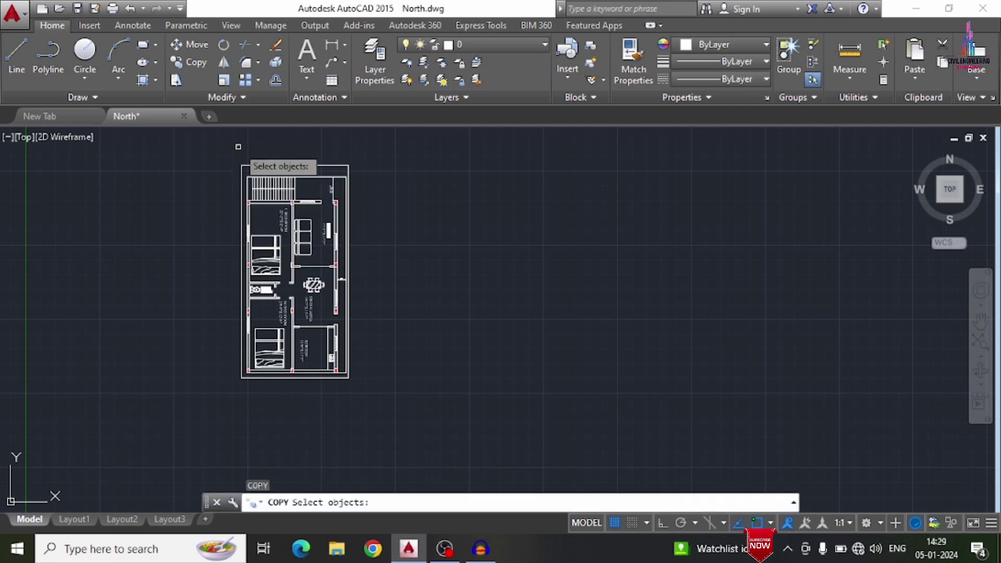
{"action": "mouse_move", "coordinate": [187, 130]}
{"action": "left_mouse_down"}
{"action": "mouse_move", "coordinate": [469, 172]}
{"action": "mouse_move", "coordinate": [473, 334]}
{"action": "mouse_move", "coordinate": [333, 478]}
{"action": "mouse_move", "coordinate": [133, 454]}
{"action": "left_mouse_up"}
{"action": "key", "text": "Return"}
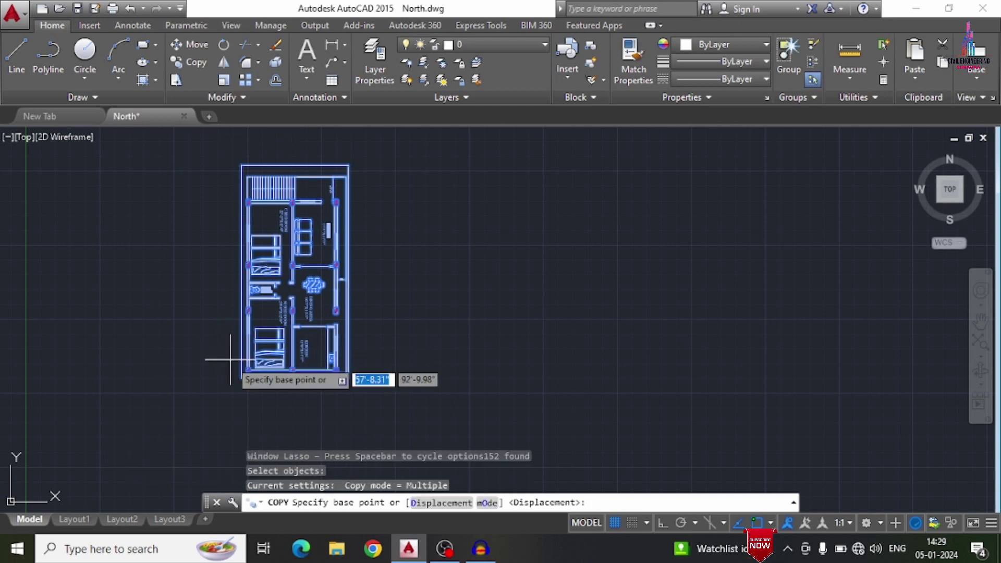
{"action": "left_click", "coordinate": [241, 374]}
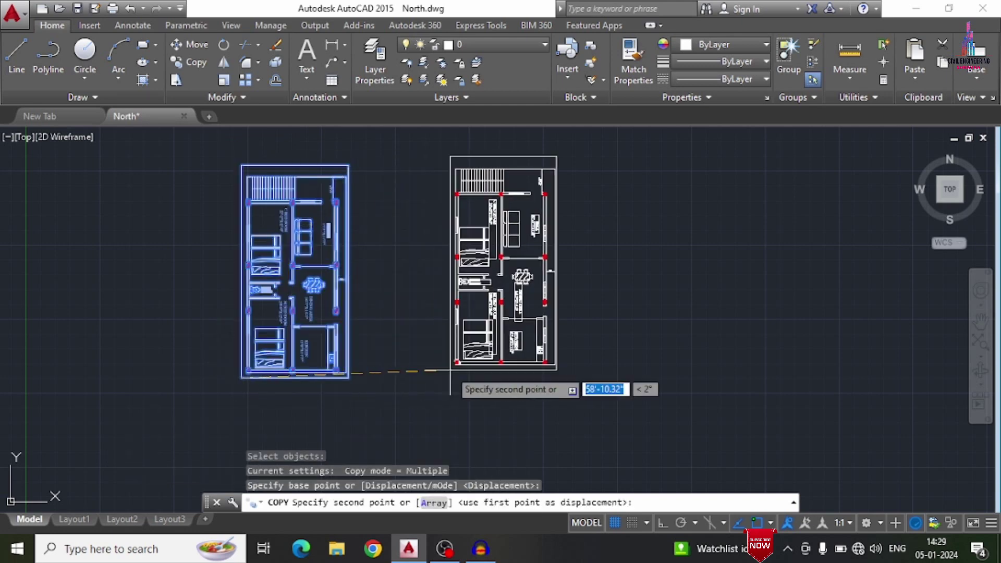
{"action": "key", "text": "F8"}
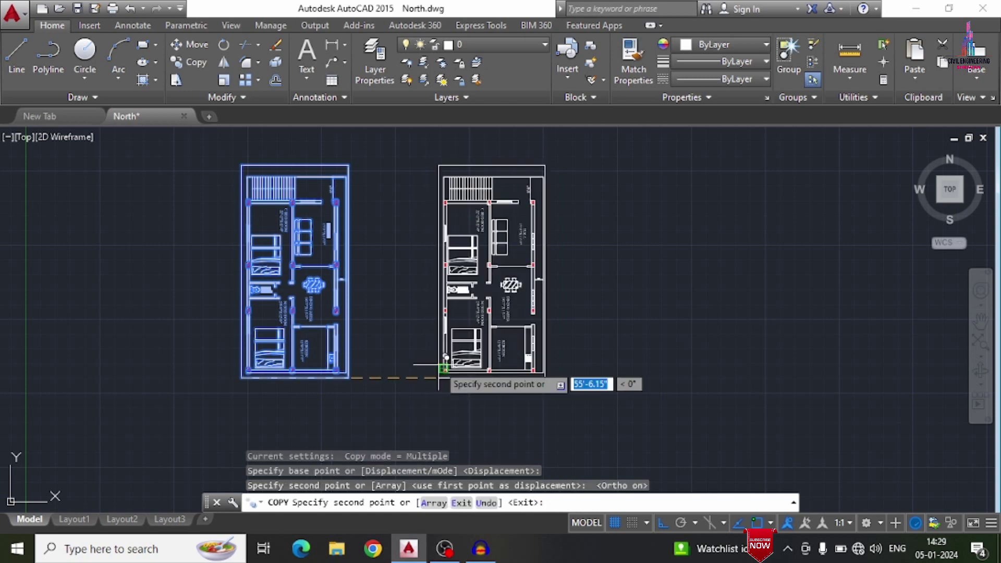
{"action": "left_click", "coordinate": [440, 373]}
{"action": "key", "text": "Escape"}
{"action": "key", "text": "Escape"}
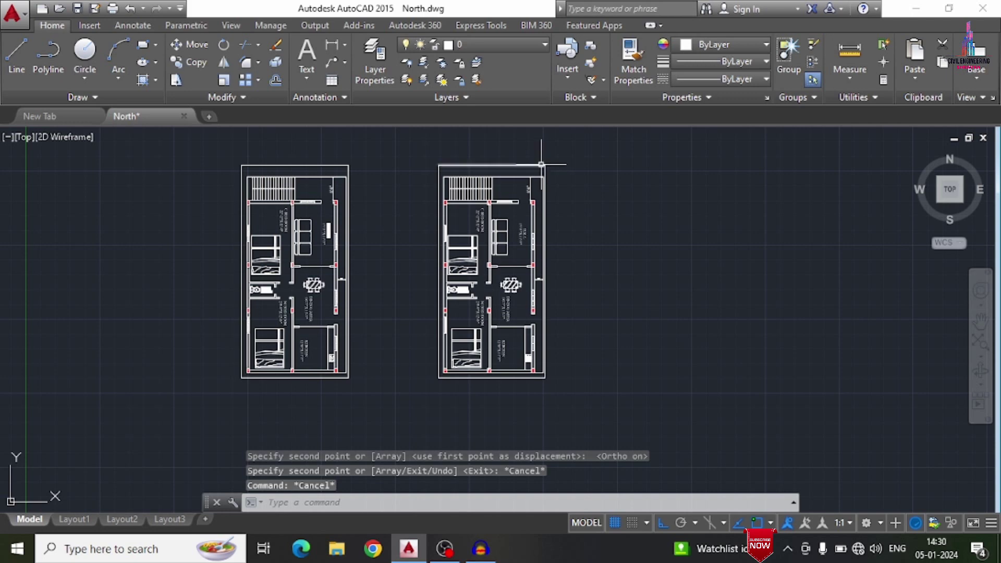
Step: Delete the outer boundary rectangle from the copied floor plan
{"action": "scroll", "coordinate": [615, 170], "scroll_direction": "up", "scroll_amount": 4}
{"action": "mouse_move", "coordinate": [473, 165]}
{"action": "left_mouse_down"}
{"action": "mouse_move", "coordinate": [168, 158]}
{"action": "mouse_move", "coordinate": [139, 163]}
{"action": "mouse_move", "coordinate": [137, 179]}
{"action": "left_mouse_up"}
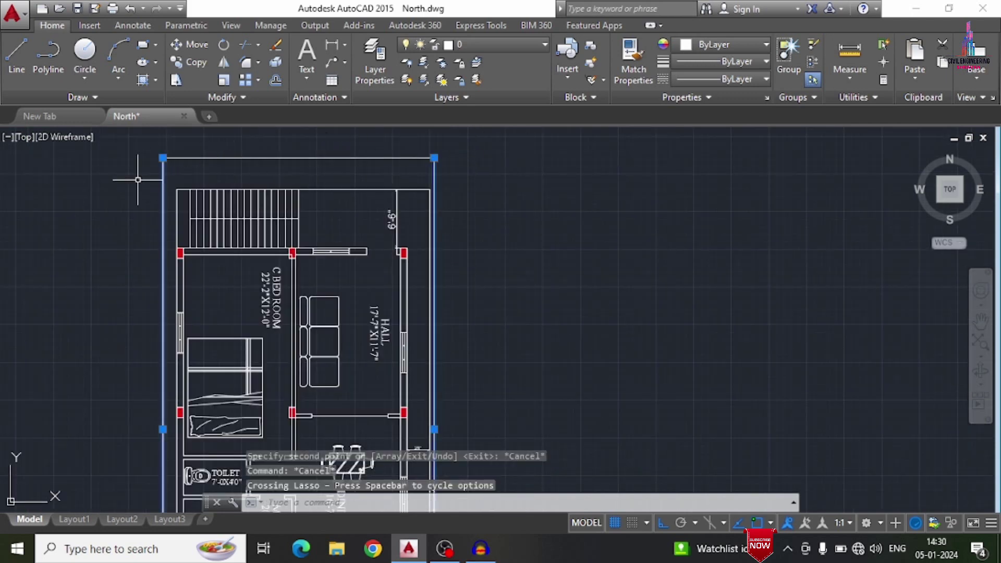
{"action": "key", "text": "Delete"}
Step: Delete the furniture, fixtures, room labels and dimension text from the copied plan, keeping the walls, windows, columns and stairs
{"action": "scroll", "coordinate": [543, 163], "scroll_direction": "down", "scroll_amount": 3}
{"action": "left_click_drag", "start_coordinate": [543, 164], "coordinate": [459, 323]}
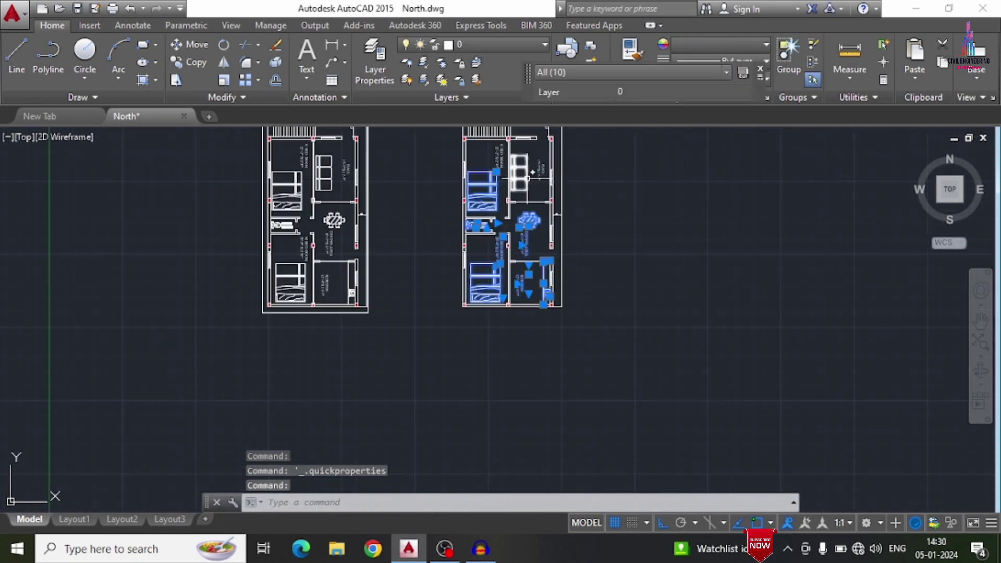
{"action": "key", "text": "Delete"}
{"action": "scroll", "coordinate": [778, 246], "scroll_direction": "up", "scroll_amount": 3}
{"action": "key", "text": "Delete"}
{"action": "scroll", "coordinate": [678, 339], "scroll_direction": "up", "scroll_amount": 2}
{"action": "scroll", "coordinate": [632, 290], "scroll_direction": "down", "scroll_amount": 2}
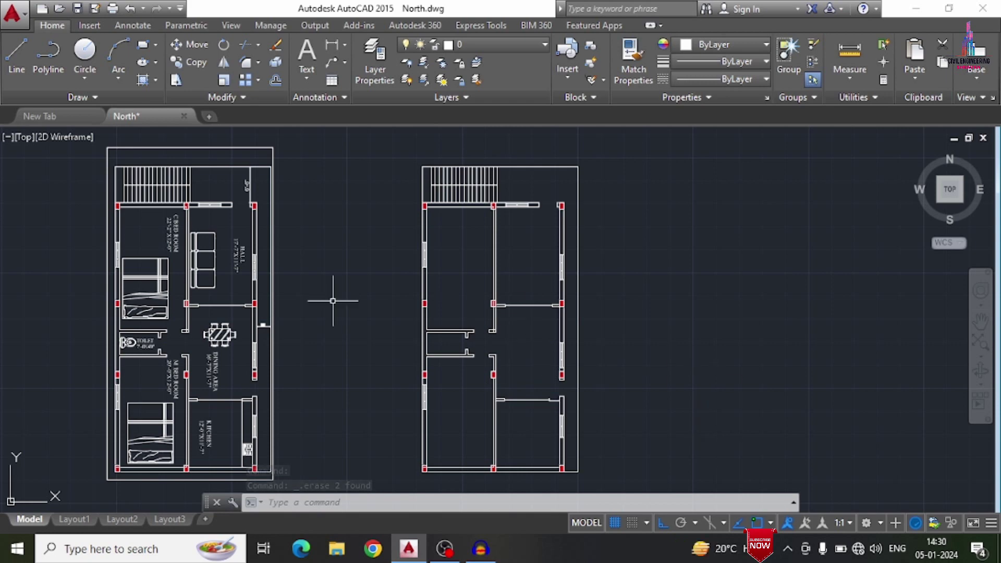
{"action": "key", "text": "Escape"}
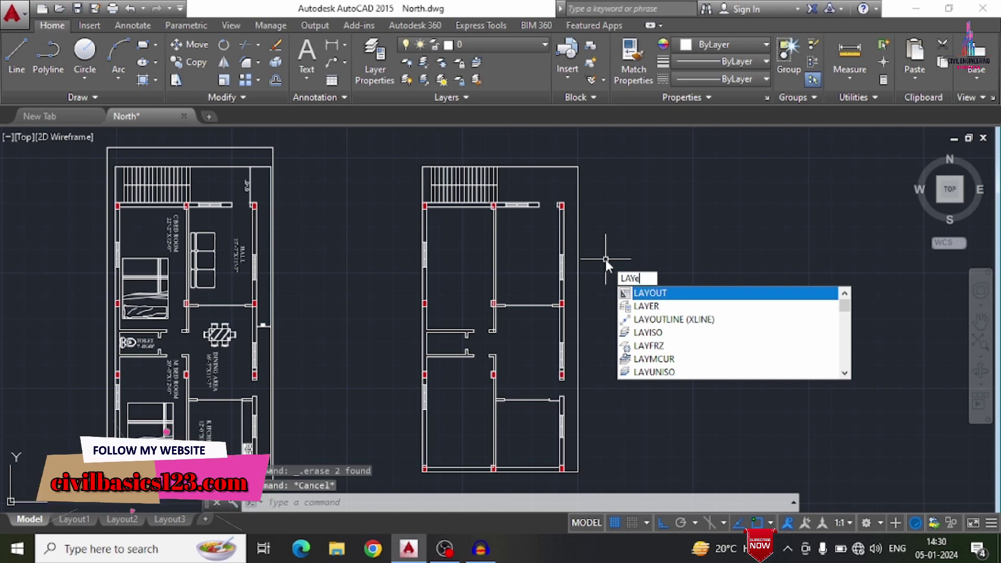
Step: Create a new layer named Beam and set its color to blue
{"action": "type", "text": "e"}
{"action": "key", "text": "Return"}
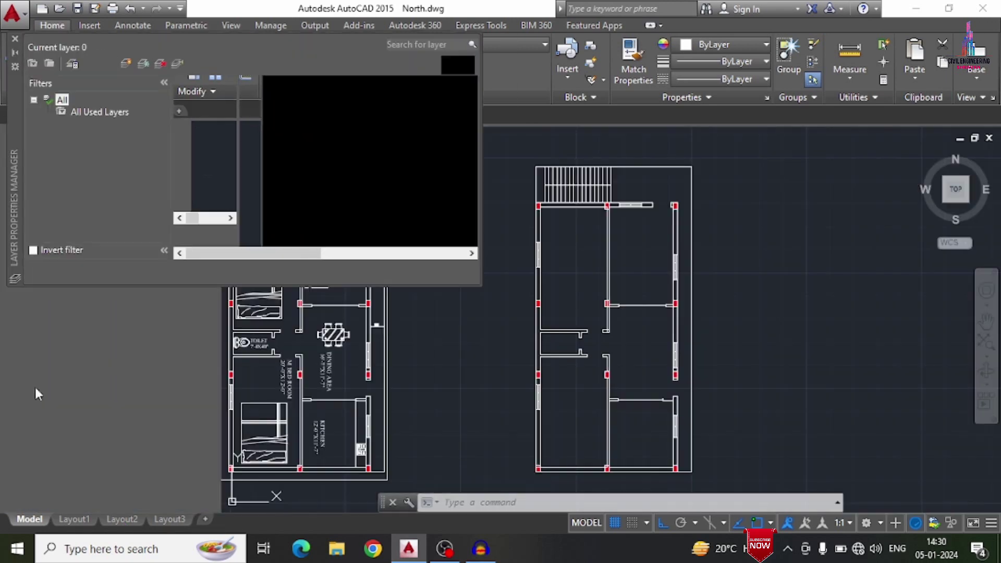
{"action": "right_click", "coordinate": [204, 145]}
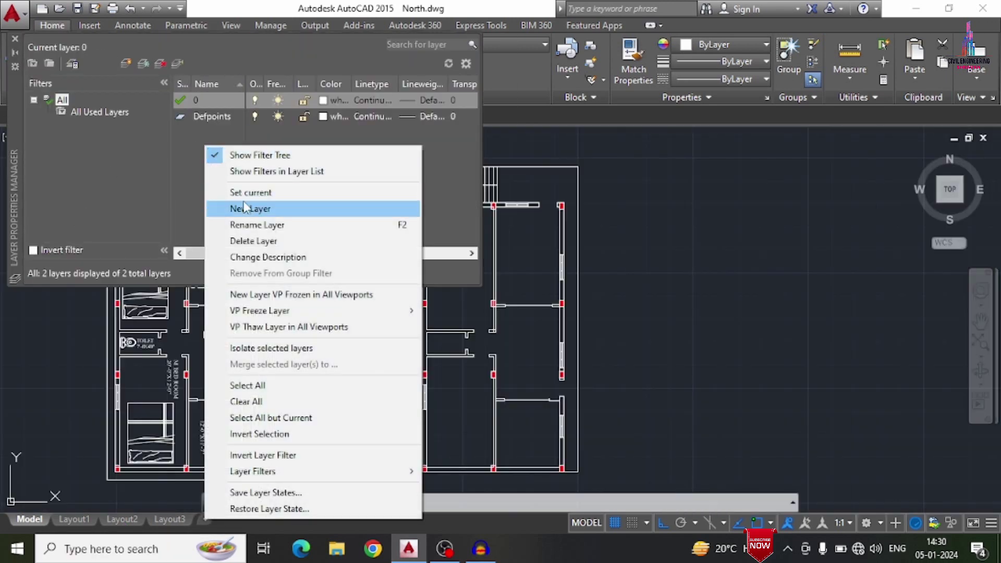
{"action": "left_click", "coordinate": [249, 208]}
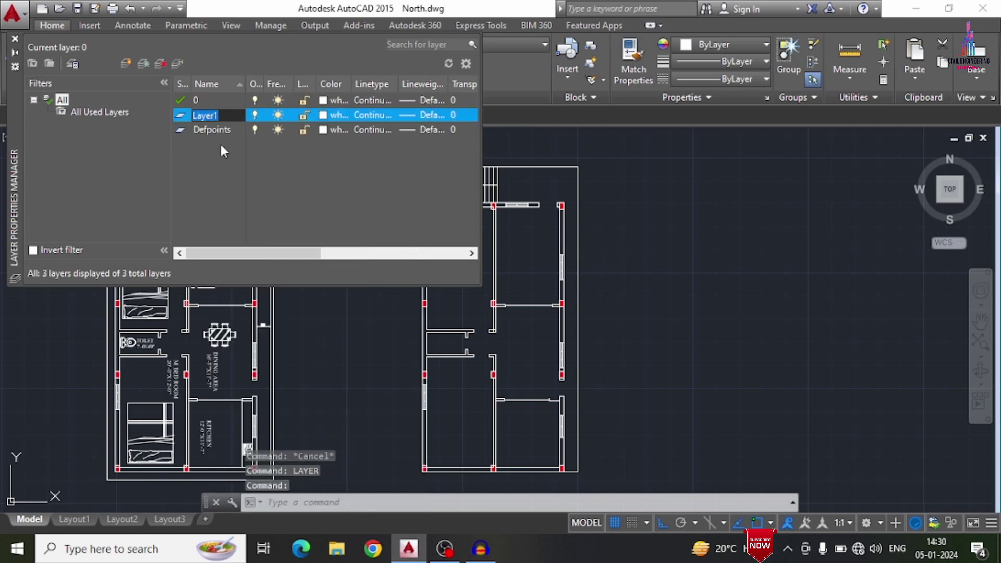
{"action": "type", "text": "Beam"}
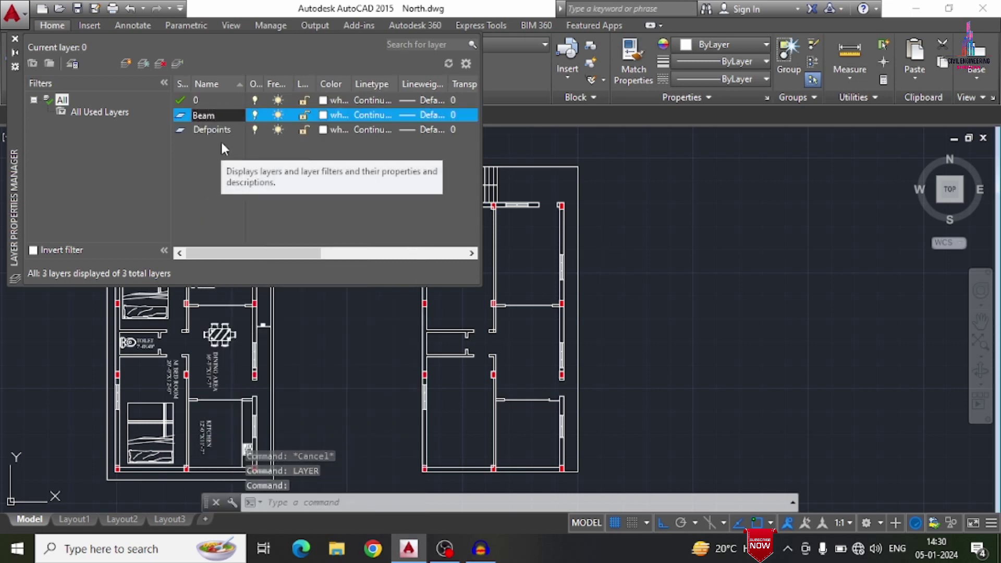
{"action": "left_click", "coordinate": [323, 116]}
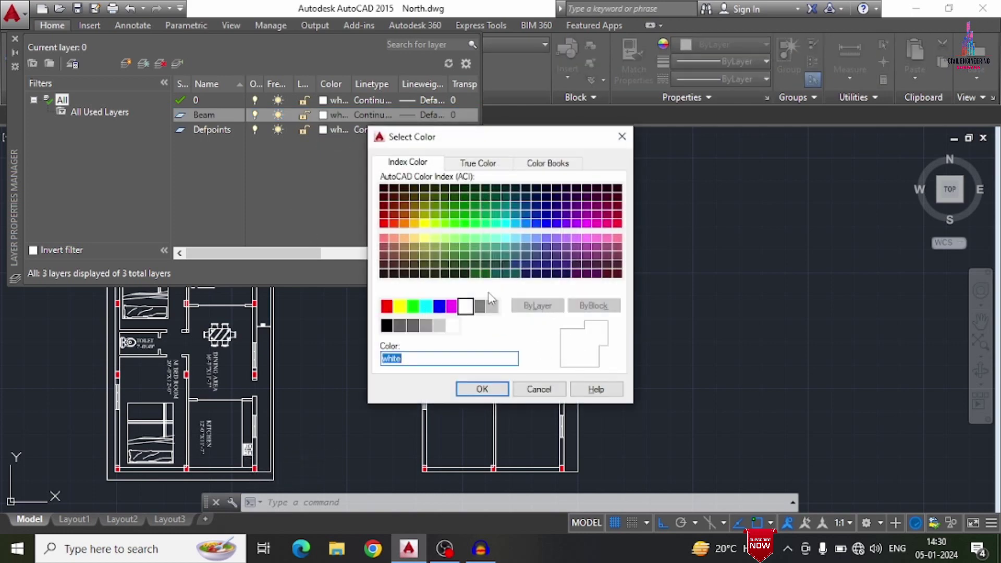
{"action": "left_click", "coordinate": [439, 306]}
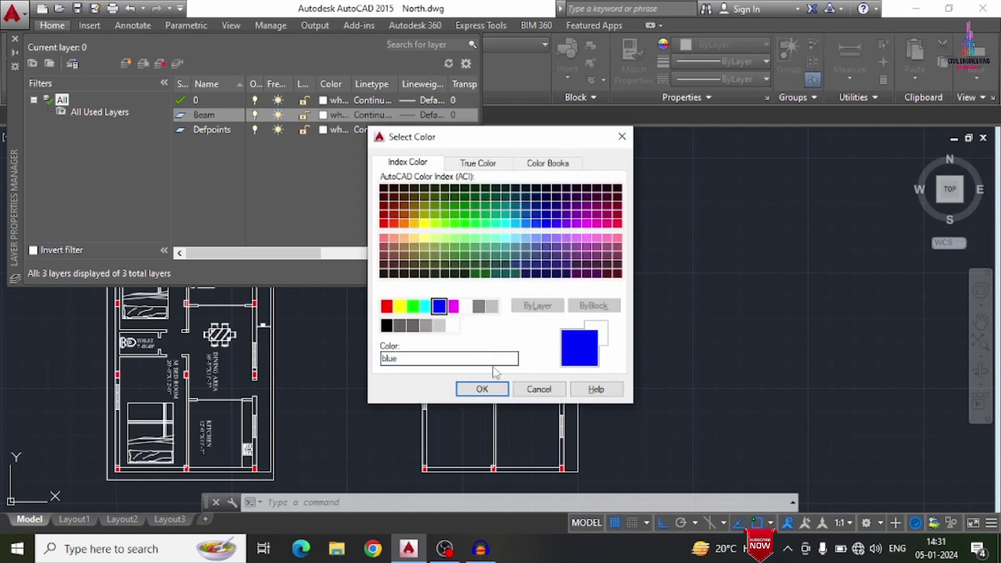
{"action": "left_click", "coordinate": [482, 389]}
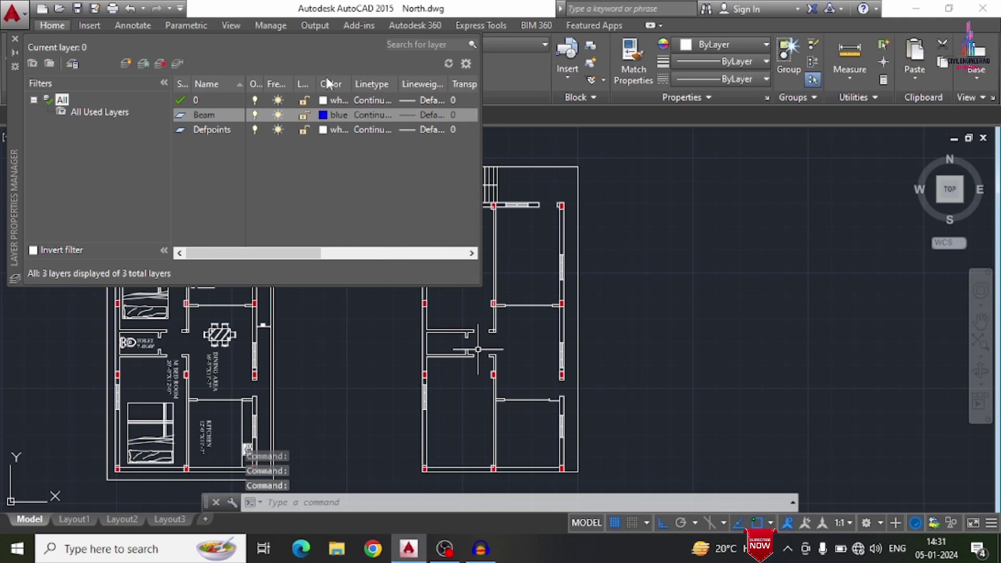
Step: Load the ACAD_ISO03W100 (ISO dash space) linetype for the Beam layer
{"action": "left_click", "coordinate": [370, 114]}
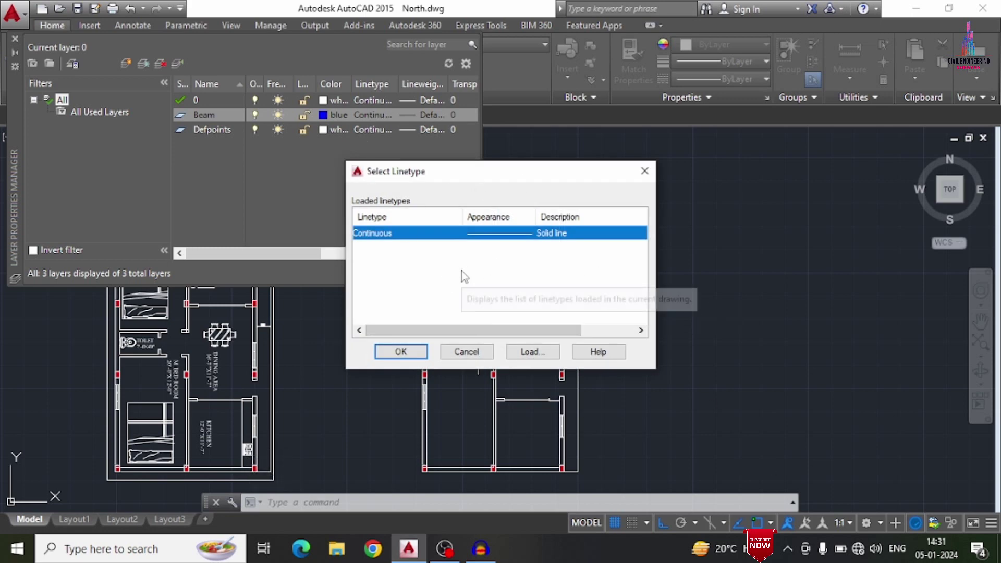
{"action": "left_click", "coordinate": [526, 352]}
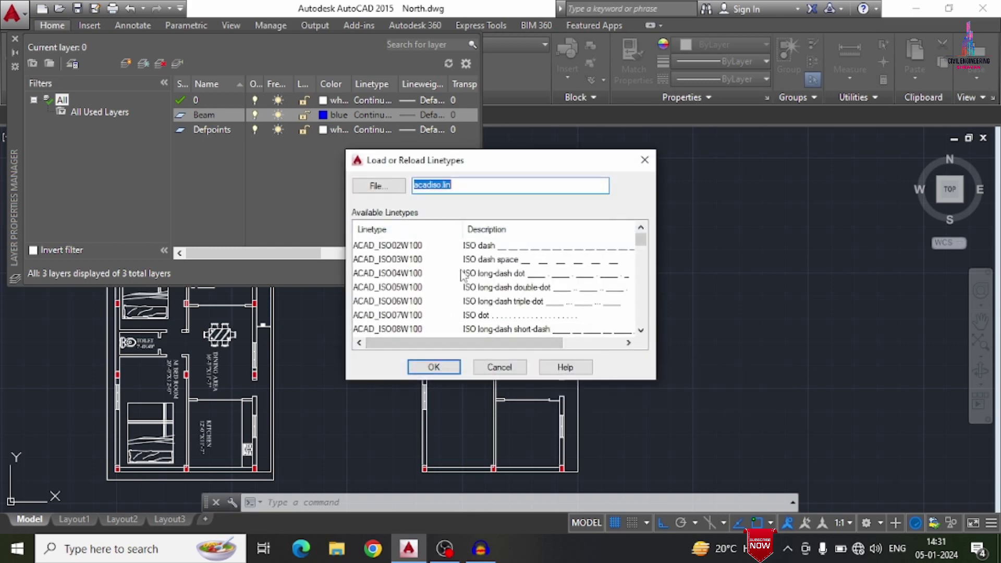
{"action": "key", "text": "Tab"}
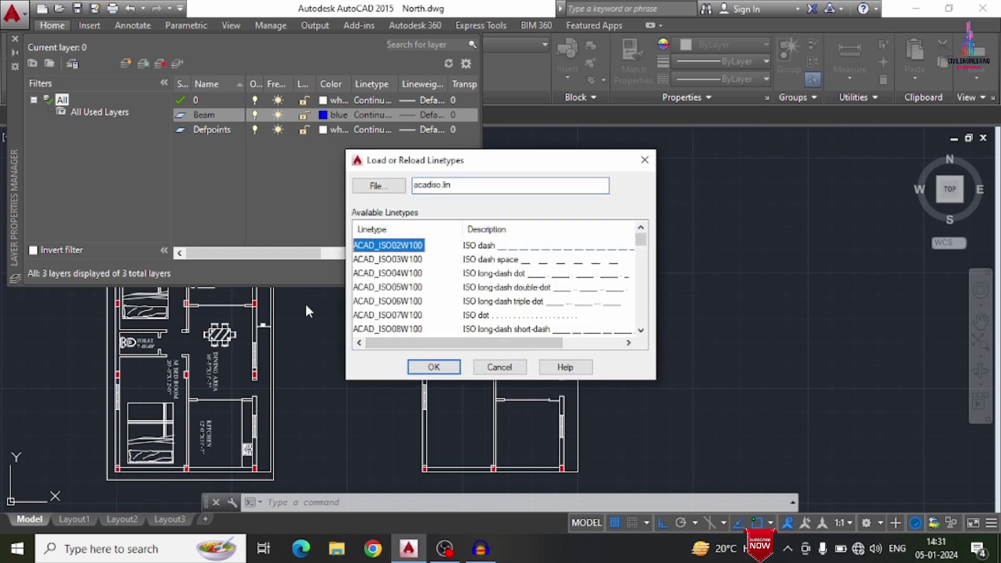
{"action": "scroll", "coordinate": [477, 307], "scroll_direction": "down", "scroll_amount": 8}
{"action": "scroll", "coordinate": [516, 311], "scroll_direction": "up", "scroll_amount": 6}
{"action": "scroll", "coordinate": [509, 303], "scroll_direction": "up", "scroll_amount": 2}
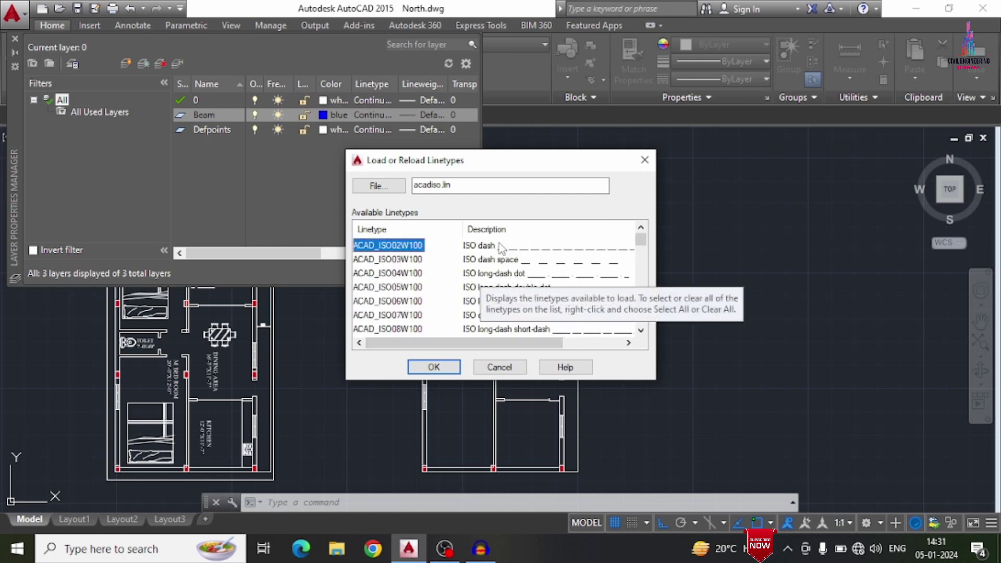
{"action": "scroll", "coordinate": [501, 246], "scroll_direction": "down", "scroll_amount": 1}
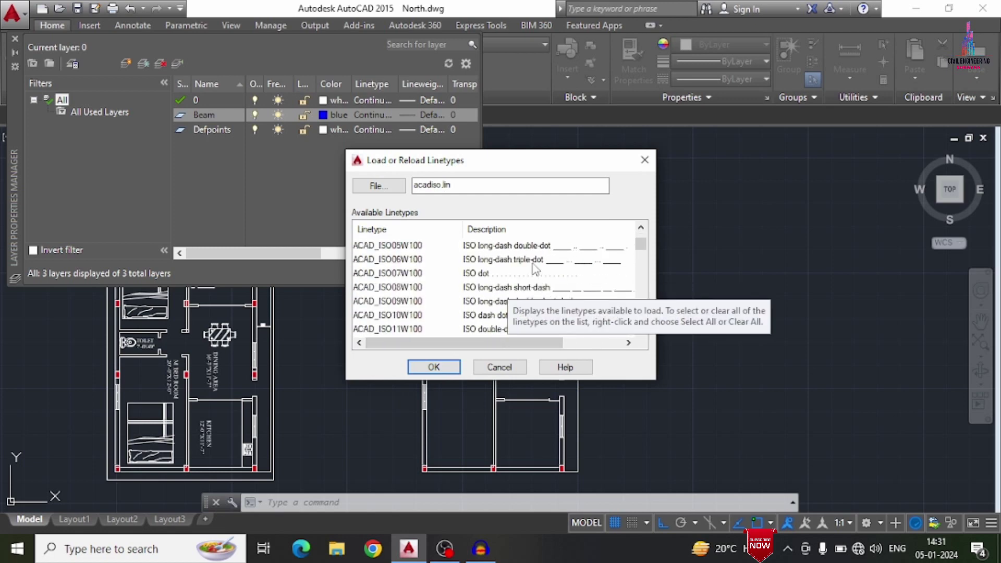
{"action": "left_click", "coordinate": [532, 262]}
{"action": "scroll", "coordinate": [521, 265], "scroll_direction": "up", "scroll_amount": 1}
{"action": "left_click", "coordinate": [475, 261]}
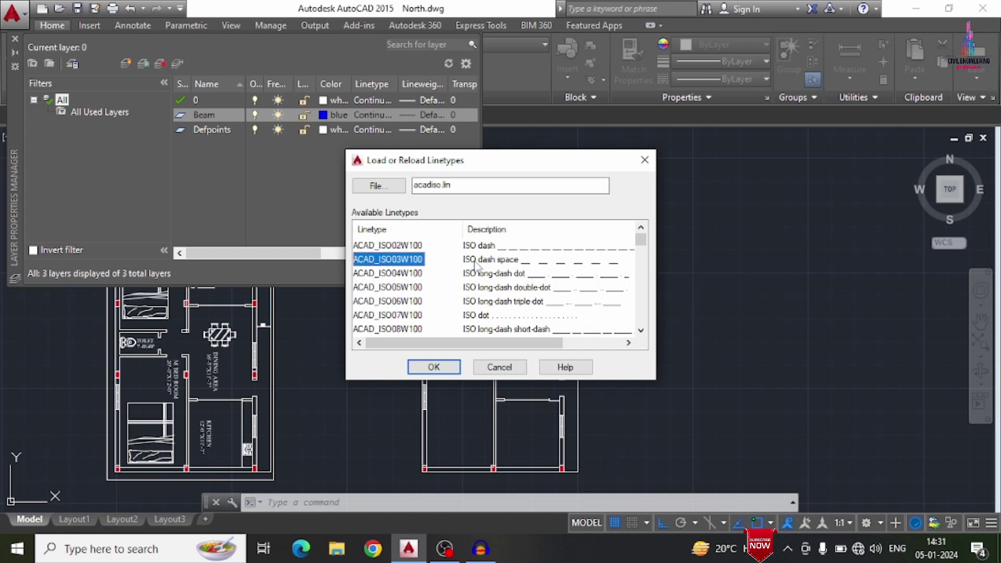
{"action": "left_click", "coordinate": [433, 367]}
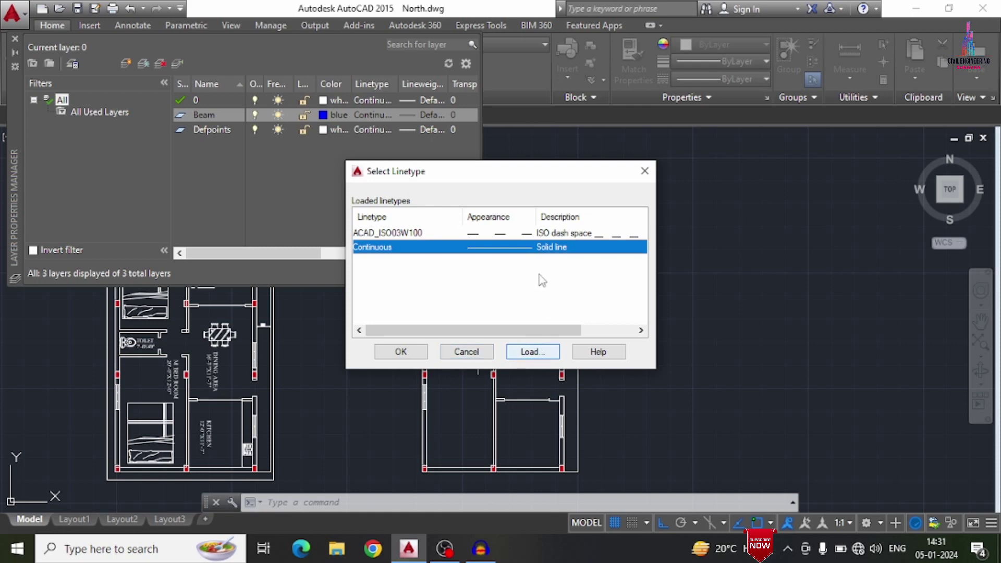
Step: Assign the ACAD_ISO03W100 linetype to the Beam layer and make Beam the current layer
{"action": "left_click", "coordinate": [492, 235]}
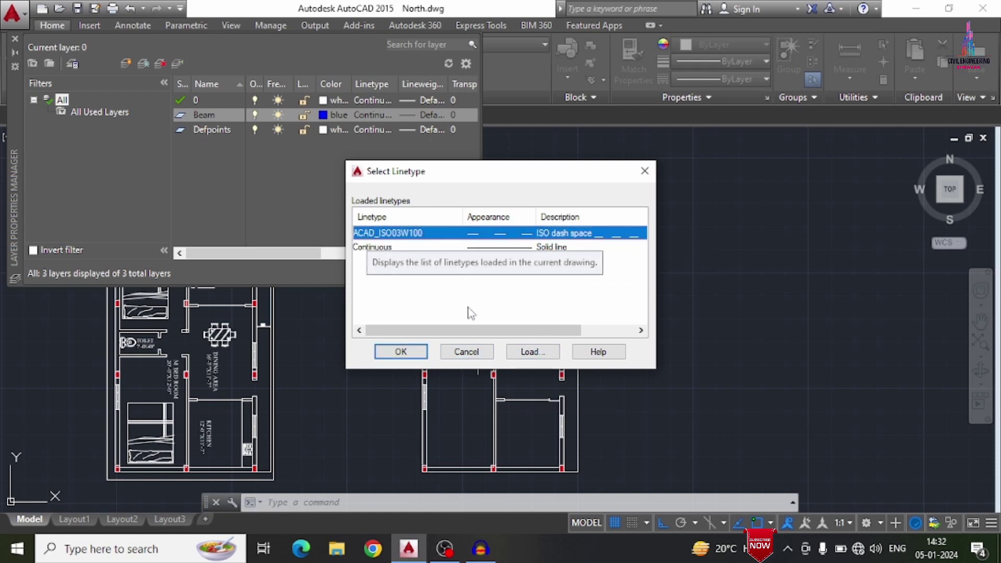
{"action": "left_click", "coordinate": [400, 352]}
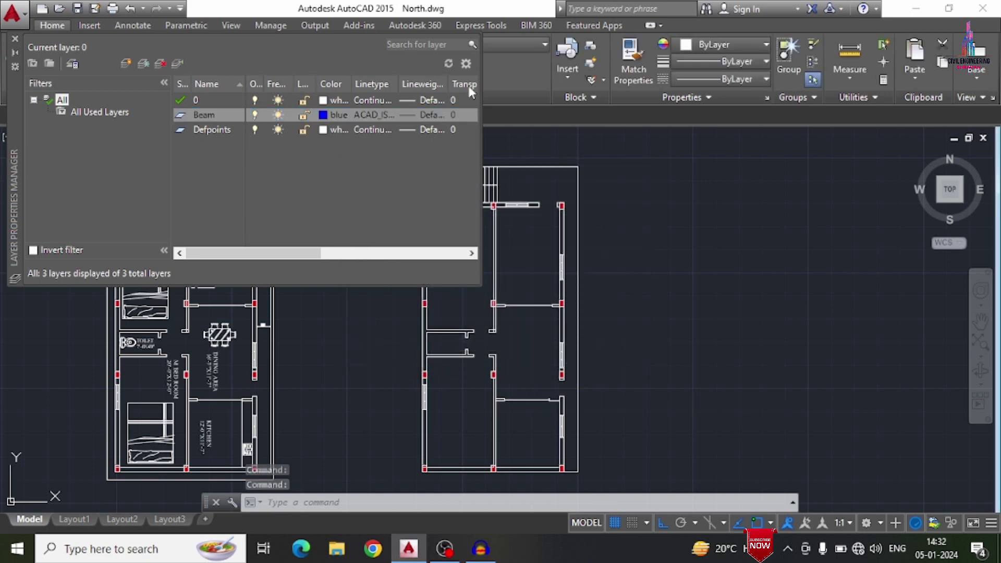
{"action": "left_click", "coordinate": [16, 39]}
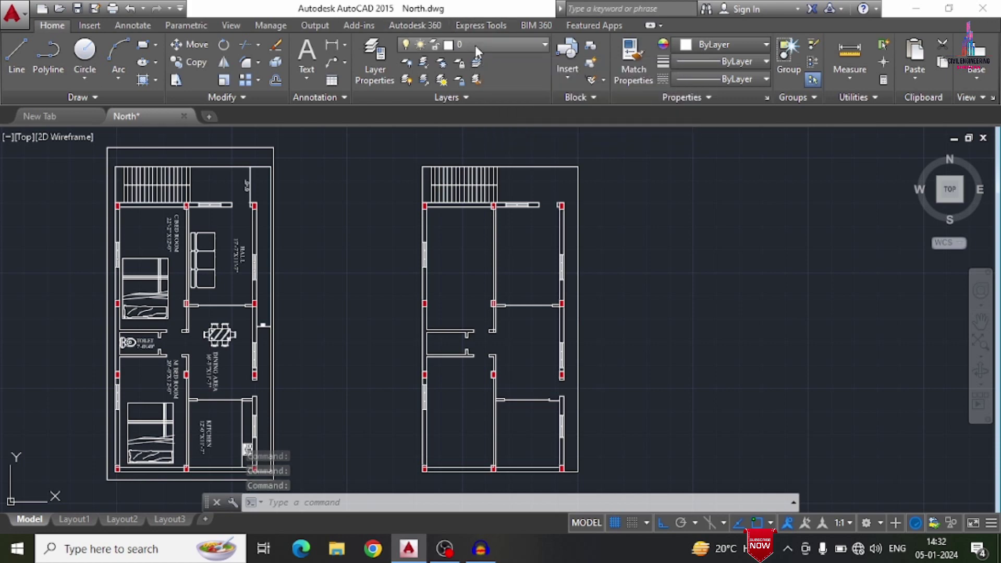
{"action": "left_click", "coordinate": [508, 44]}
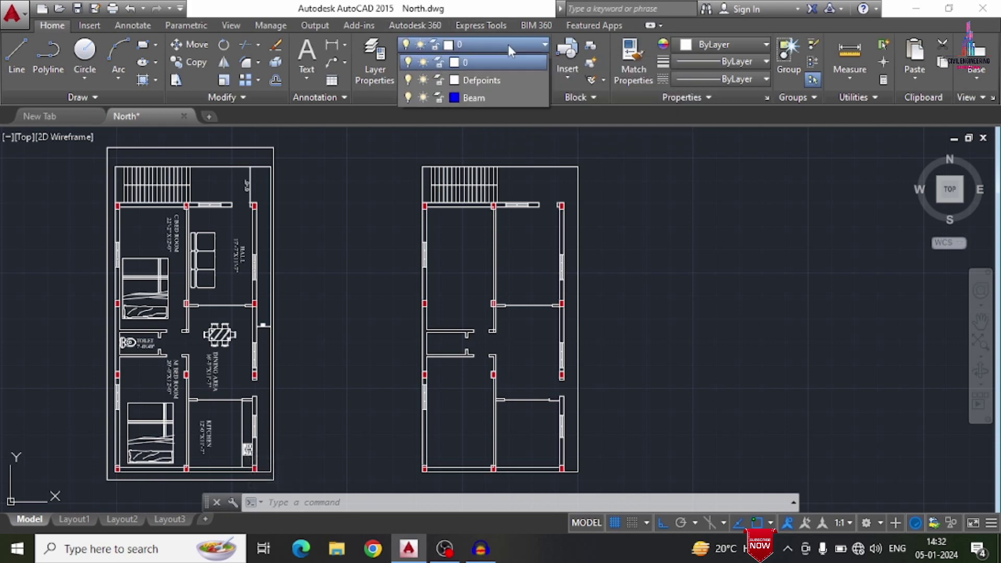
{"action": "left_click", "coordinate": [484, 95]}
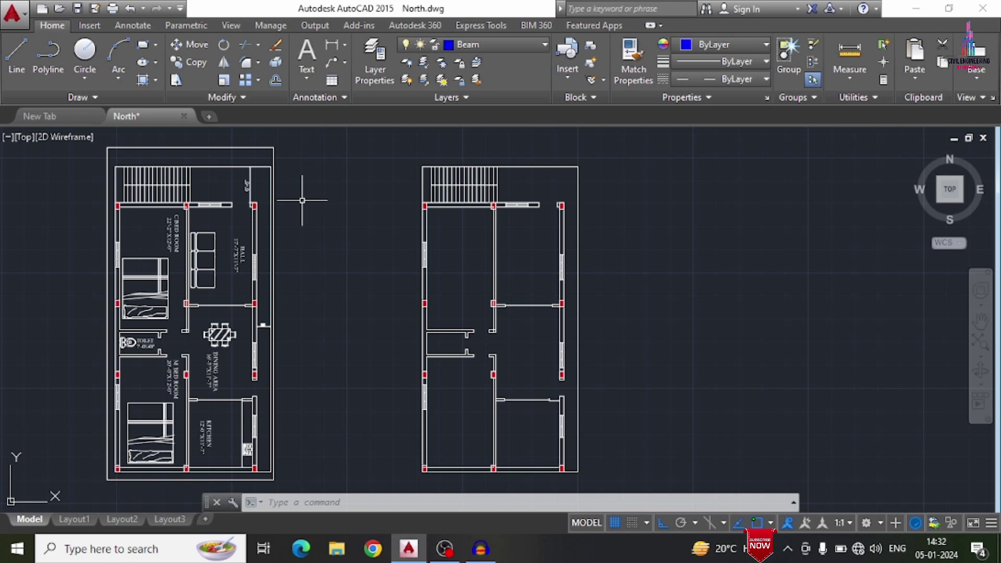
Step: Draw the top beam's outer line along the columns' upper faces, from the top-left column's outer corner to the top-right column's outer corner
{"action": "type", "text": "l"}
{"action": "key", "text": "Return"}
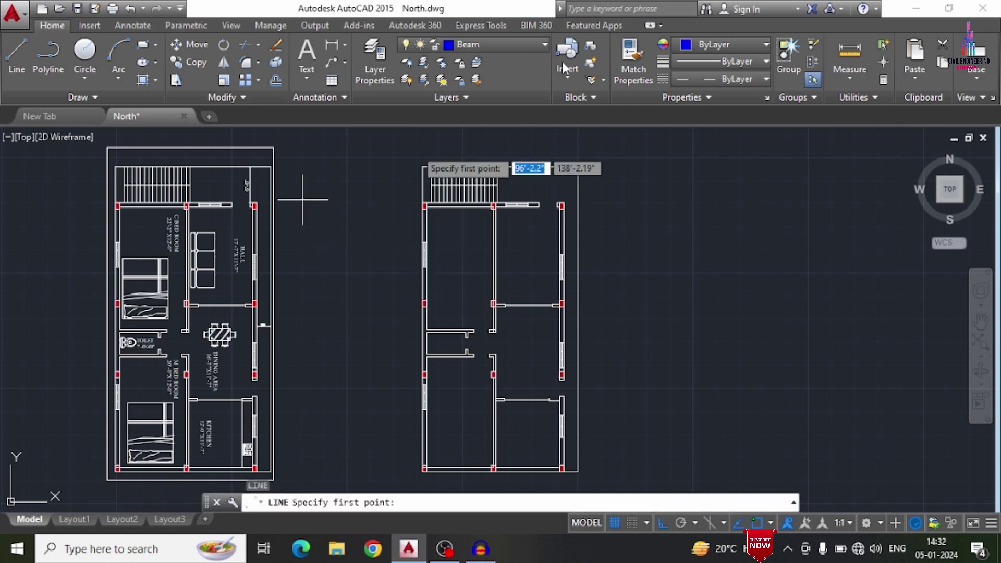
{"action": "scroll", "coordinate": [501, 217], "scroll_direction": "up", "scroll_amount": 2}
{"action": "scroll", "coordinate": [501, 217], "scroll_direction": "up", "scroll_amount": 4}
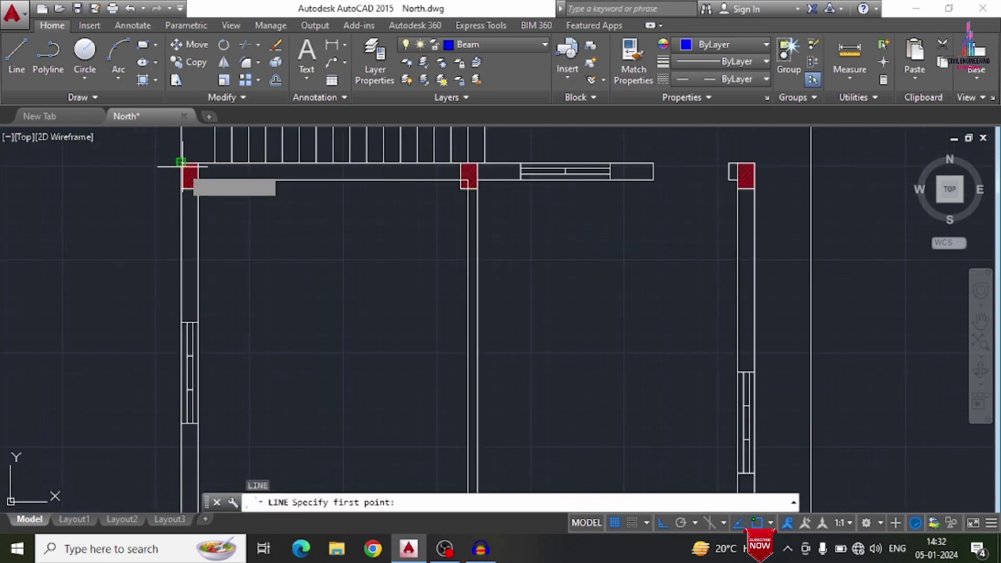
{"action": "left_click", "coordinate": [181, 162]}
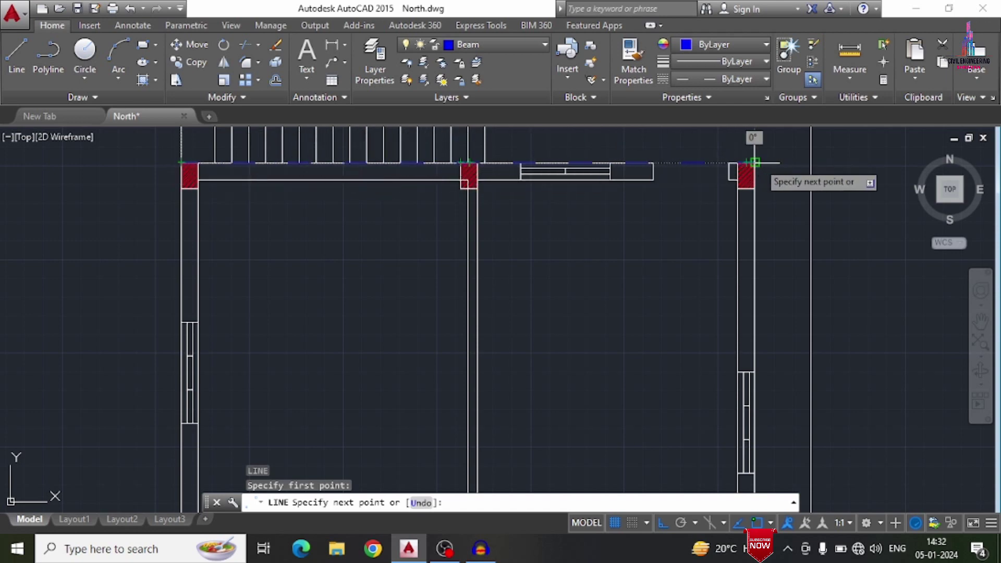
{"action": "key", "text": "Escape"}
{"action": "key", "text": "Escape"}
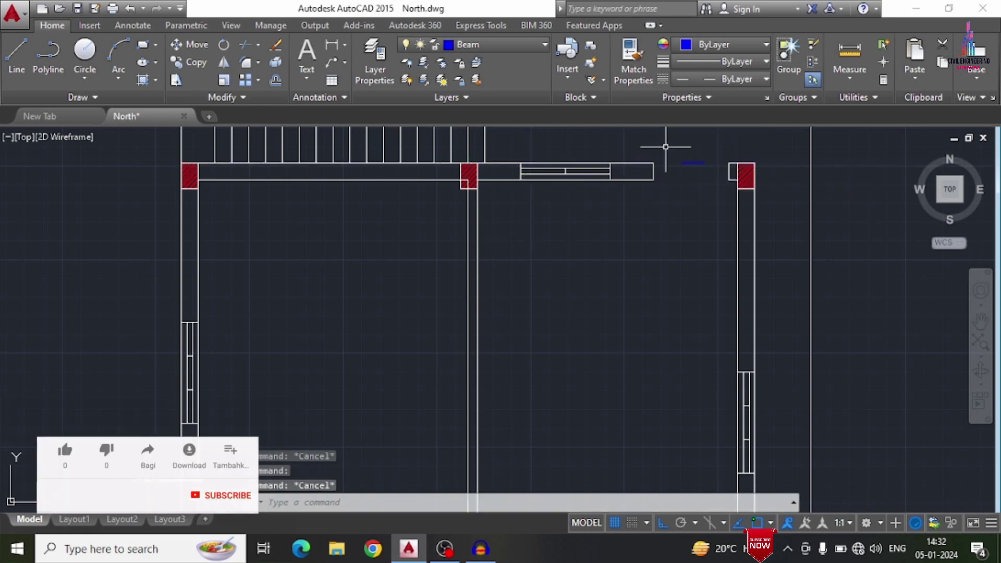
Step: Set the drawing's linetype scale (LTSCALE) to 0.4 so the beam line's dashes become finer
{"action": "left_click", "coordinate": [691, 164]}
{"action": "left_click", "coordinate": [687, 180]}
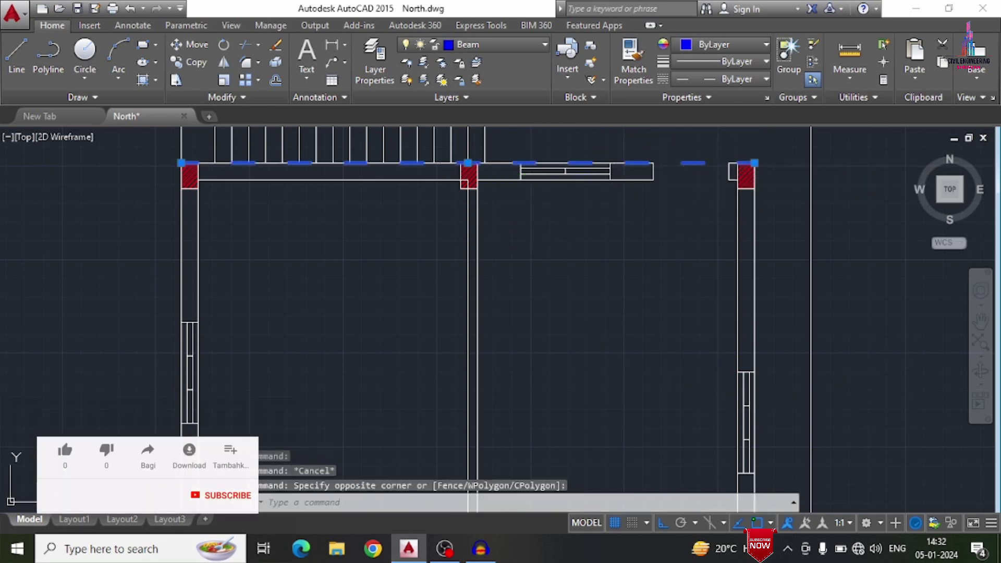
{"action": "key", "text": "Escape"}
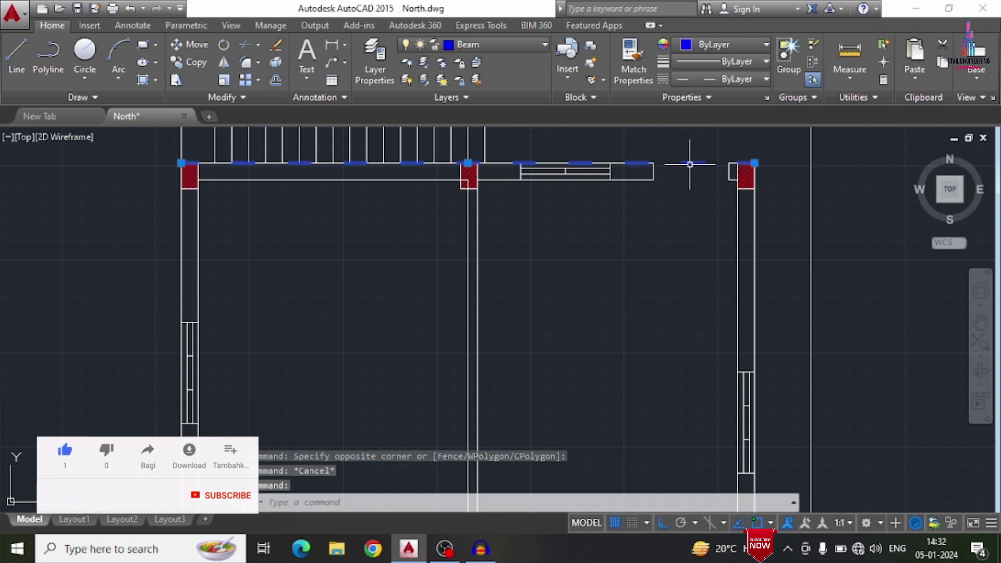
{"action": "key", "text": "Escape"}
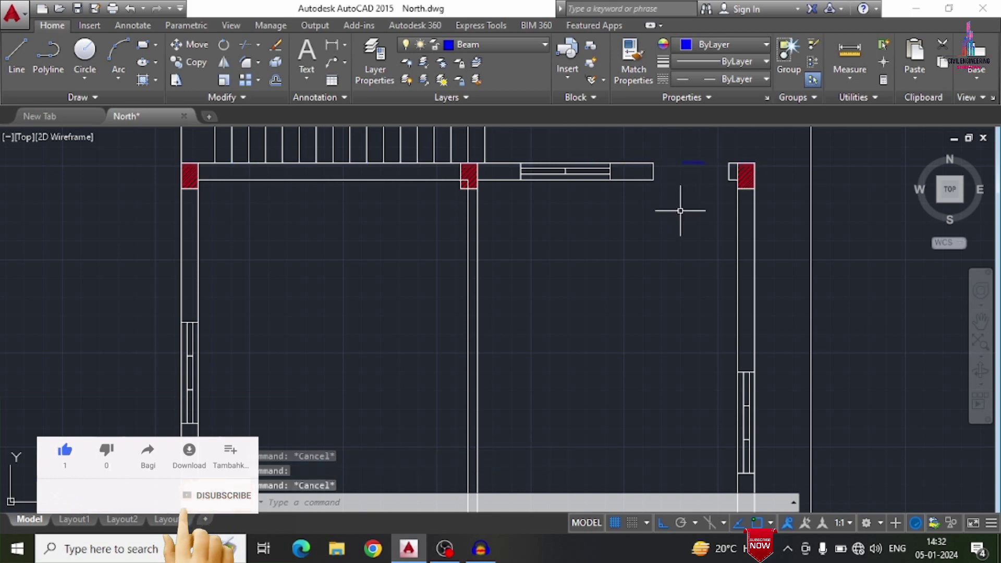
{"action": "type", "text": "s"}
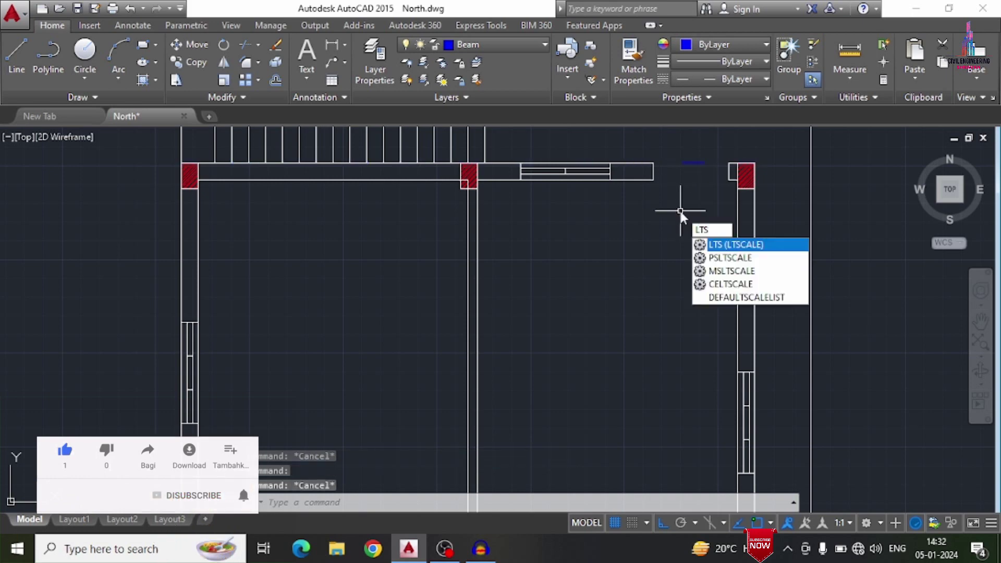
{"action": "key", "text": "Return"}
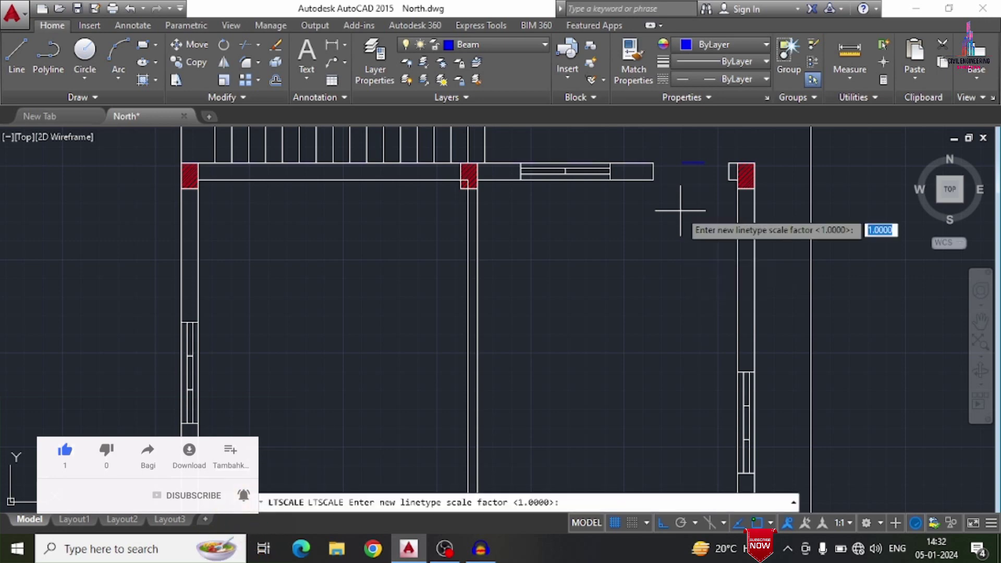
{"action": "type", "text": "0.4"}
{"action": "key", "text": "Return"}
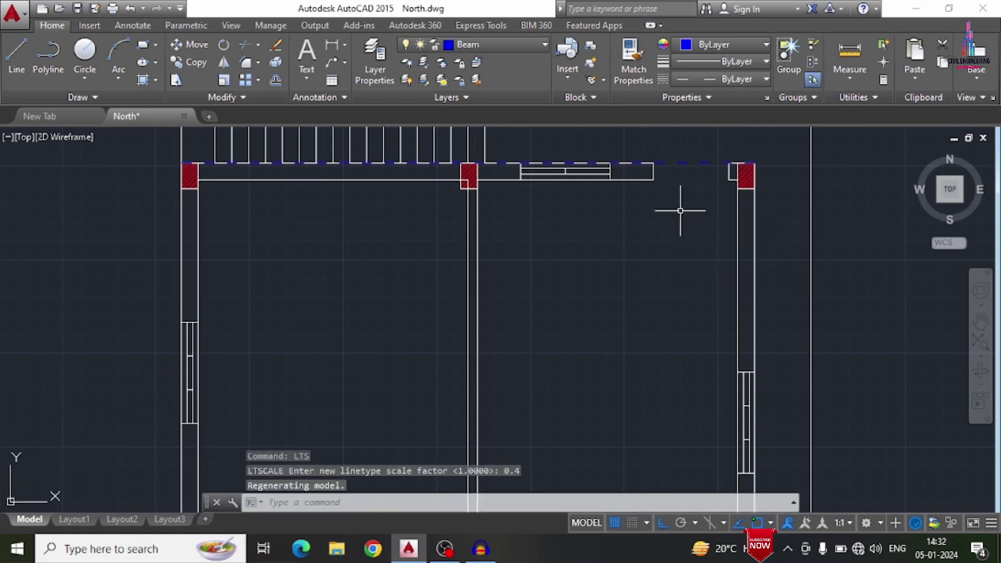
{"action": "key", "text": "Escape"}
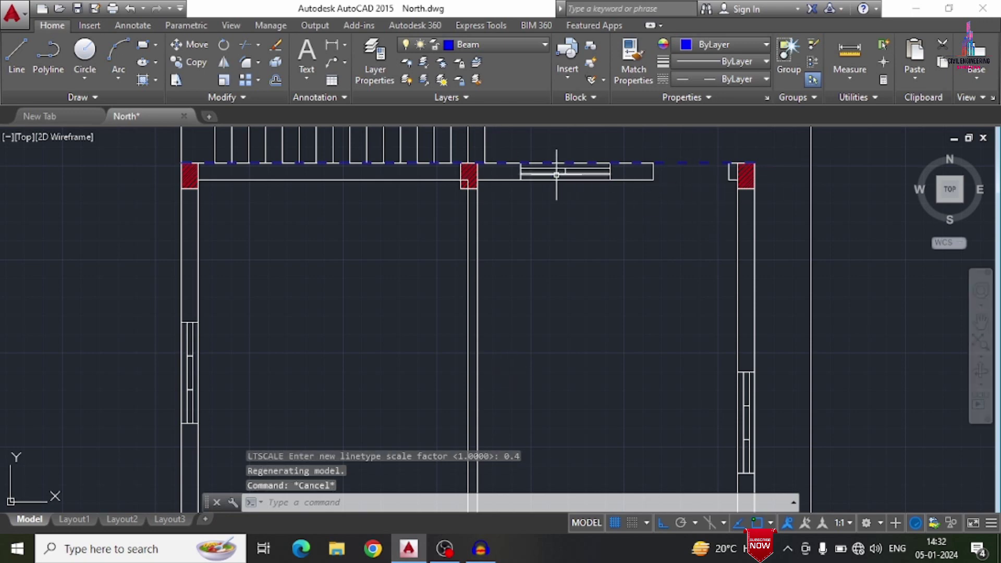
Step: Draw the top beam's inner line along the wall's inner face, from the top-left column to the top-right column
{"action": "type", "text": "l"}
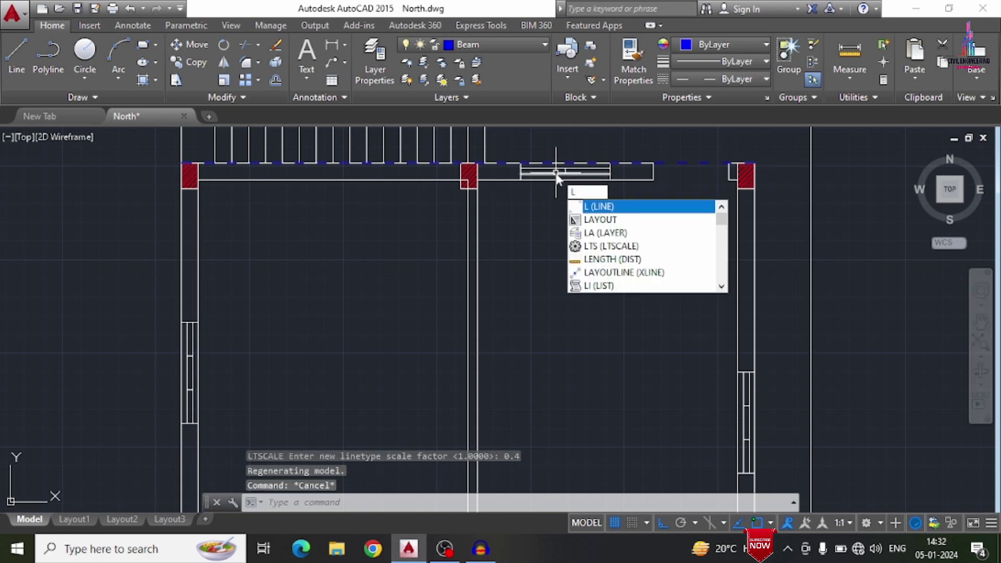
{"action": "key", "text": "Return"}
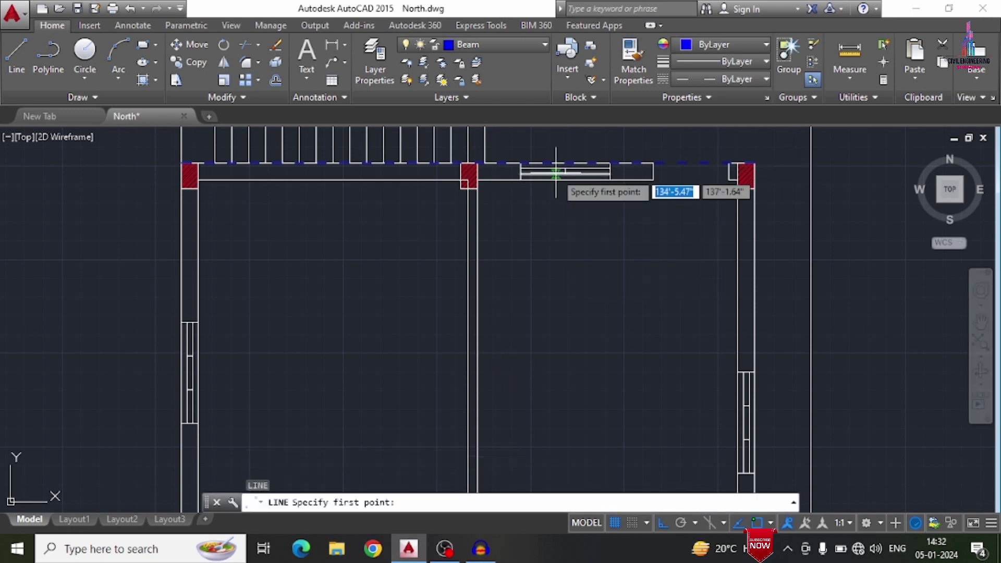
{"action": "left_click", "coordinate": [197, 179]}
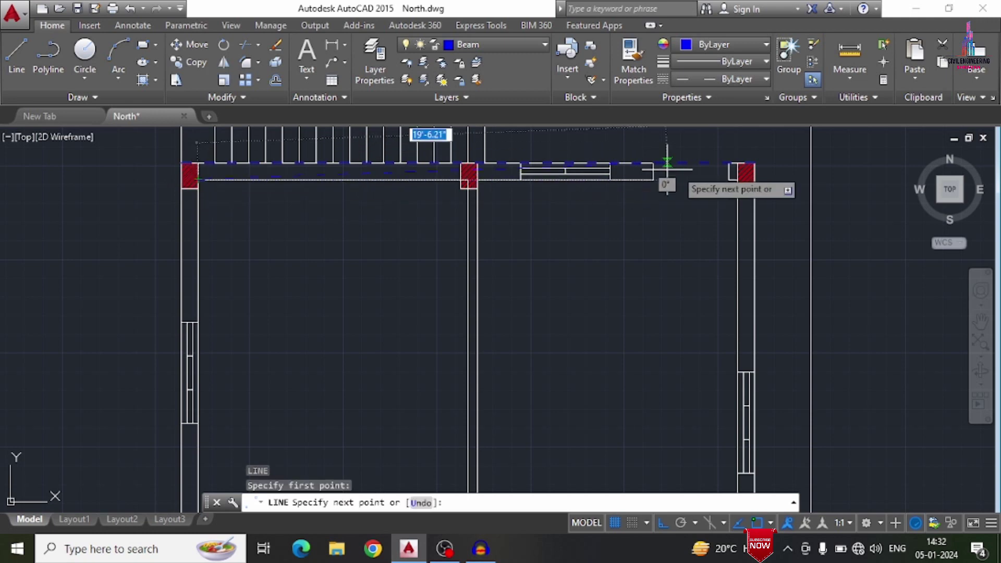
{"action": "left_click", "coordinate": [737, 176]}
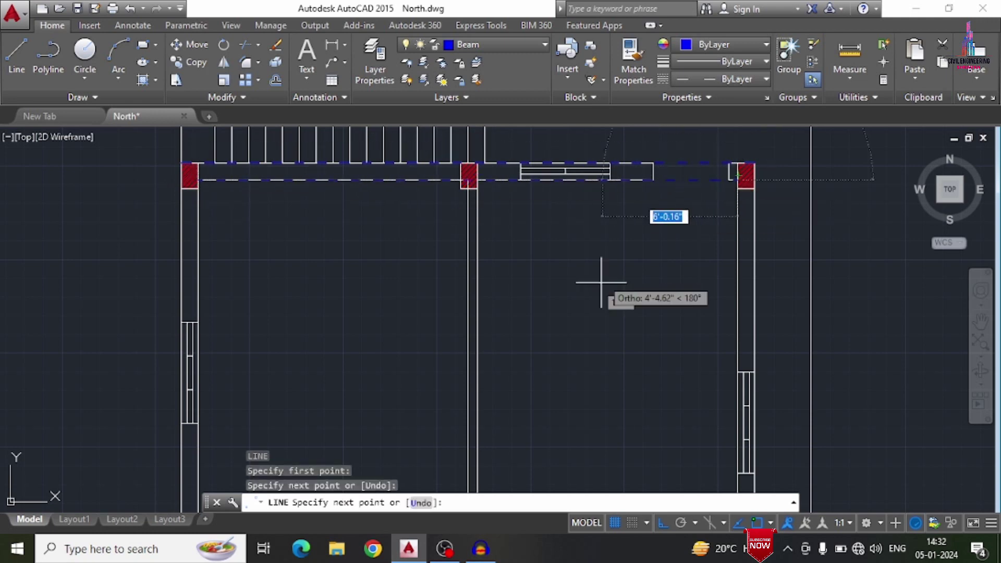
{"action": "scroll", "coordinate": [852, 156], "scroll_direction": "down", "scroll_amount": 2}
{"action": "key", "text": "Escape"}
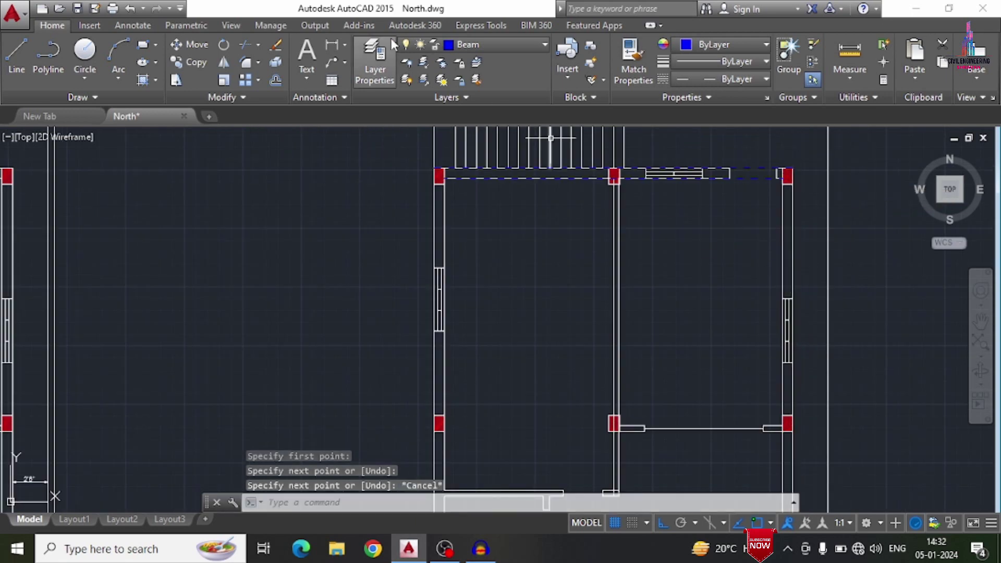
Step: Draw the left beam as connected lines down the columns' outer face, across the bottom-left column and back up the inner face
{"action": "type", "text": "l"}
{"action": "key", "text": "Return"}
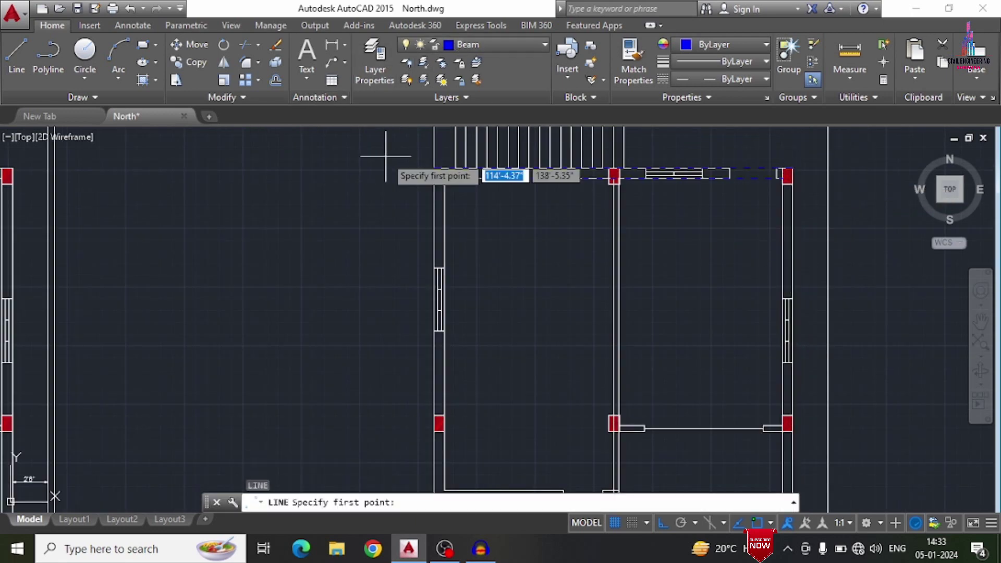
{"action": "left_click", "coordinate": [433, 168]}
{"action": "scroll", "coordinate": [433, 167], "scroll_direction": "down", "scroll_amount": 3}
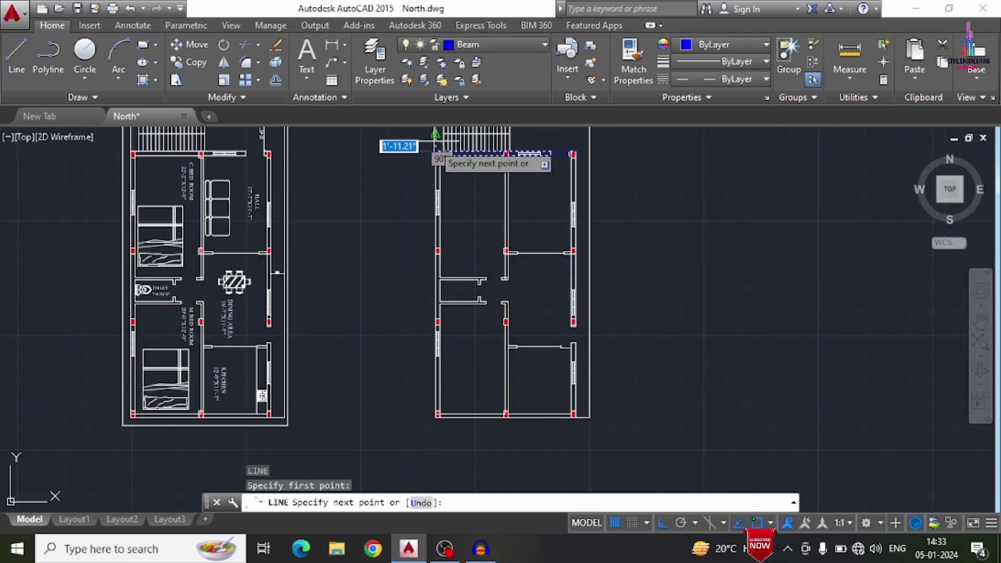
{"action": "scroll", "coordinate": [430, 432], "scroll_direction": "up", "scroll_amount": 4}
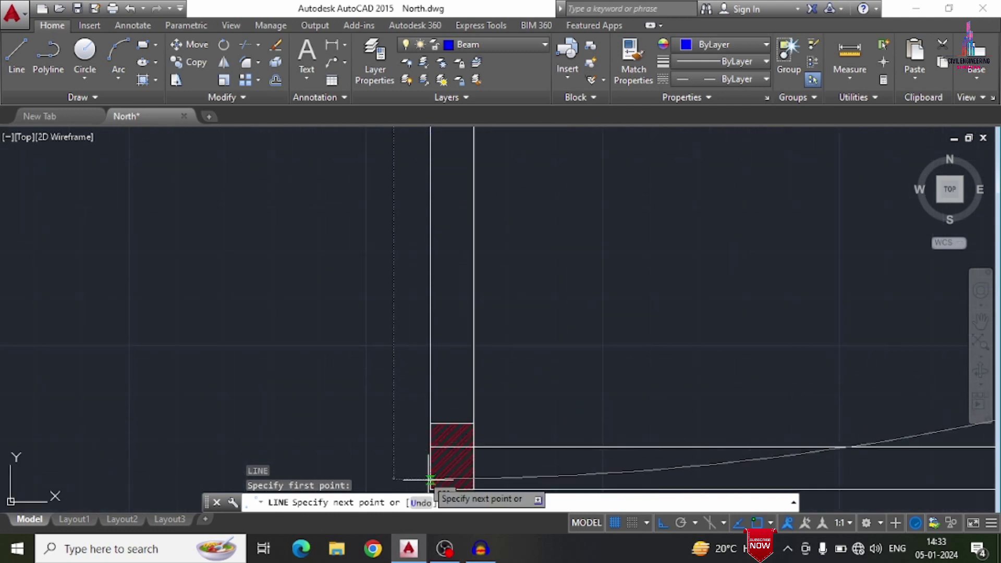
{"action": "left_click", "coordinate": [430, 431]}
{"action": "scroll", "coordinate": [445, 341], "scroll_direction": "down", "scroll_amount": 2}
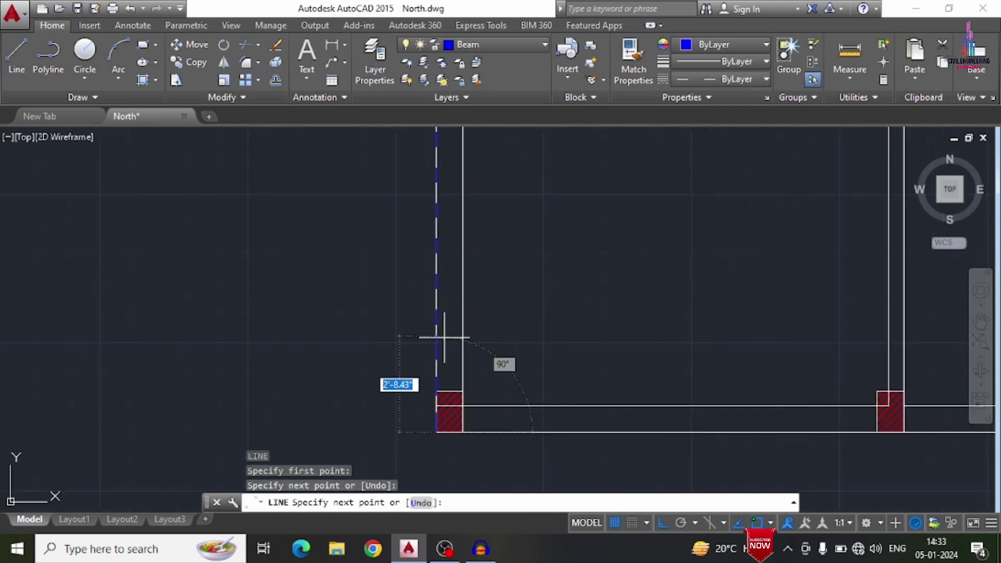
{"action": "left_click", "coordinate": [462, 432]}
{"action": "scroll", "coordinate": [459, 428], "scroll_direction": "down", "scroll_amount": 4}
{"action": "scroll", "coordinate": [443, 289], "scroll_direction": "up", "scroll_amount": 4}
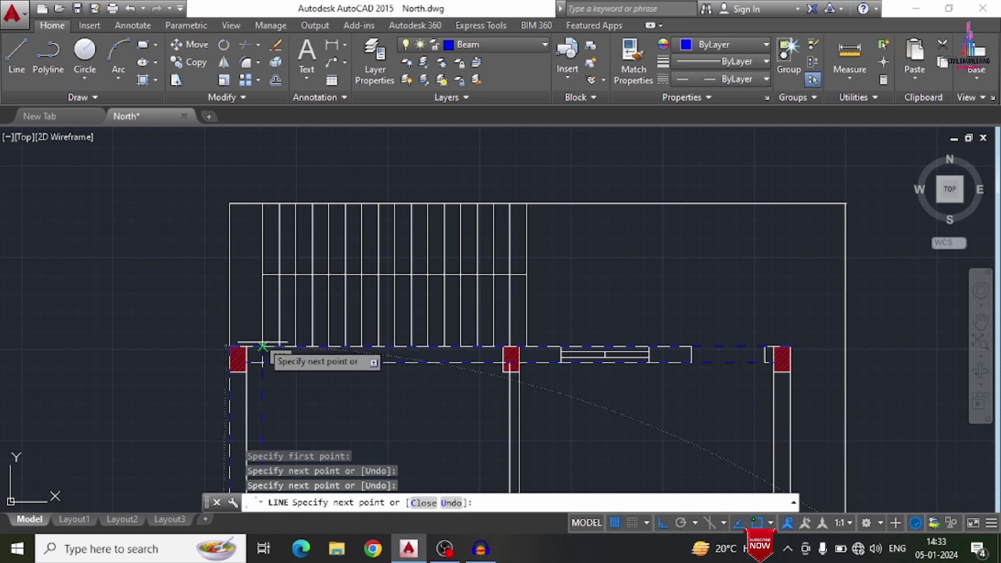
{"action": "left_click", "coordinate": [246, 346]}
{"action": "key", "text": "Escape"}
Step: Draw the middle beam's right line along the right face of the central columns, from the top beam to the bottom wall
{"action": "scroll", "coordinate": [292, 260], "scroll_direction": "down", "scroll_amount": 5}
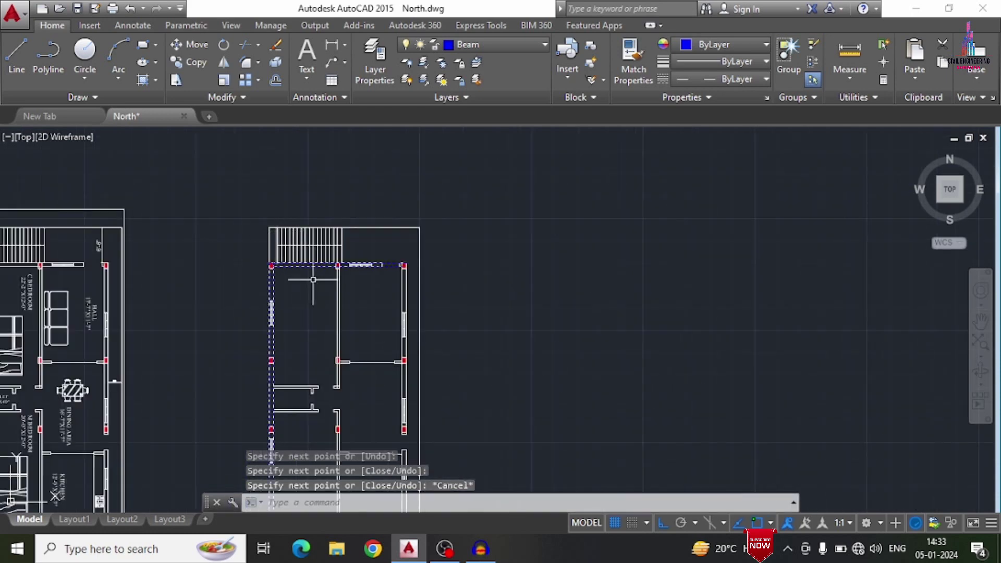
{"action": "scroll", "coordinate": [351, 284], "scroll_direction": "up", "scroll_amount": 3}
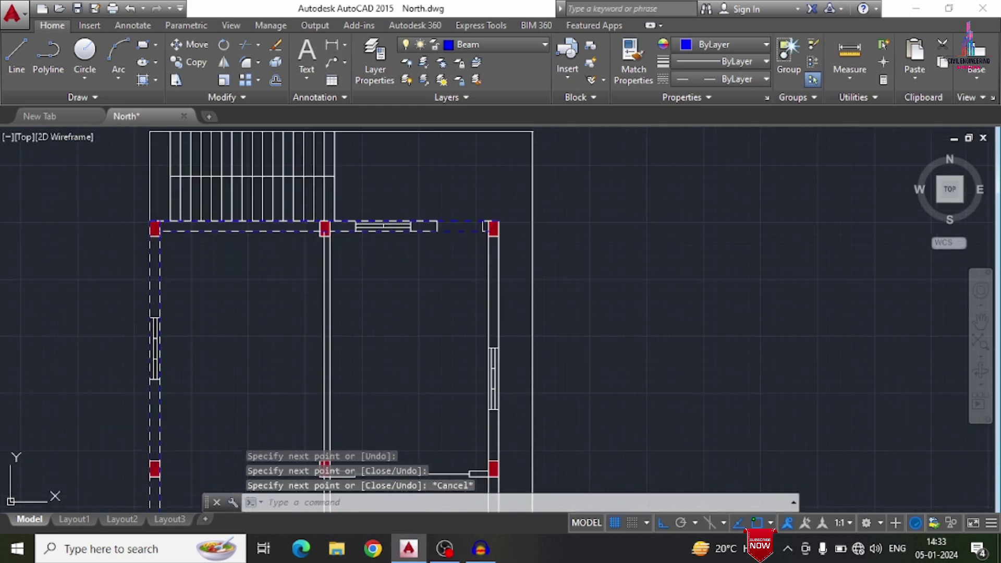
{"action": "key", "text": "Return"}
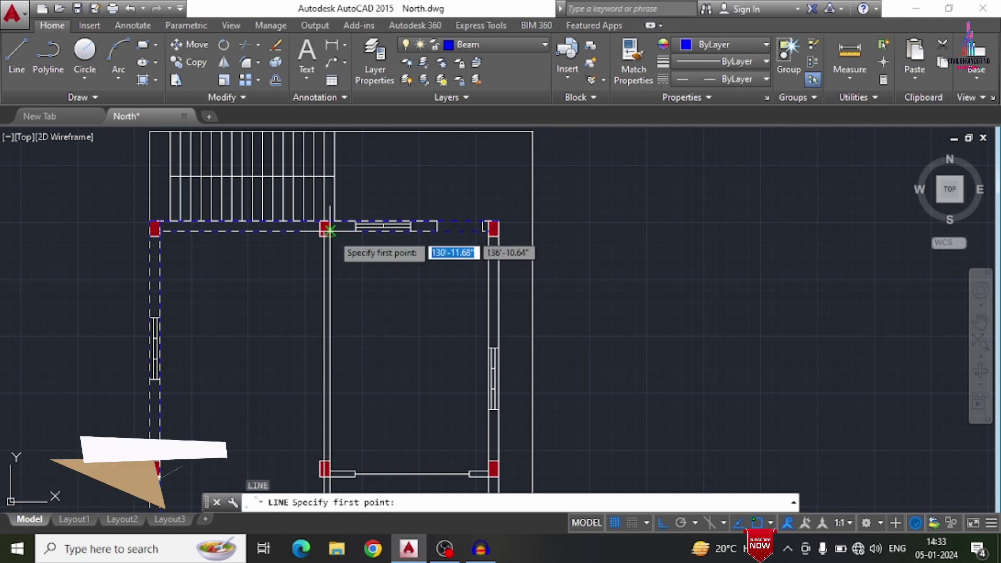
{"action": "scroll", "coordinate": [328, 230], "scroll_direction": "up", "scroll_amount": 3}
{"action": "left_click", "coordinate": [318, 212]}
{"action": "scroll", "coordinate": [318, 214], "scroll_direction": "down", "scroll_amount": 6}
{"action": "scroll", "coordinate": [348, 359], "scroll_direction": "up", "scroll_amount": 4}
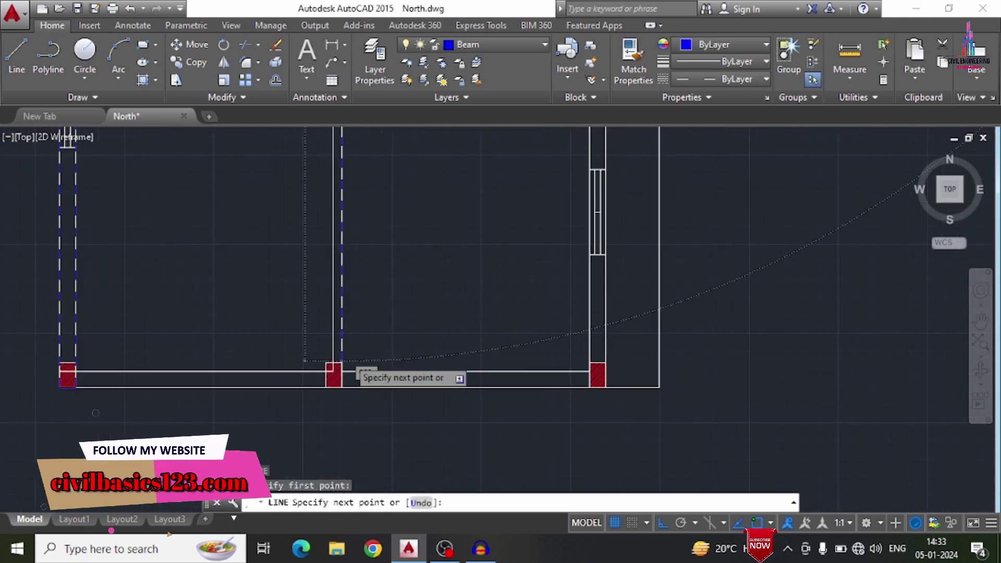
{"action": "scroll", "coordinate": [348, 360], "scroll_direction": "up", "scroll_amount": 2}
{"action": "key", "text": "Escape"}
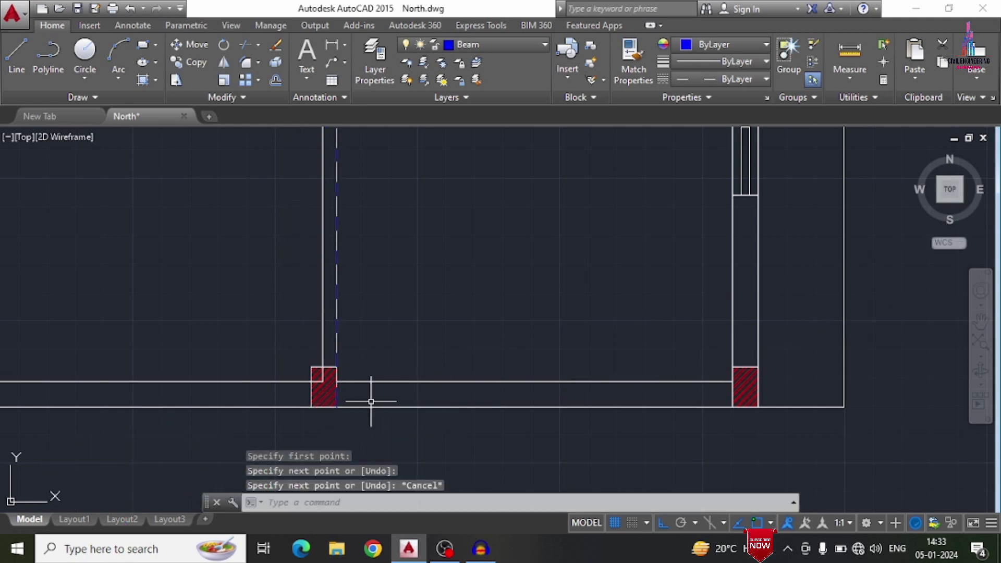
Step: Draw the middle beam's left line along the left face of the central columns, from the top beam to the bottom column
{"action": "scroll", "coordinate": [349, 401], "scroll_direction": "down", "scroll_amount": 3}
{"action": "type", "text": "l"}
{"action": "key", "text": "Return"}
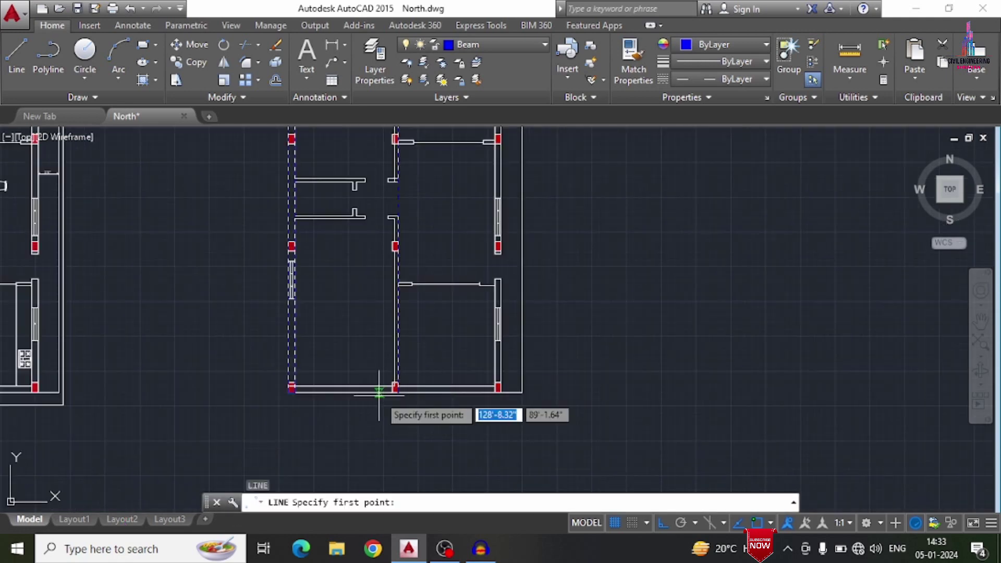
{"action": "scroll", "coordinate": [398, 282], "scroll_direction": "down", "scroll_amount": 3}
{"action": "scroll", "coordinate": [386, 235], "scroll_direction": "up", "scroll_amount": 7}
{"action": "scroll", "coordinate": [360, 174], "scroll_direction": "down", "scroll_amount": 3}
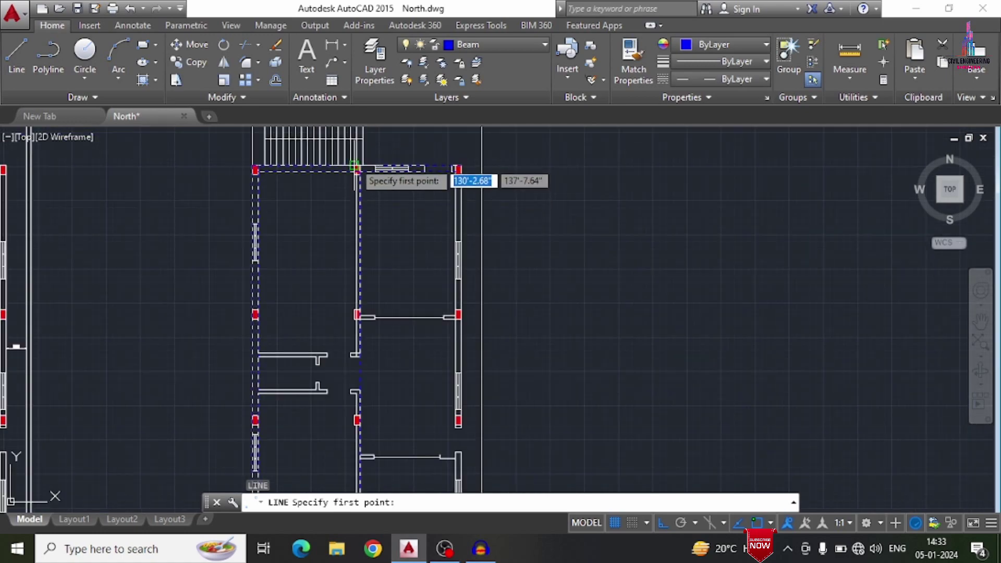
{"action": "scroll", "coordinate": [331, 237], "scroll_direction": "up", "scroll_amount": 3}
{"action": "left_click", "coordinate": [340, 252]}
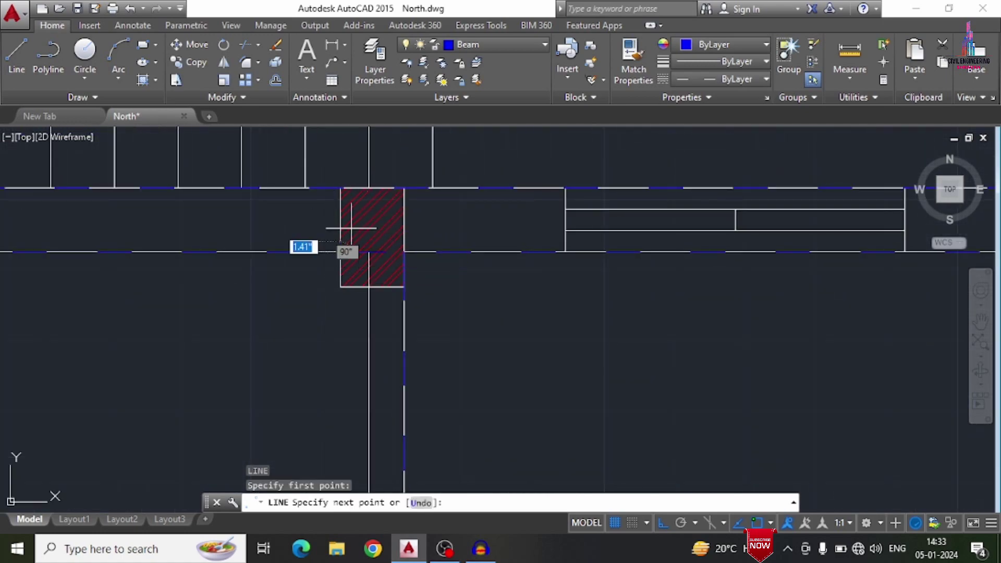
{"action": "scroll", "coordinate": [334, 260], "scroll_direction": "down", "scroll_amount": 5}
{"action": "scroll", "coordinate": [326, 279], "scroll_direction": "up", "scroll_amount": 5}
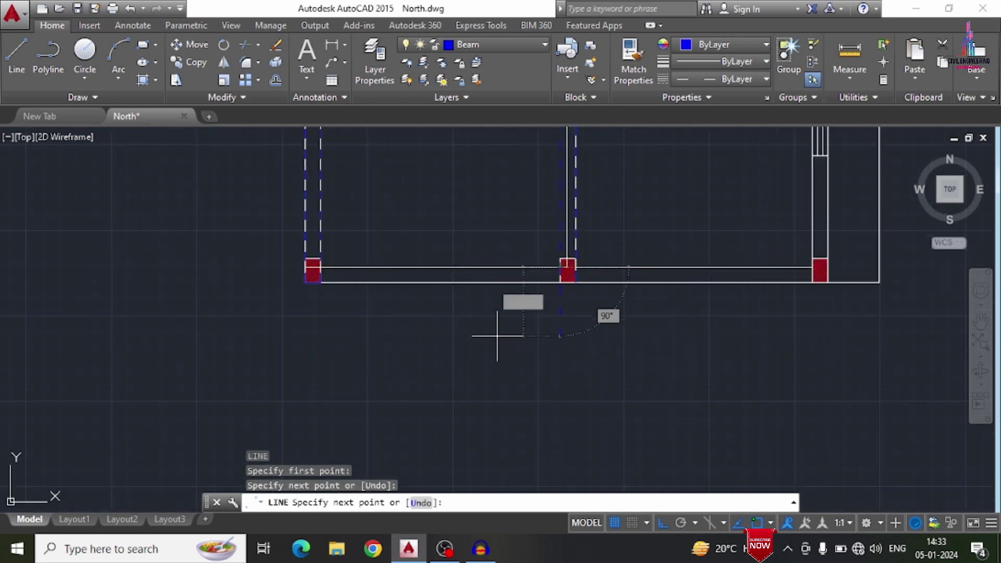
{"action": "key", "text": "Escape"}
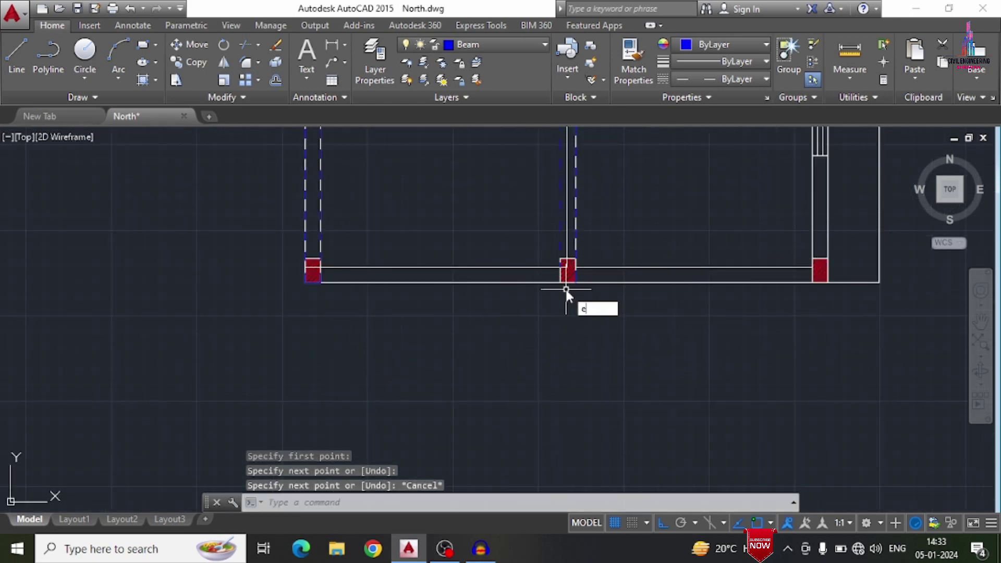
Step: Extend the middle beam's left line through the bottom central column to the bottom wall's outer face
{"action": "type", "text": "x"}
{"action": "key", "text": "Return"}
{"action": "key", "text": "Return"}
{"action": "left_click", "coordinate": [563, 263]}
{"action": "left_click", "coordinate": [566, 238]}
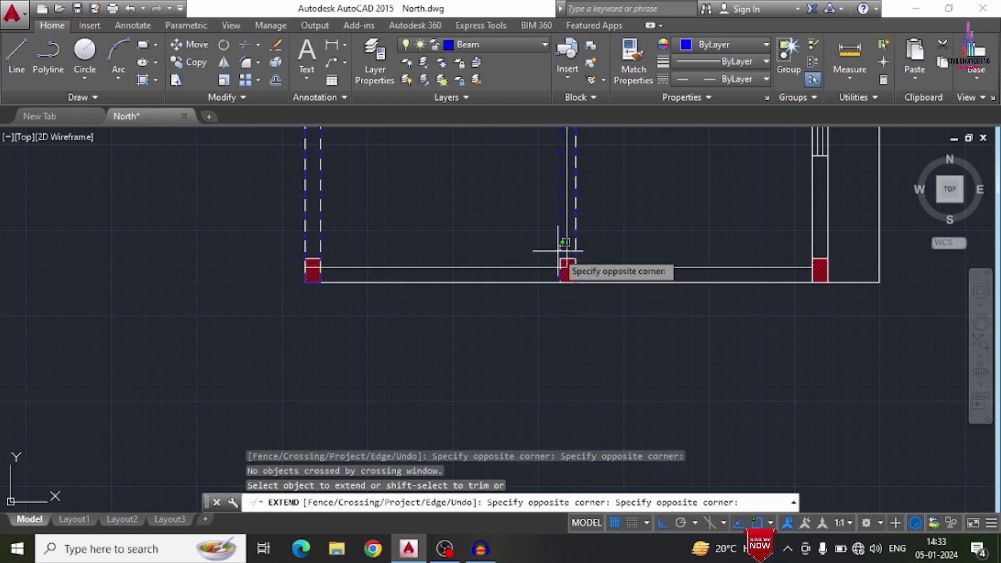
{"action": "key", "text": "Escape"}
Step: Draw the right beam's outer line along the right face of the right-hand columns, from the top column to the bottom column
{"action": "scroll", "coordinate": [606, 328], "scroll_direction": "down", "scroll_amount": 3}
{"action": "scroll", "coordinate": [621, 161], "scroll_direction": "up", "scroll_amount": 2}
{"action": "type", "text": "l"}
{"action": "key", "text": "Return"}
{"action": "left_click", "coordinate": [678, 172]}
{"action": "key", "text": "Escape"}
Step: Draw the right beam's inner line along the left face of the right-hand columns, from the top column to the bottom wall
{"action": "key", "text": "Return"}
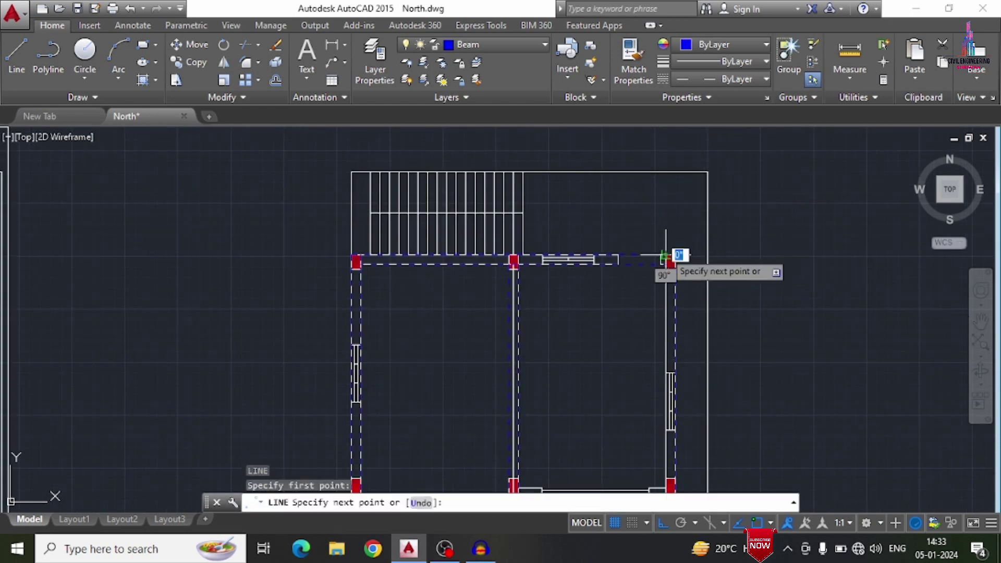
{"action": "left_click", "coordinate": [667, 257]}
{"action": "scroll", "coordinate": [667, 256], "scroll_direction": "down", "scroll_amount": 4}
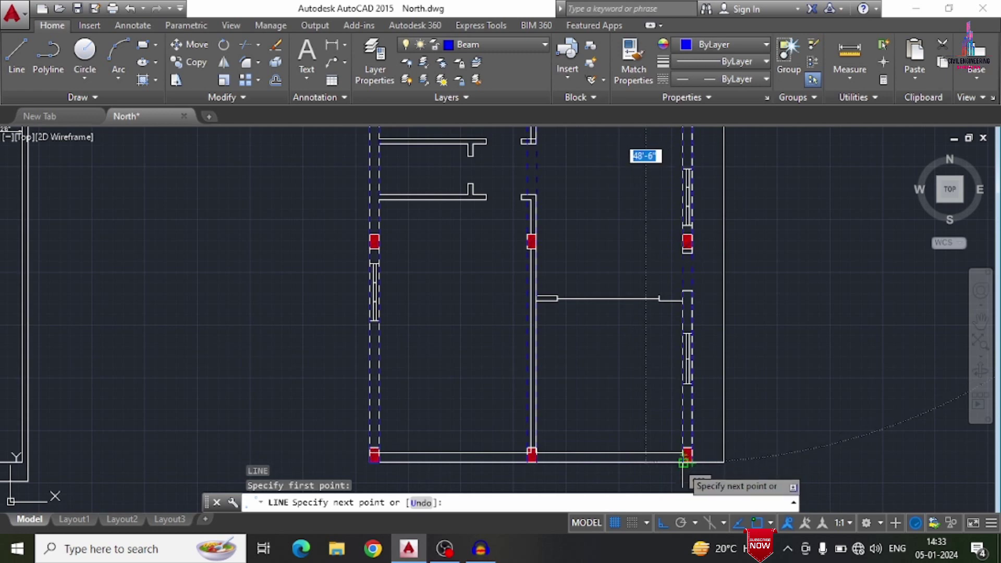
{"action": "left_click", "coordinate": [683, 462]}
{"action": "key", "text": "Escape"}
Step: Close the right beam's bottom end with a line along the bottom face of the bottom-right column
{"action": "type", "text": "l"}
{"action": "key", "text": "Return"}
{"action": "scroll", "coordinate": [699, 433], "scroll_direction": "up", "scroll_amount": 8}
{"action": "left_click", "coordinate": [677, 457]}
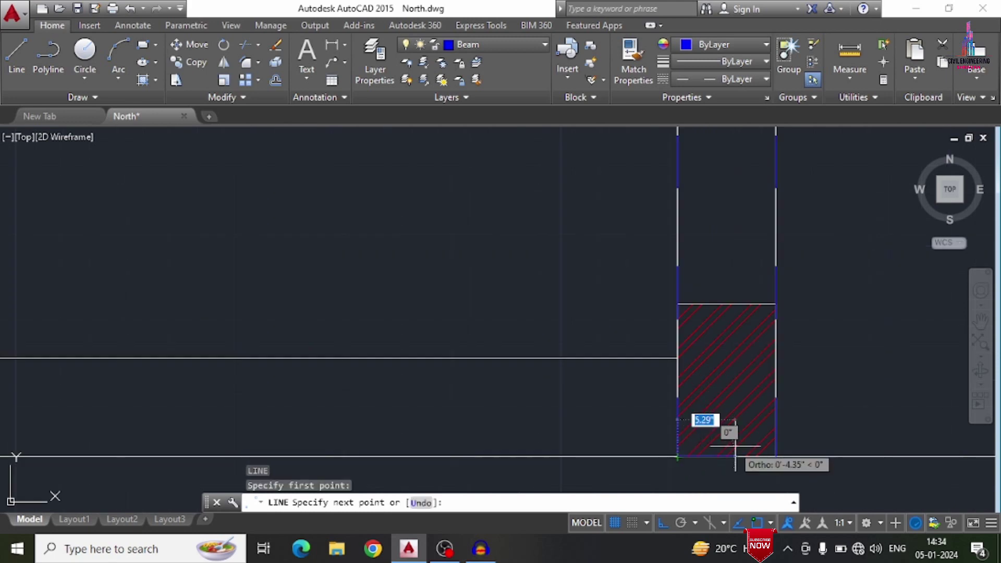
{"action": "key", "text": "Escape"}
{"action": "scroll", "coordinate": [916, 357], "scroll_direction": "down", "scroll_amount": 6}
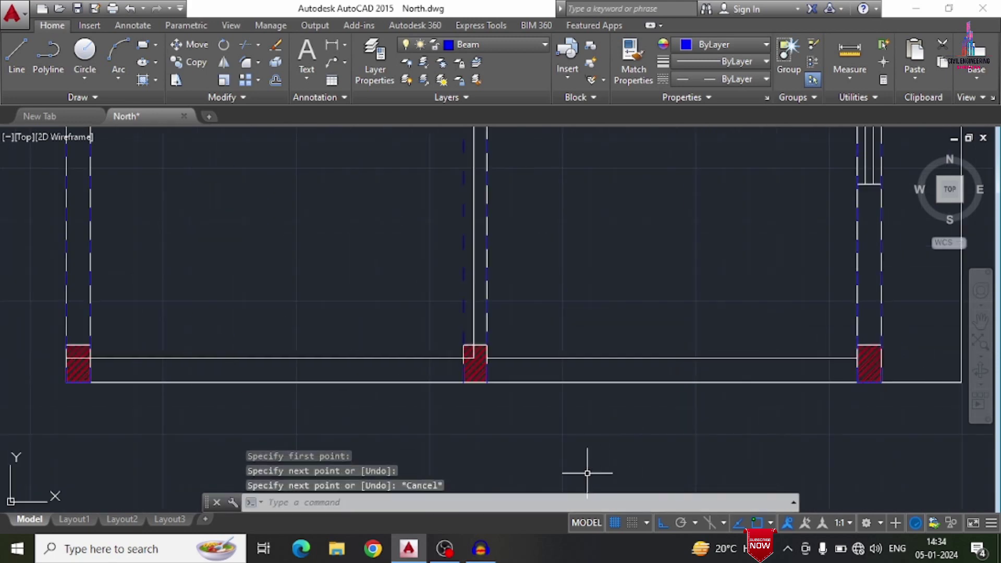
Step: Close the middle beam's bottom end with a line along the bottom face of the bottom central column
{"action": "type", "text": "l"}
{"action": "key", "text": "Return"}
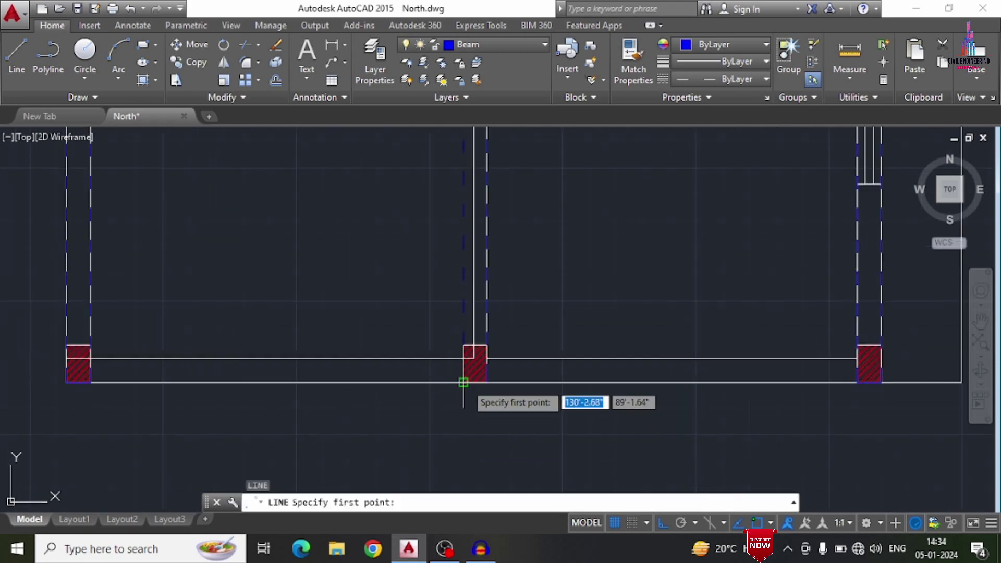
{"action": "left_click", "coordinate": [463, 382]}
{"action": "left_click", "coordinate": [486, 382]}
{"action": "key", "text": "Escape"}
Step: Draw the bottom beam's inner line along the wall's inner face, from the bottom-left column to the bottom central column
{"action": "scroll", "coordinate": [398, 391], "scroll_direction": "down", "scroll_amount": 5}
{"action": "type", "text": "l"}
{"action": "key", "text": "Return"}
{"action": "scroll", "coordinate": [247, 347], "scroll_direction": "up", "scroll_amount": 4}
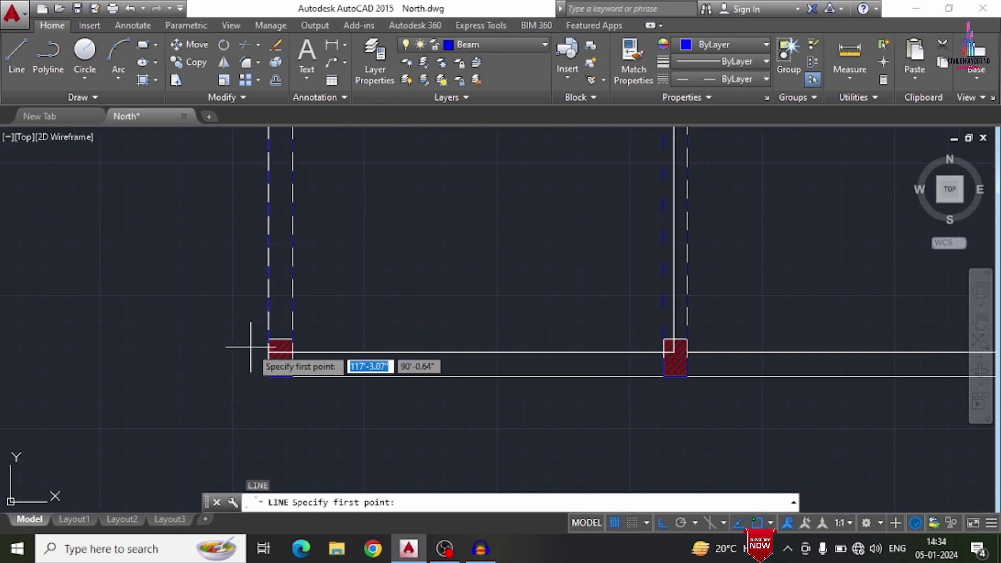
{"action": "left_click", "coordinate": [292, 352]}
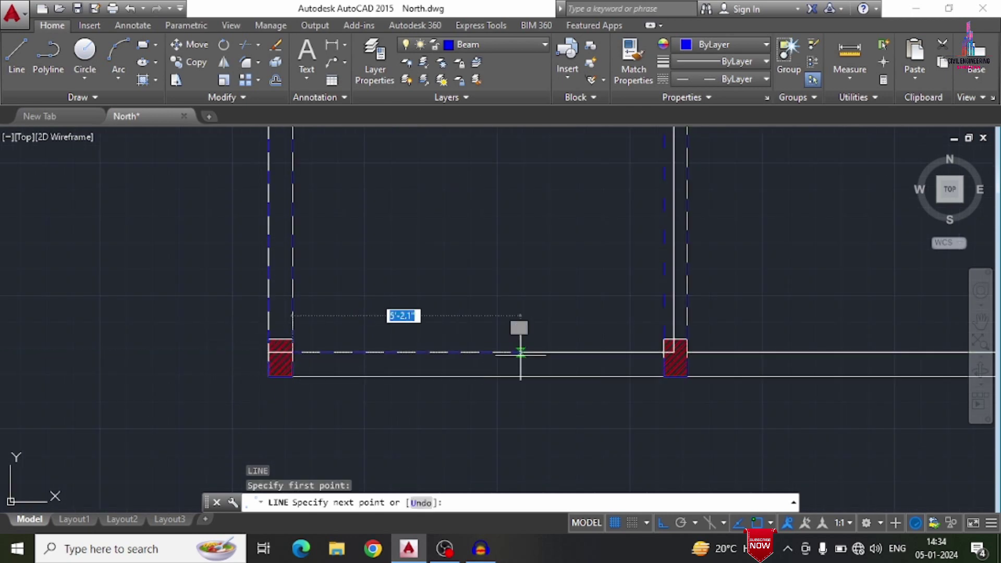
{"action": "left_click", "coordinate": [663, 353]}
{"action": "key", "text": "Escape"}
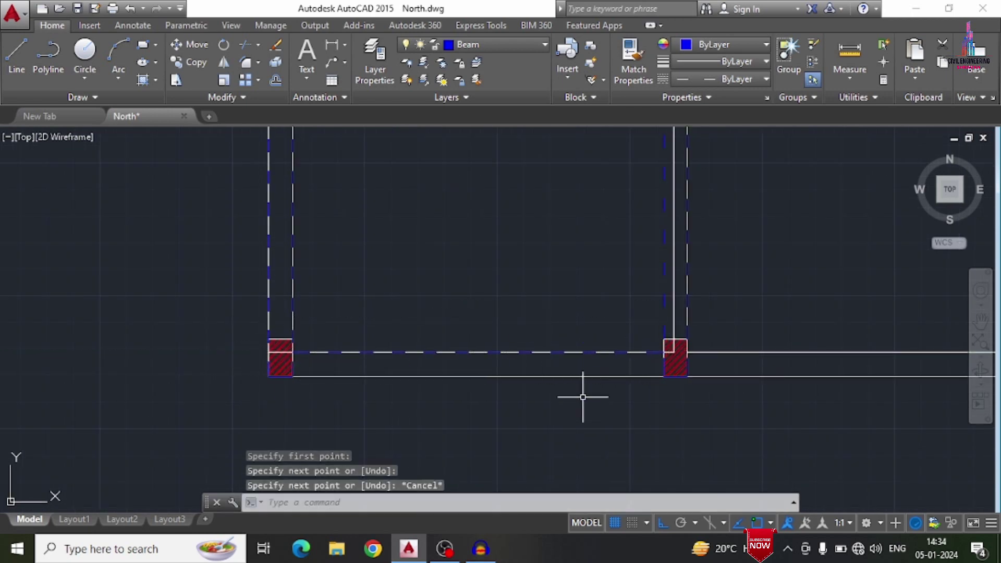
Step: Draw the bottom beam's outer line along the wall's outer face, from the bottom-left column to the bottom central column
{"action": "key", "text": "Return"}
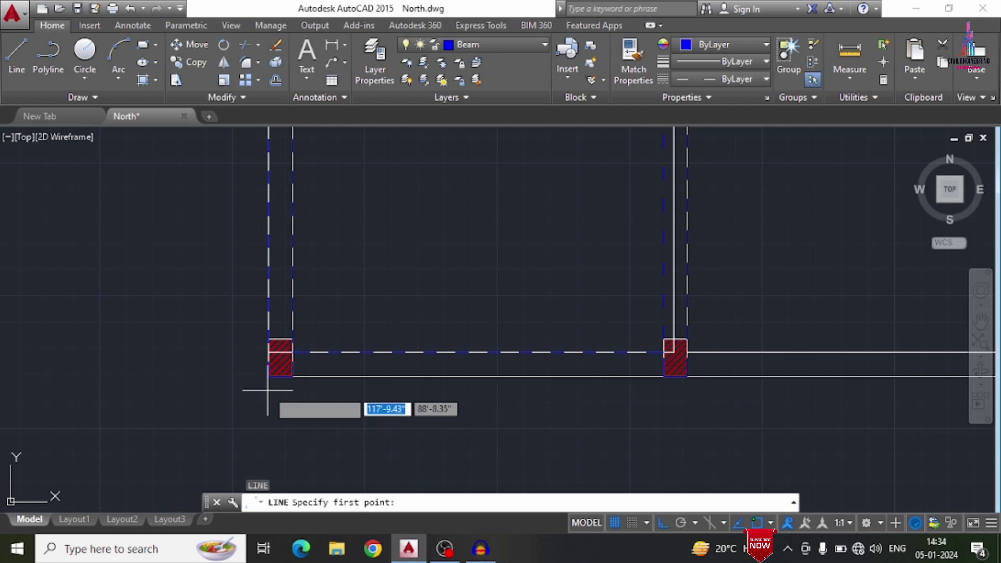
{"action": "left_click", "coordinate": [292, 376]}
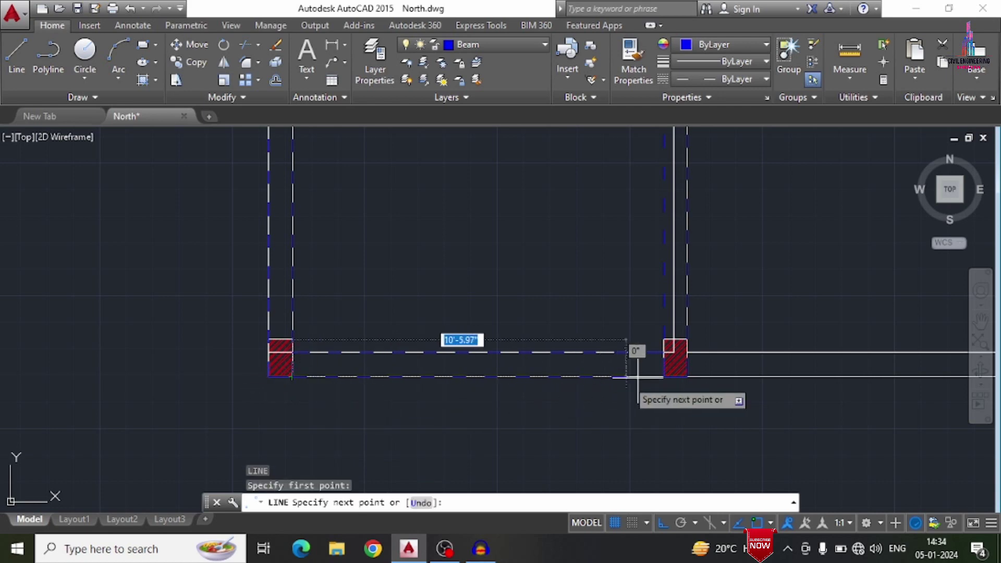
{"action": "left_click", "coordinate": [663, 376]}
{"action": "key", "text": "Escape"}
{"action": "scroll", "coordinate": [353, 375], "scroll_direction": "down", "scroll_amount": 3}
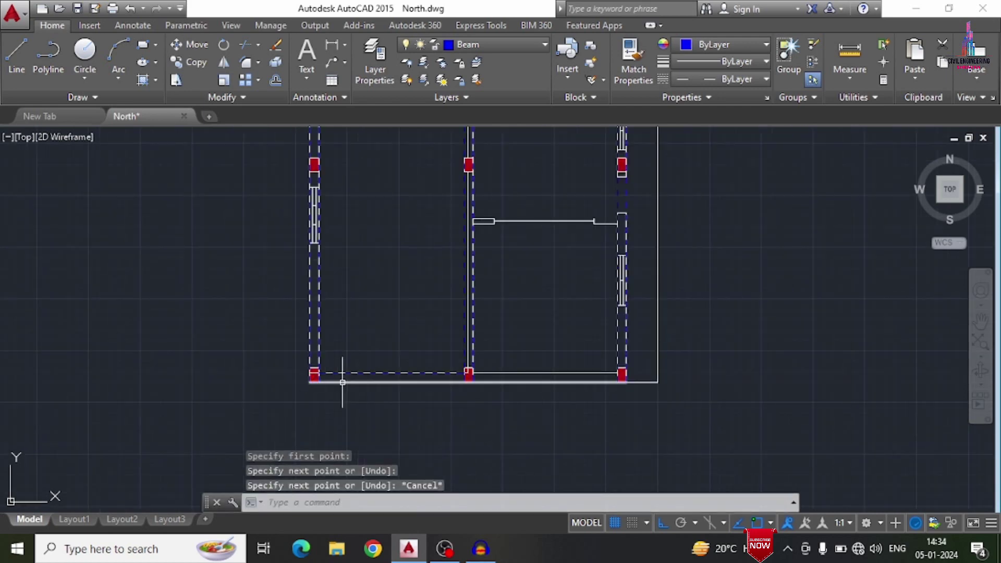
Step: Draw the bottom beam's inner line along the wall's inner face, from the bottom central column to the bottom-right column
{"action": "key", "text": "Return"}
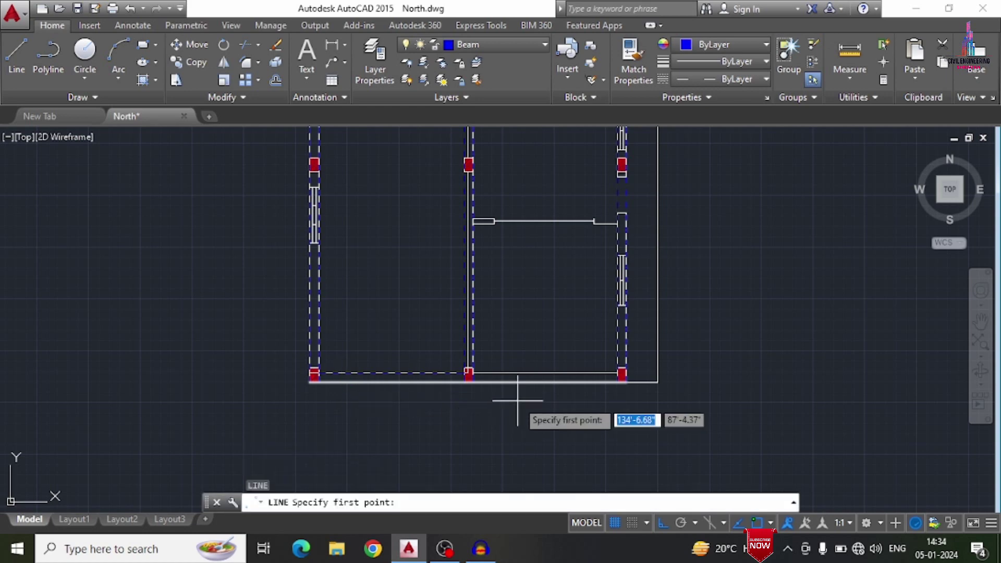
{"action": "scroll", "coordinate": [484, 369], "scroll_direction": "up", "scroll_amount": 5}
{"action": "scroll", "coordinate": [490, 386], "scroll_direction": "up", "scroll_amount": 2}
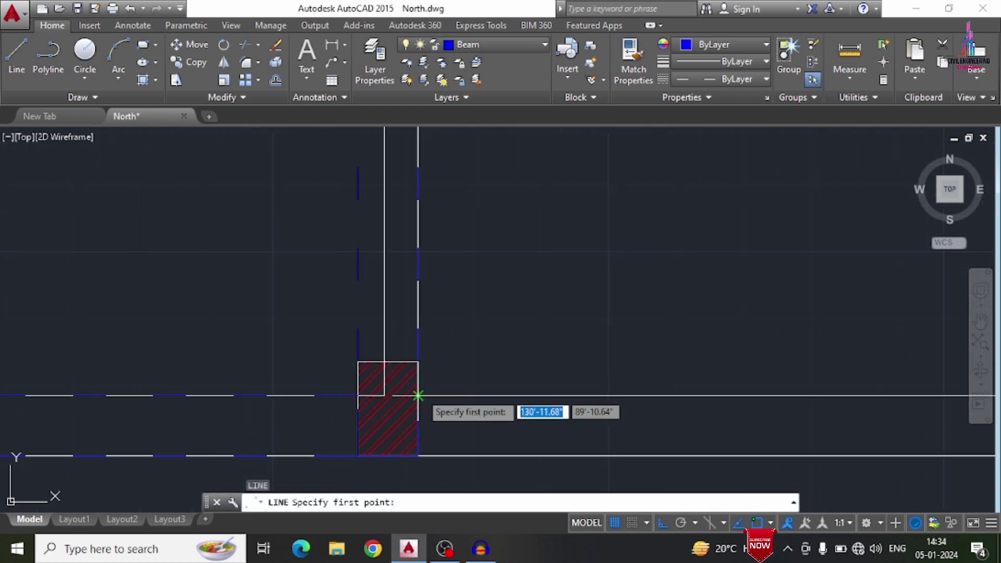
{"action": "left_click", "coordinate": [416, 396]}
{"action": "scroll", "coordinate": [396, 396], "scroll_direction": "down", "scroll_amount": 4}
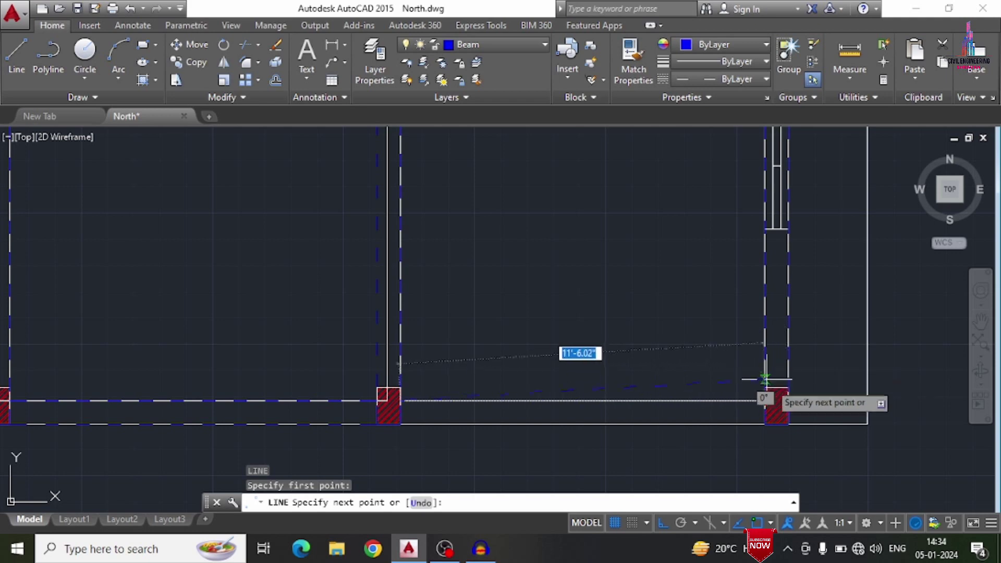
{"action": "left_click", "coordinate": [764, 401]}
{"action": "key", "text": "Escape"}
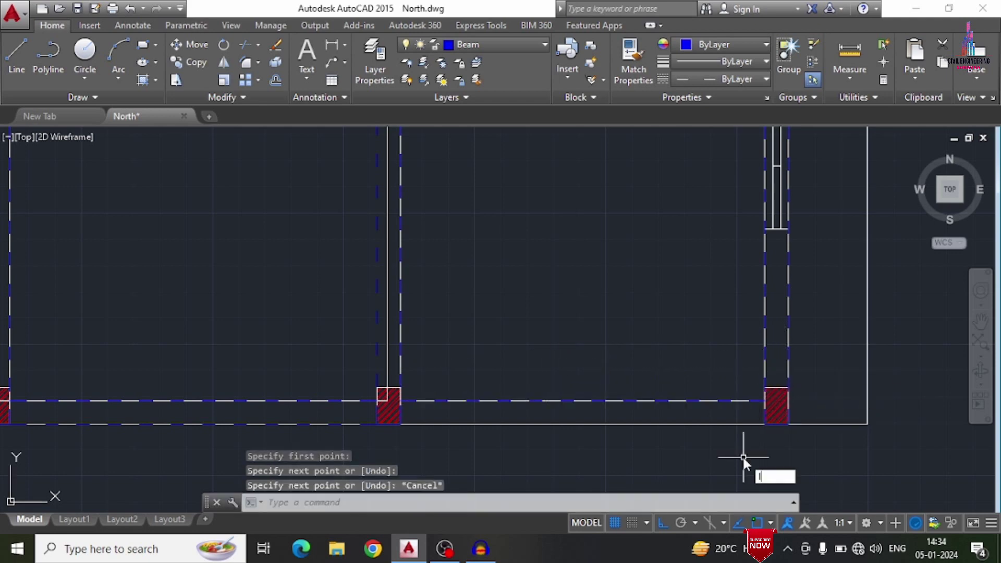
Step: Draw the bottom beam's outer line along the wall's outer face between the bottom central and bottom-right columns
{"action": "key", "text": "Return"}
{"action": "left_click", "coordinate": [409, 409]}
{"action": "key", "text": "Escape"}
Step: Draw a horizontal beam line along the top faces of the third column row, from the right column to the left column
{"action": "key", "text": "Return"}
{"action": "scroll", "coordinate": [459, 284], "scroll_direction": "down", "scroll_amount": 2}
{"action": "scroll", "coordinate": [641, 201], "scroll_direction": "up", "scroll_amount": 3}
{"action": "scroll", "coordinate": [496, 268], "scroll_direction": "up", "scroll_amount": 2}
{"action": "left_click", "coordinate": [497, 268]}
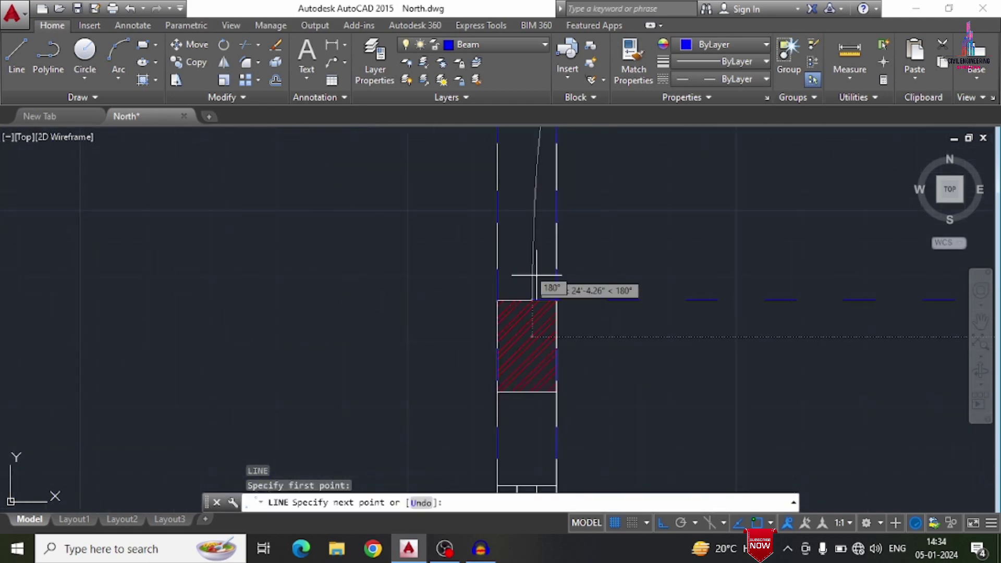
{"action": "key", "text": "Escape"}
{"action": "scroll", "coordinate": [554, 297], "scroll_direction": "down", "scroll_amount": 3}
Step: Offset the third column row's horizontal beam line 9" downward to form the beam's other edge
{"action": "type", "text": "o"}
{"action": "key", "text": "Return"}
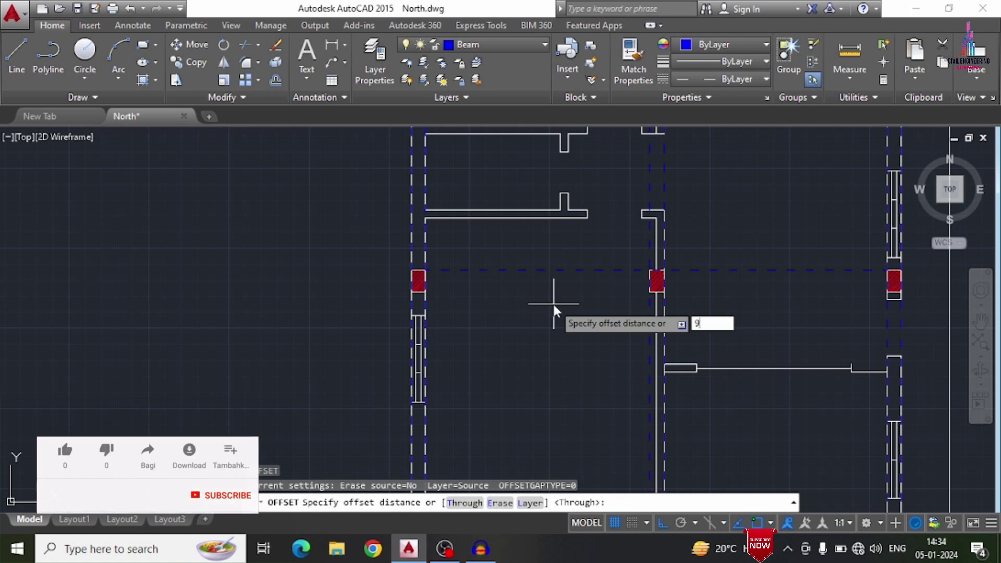
{"action": "type", "text": "9\""}
{"action": "key", "text": "Return"}
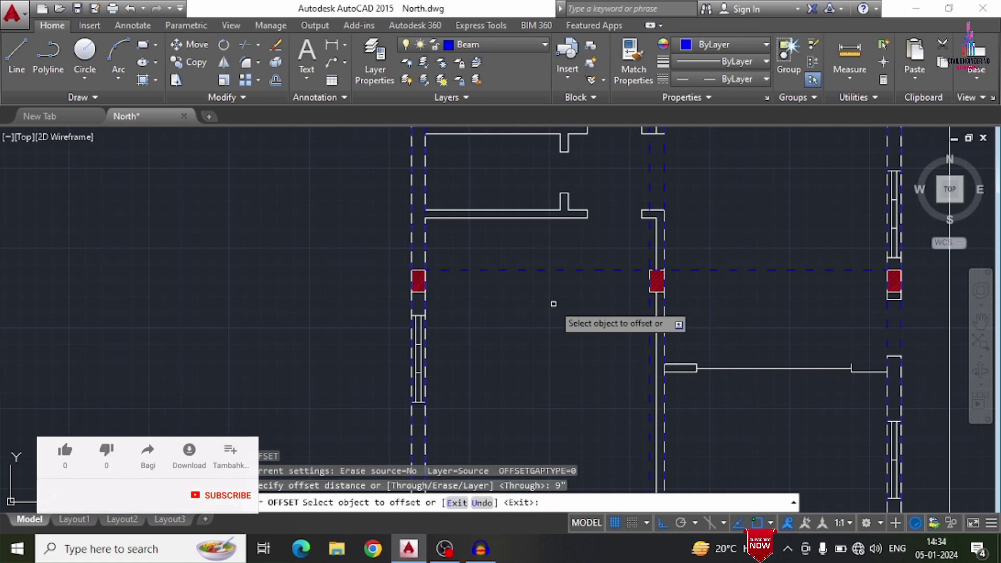
{"action": "left_click", "coordinate": [522, 270]}
{"action": "left_click", "coordinate": [525, 323]}
{"action": "key", "text": "Escape"}
{"action": "scroll", "coordinate": [527, 318], "scroll_direction": "down", "scroll_amount": 4}
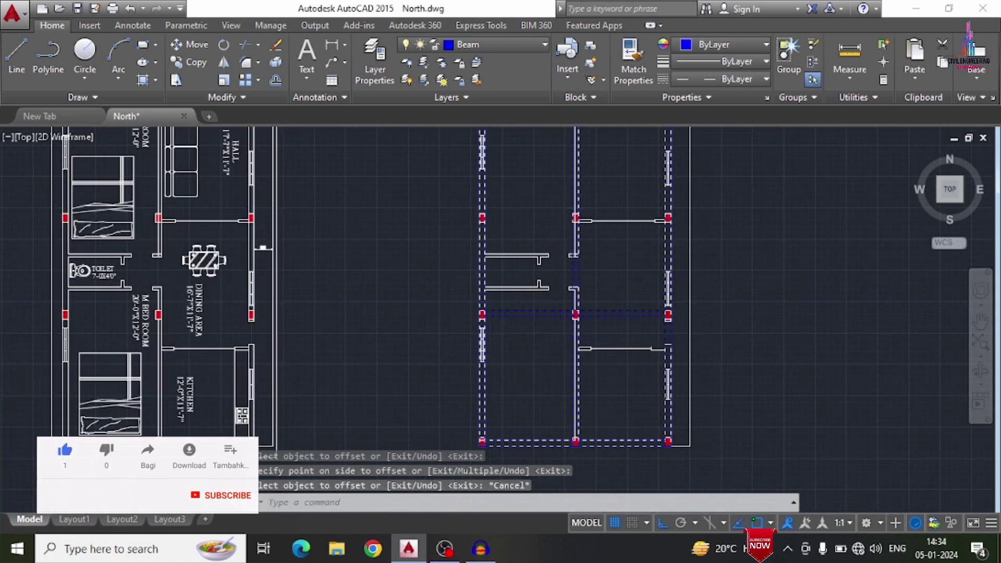
Step: Draw a horizontal beam line along the bottom faces of the second column row, from the right column to the left column
{"action": "scroll", "coordinate": [589, 209], "scroll_direction": "up", "scroll_amount": 4}
{"action": "type", "text": "l"}
{"action": "key", "text": "Return"}
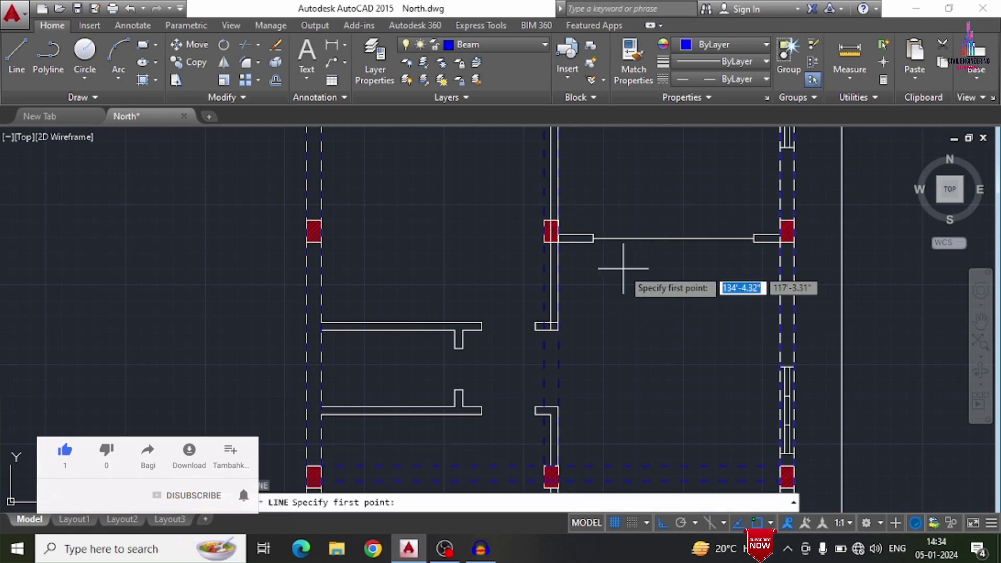
{"action": "left_click", "coordinate": [780, 278]}
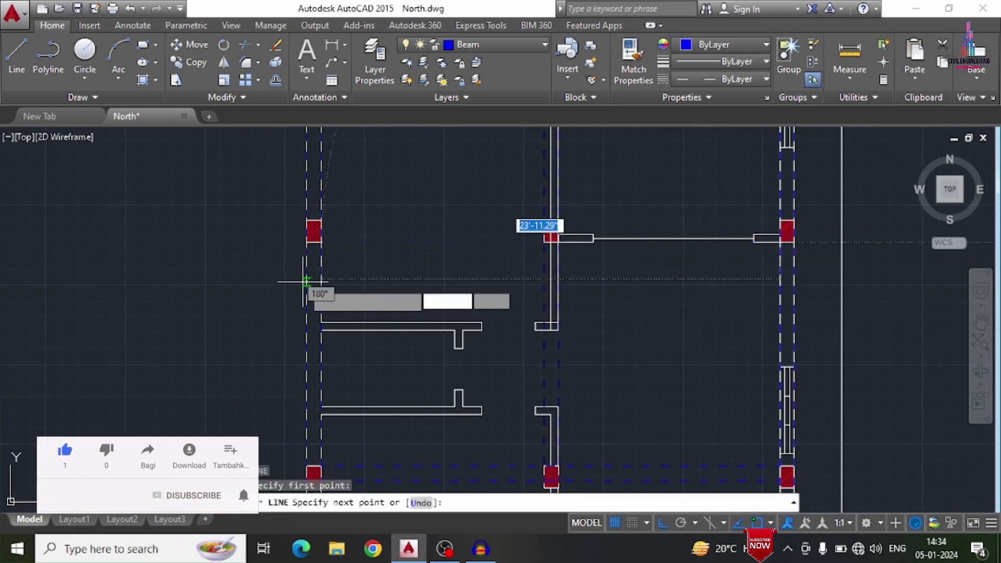
{"action": "key", "text": "Escape"}
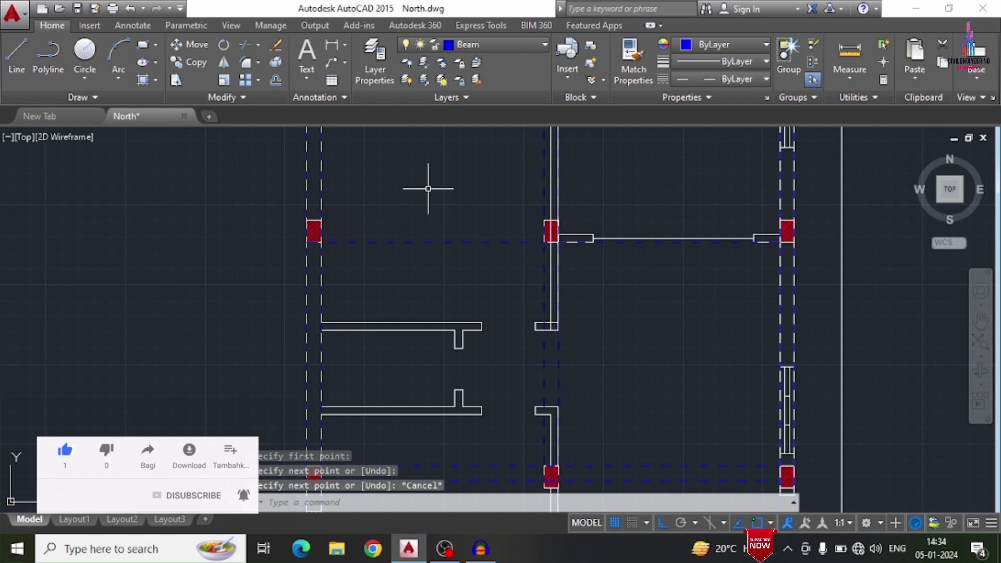
Step: Offset the second column row's horizontal beam line 9" upward to form the beam's other edge
{"action": "type", "text": "o"}
{"action": "key", "text": "Return"}
{"action": "type", "text": "9\""}
{"action": "key", "text": "Return"}
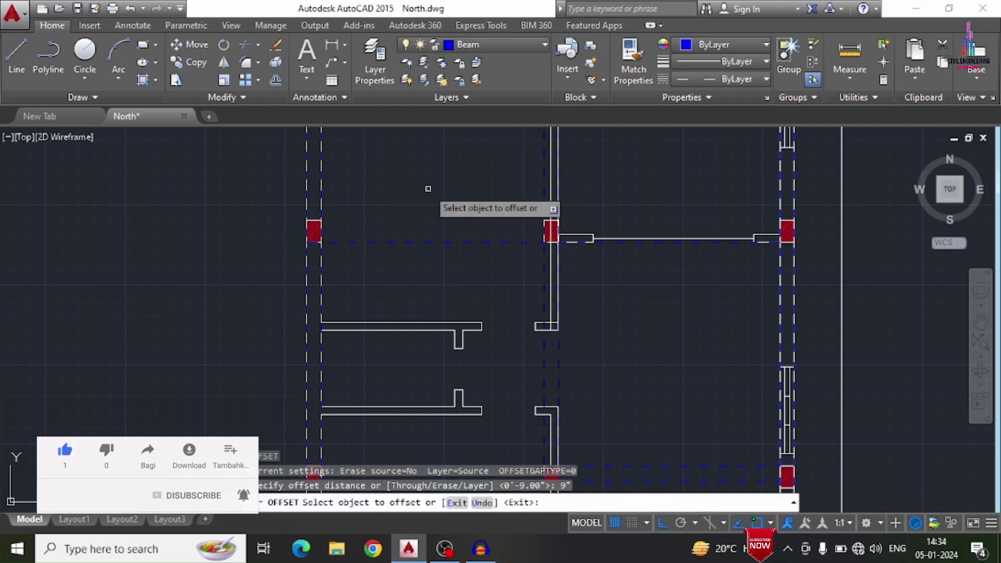
{"action": "left_click", "coordinate": [450, 243]}
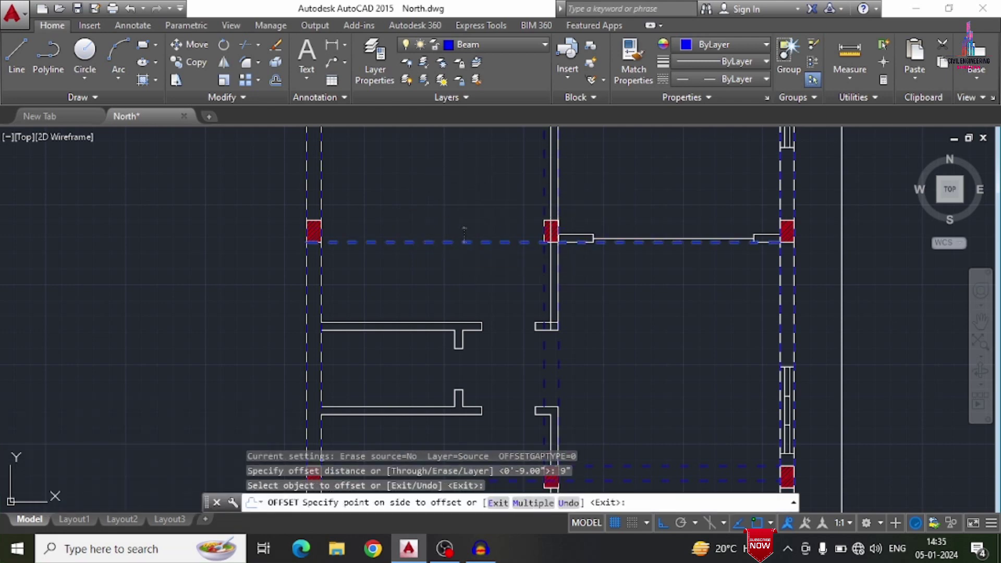
{"action": "left_click", "coordinate": [462, 232]}
{"action": "scroll", "coordinate": [474, 313], "scroll_direction": "down", "scroll_amount": 4}
{"action": "scroll", "coordinate": [497, 196], "scroll_direction": "up", "scroll_amount": 4}
{"action": "scroll", "coordinate": [497, 196], "scroll_direction": "down", "scroll_amount": 4}
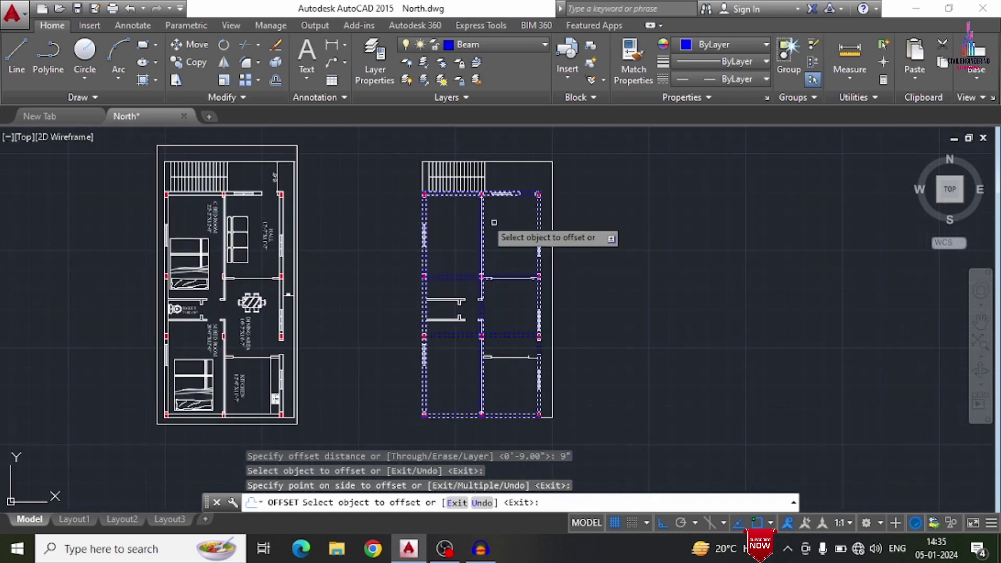
{"action": "key", "text": "Escape"}
{"action": "key", "text": "Escape"}
{"action": "key", "text": "Escape"}
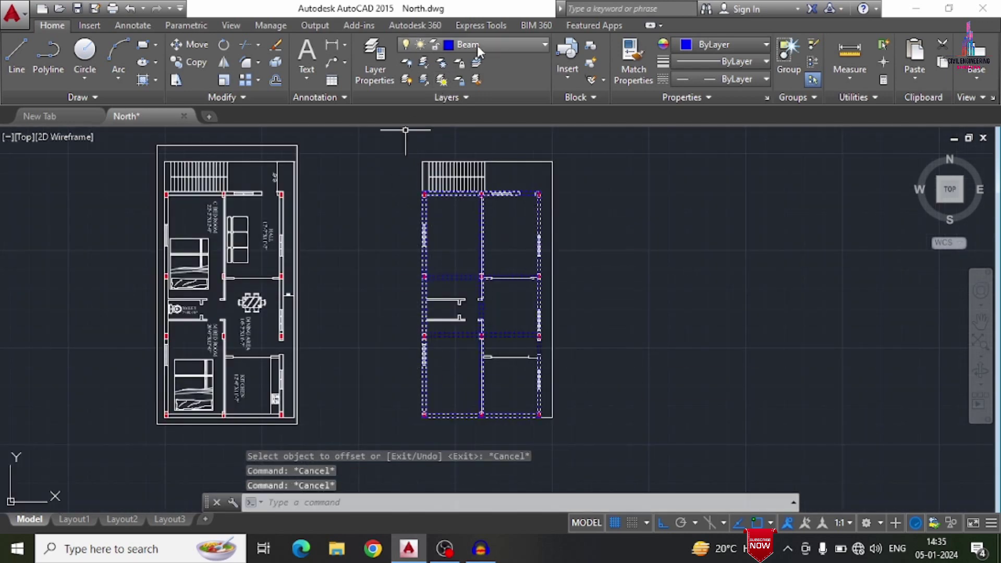
Step: Turn off layer 0 so that only the beam layout is displayed
{"action": "left_click", "coordinate": [477, 45]}
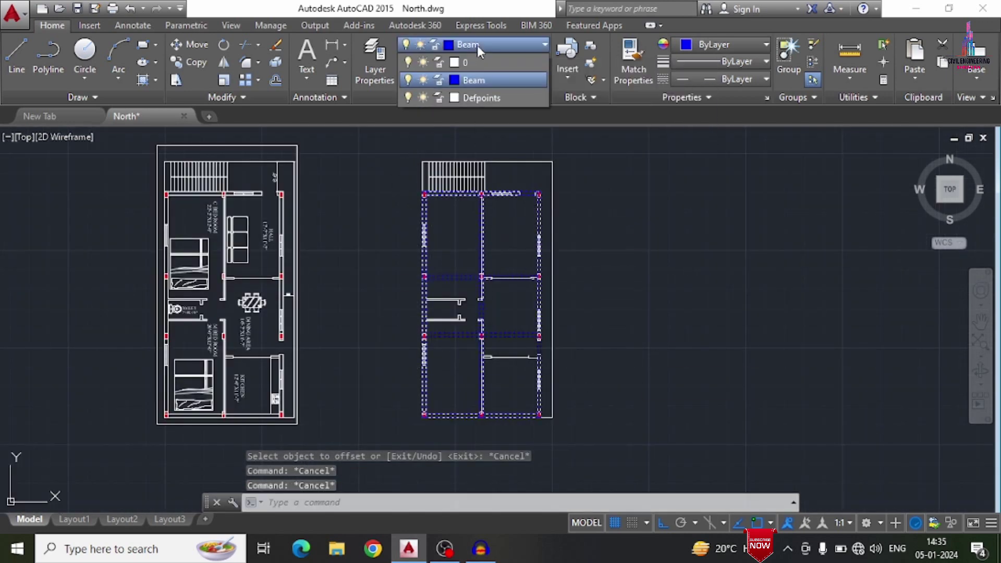
{"action": "left_click", "coordinate": [408, 62]}
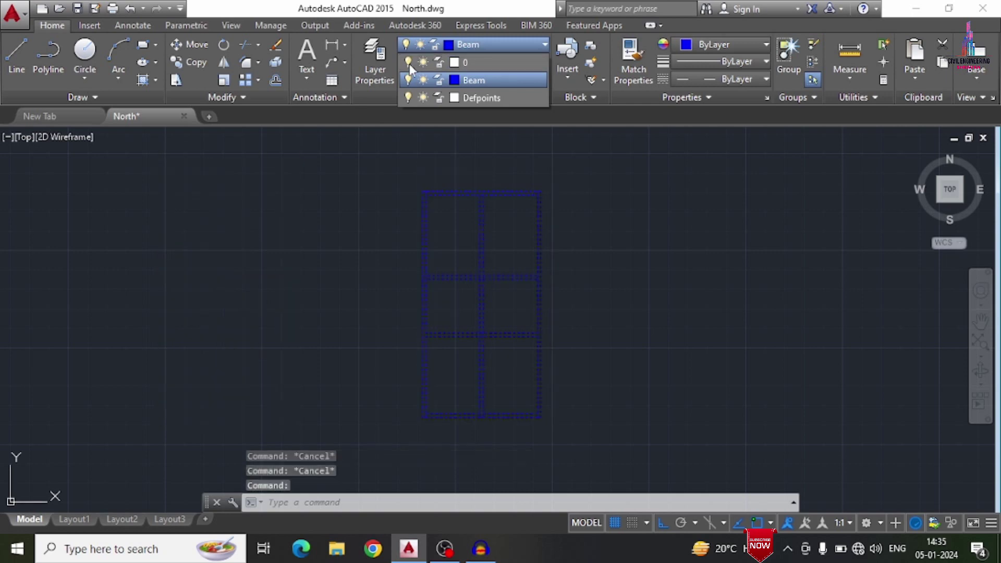
{"action": "scroll", "coordinate": [193, 229], "scroll_direction": "down", "scroll_amount": 2}
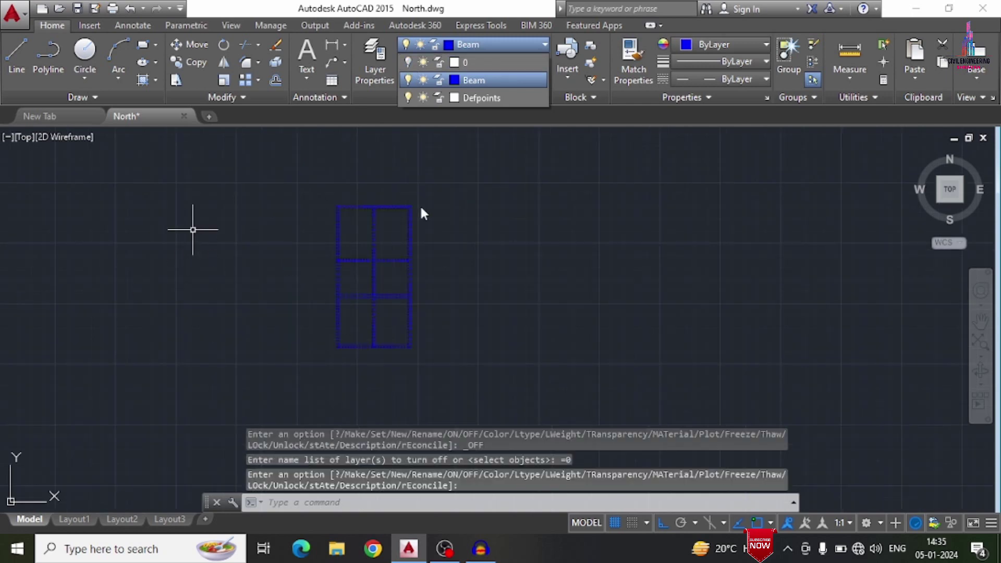
{"action": "key", "text": "Escape"}
{"action": "key", "text": "Escape"}
{"action": "key", "text": "Escape"}
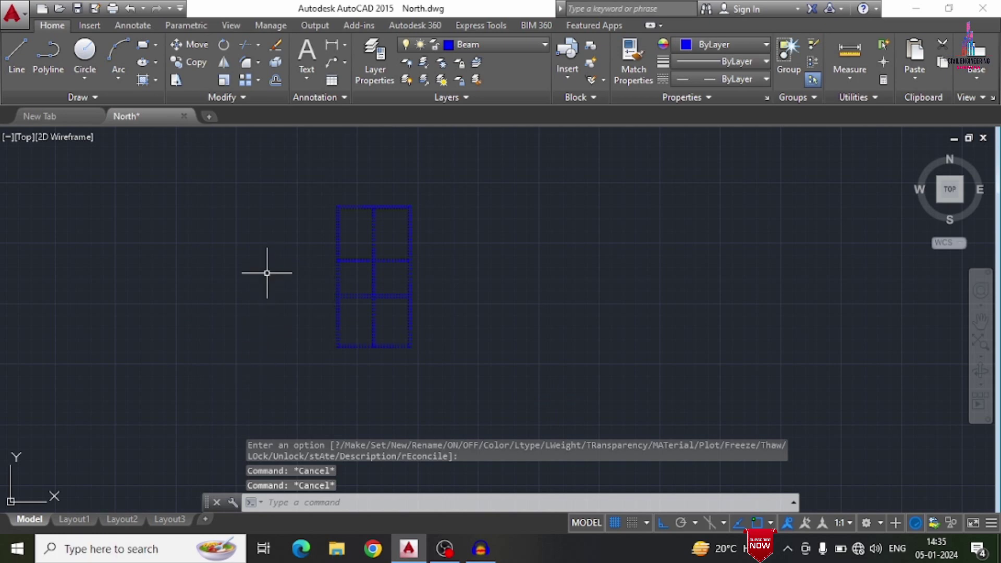
{"action": "key", "text": "Escape"}
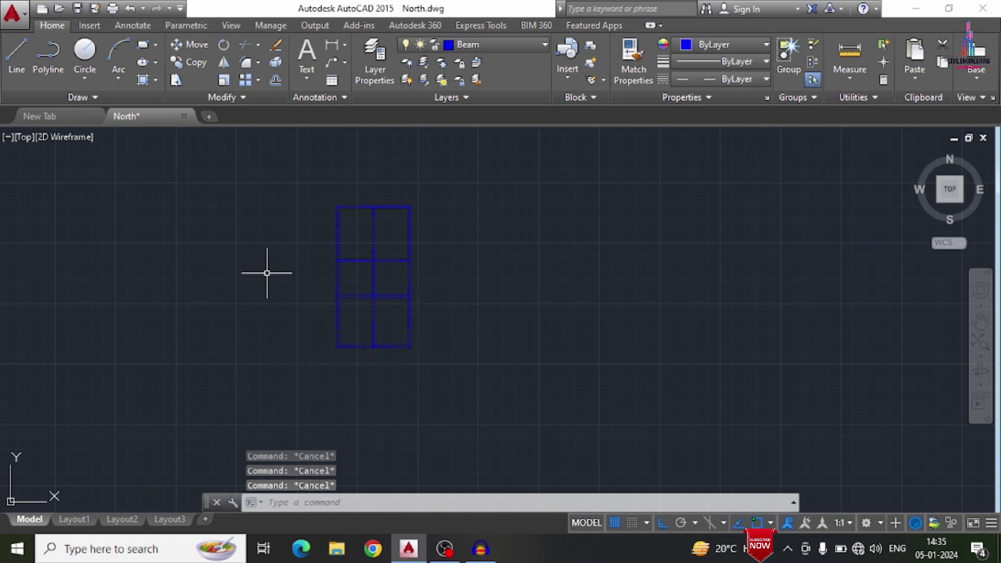
Step: Move the whole beam layout 55'0" horizontally to the right, using its bottom-left corner as the base point
{"action": "key", "text": "Return"}
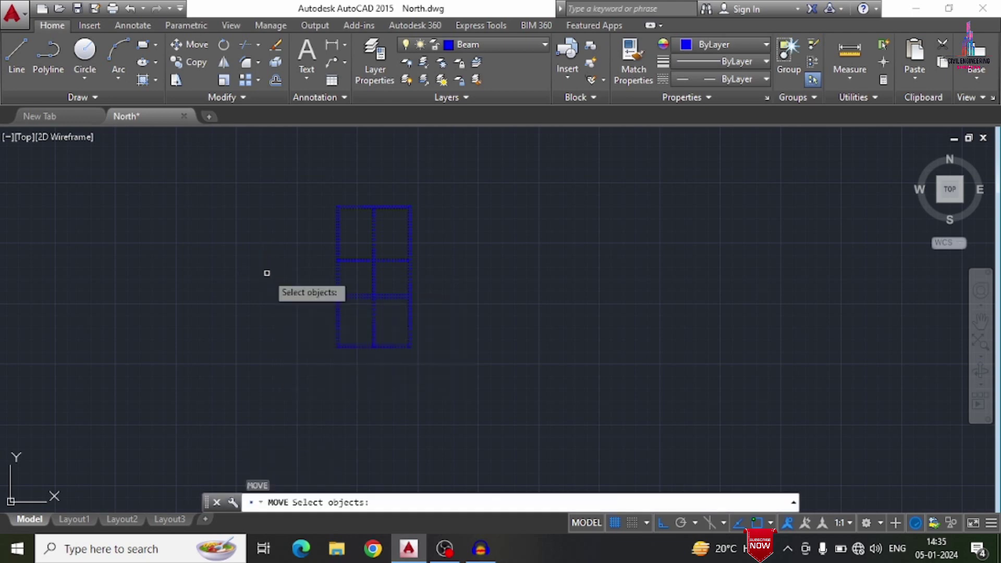
{"action": "mouse_move", "coordinate": [264, 192]}
{"action": "left_mouse_down"}
{"action": "mouse_move", "coordinate": [537, 139]}
{"action": "mouse_move", "coordinate": [244, 420]}
{"action": "mouse_move", "coordinate": [139, 418]}
{"action": "left_mouse_up"}
{"action": "key", "text": "Return"}
{"action": "scroll", "coordinate": [413, 156], "scroll_direction": "up", "scroll_amount": 2}
{"action": "scroll", "coordinate": [385, 168], "scroll_direction": "down", "scroll_amount": 2}
{"action": "scroll", "coordinate": [342, 342], "scroll_direction": "up", "scroll_amount": 5}
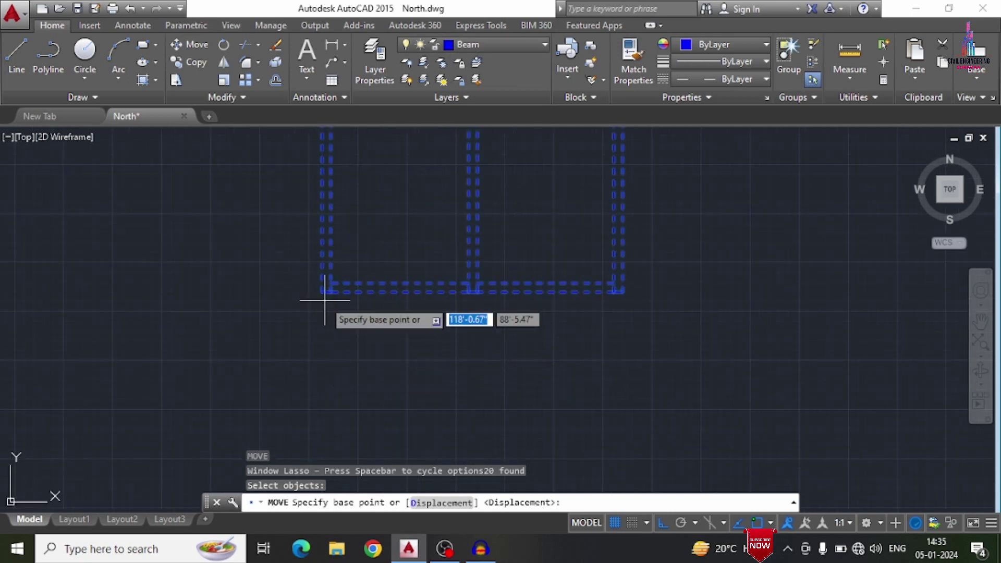
{"action": "left_click", "coordinate": [321, 292]}
{"action": "scroll", "coordinate": [318, 291], "scroll_direction": "down", "scroll_amount": 5}
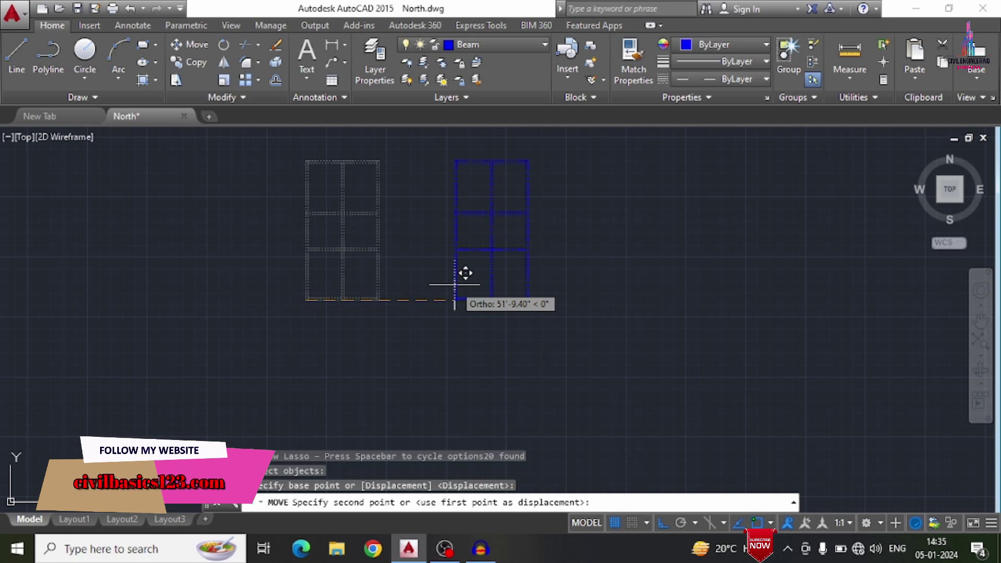
{"action": "type", "text": "55'0"}
{"action": "key", "text": "Return"}
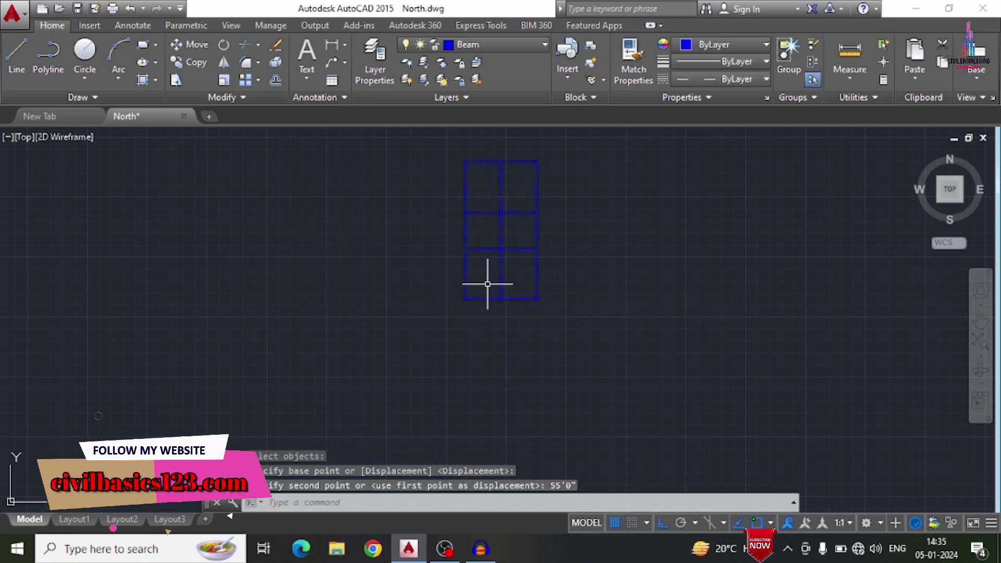
Step: Turn layer 0 back on to display the floor plans beside the beam layout
{"action": "key", "text": "Escape"}
{"action": "left_click", "coordinate": [478, 45]}
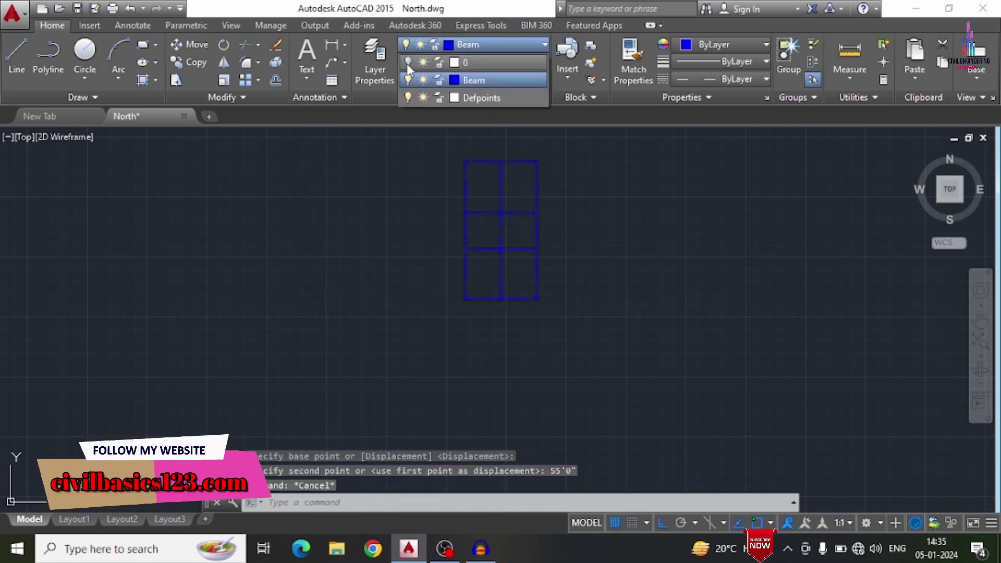
{"action": "left_click", "coordinate": [408, 63]}
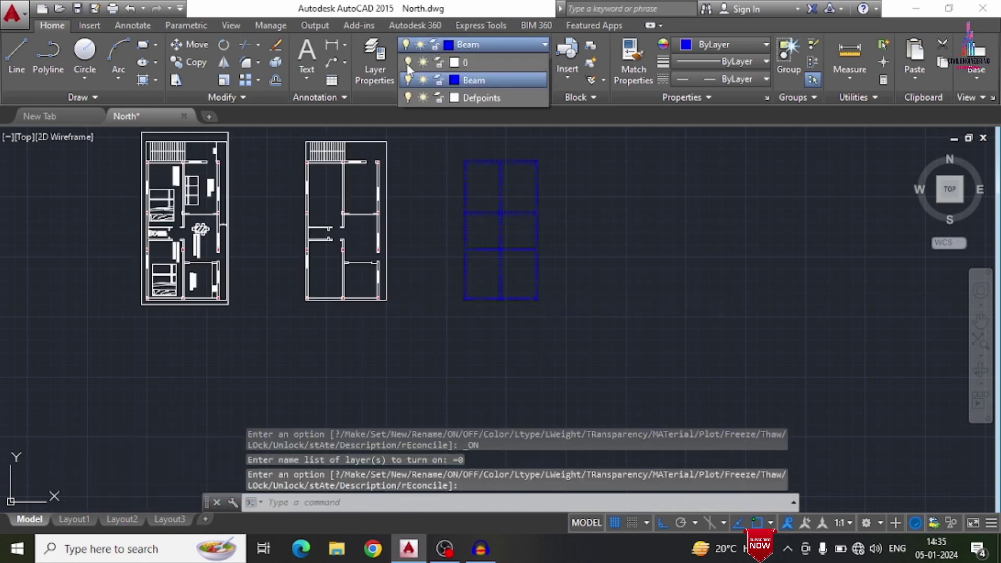
Step: Delete the unfurnished floor plan between the furnished plan and the beam layout
{"action": "left_click", "coordinate": [385, 296]}
{"action": "key", "text": "Escape"}
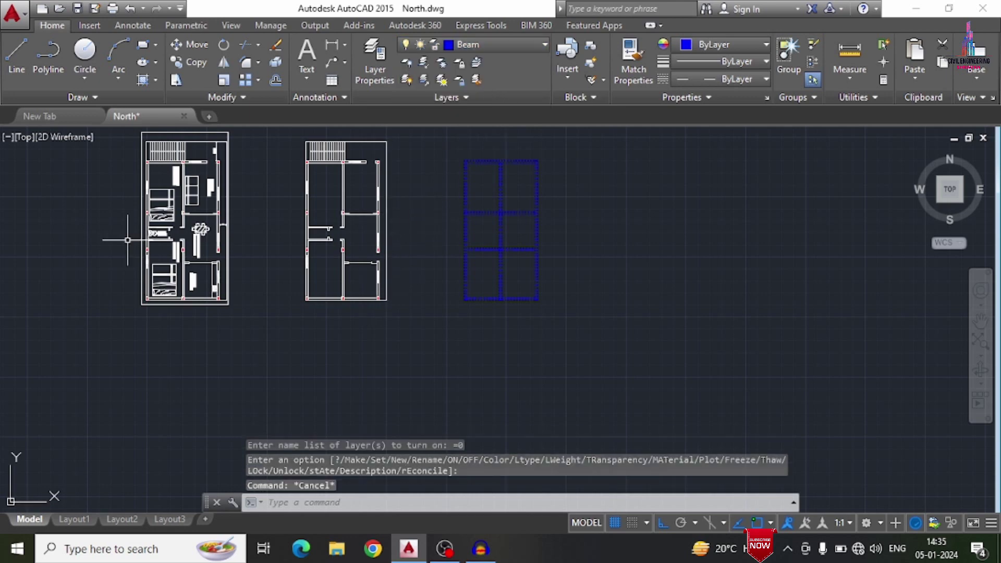
{"action": "mouse_move", "coordinate": [243, 134]}
{"action": "left_mouse_down"}
{"action": "mouse_move", "coordinate": [377, 118]}
{"action": "mouse_move", "coordinate": [416, 145]}
{"action": "mouse_move", "coordinate": [435, 246]}
{"action": "mouse_move", "coordinate": [432, 319]}
{"action": "mouse_move", "coordinate": [397, 347]}
{"action": "mouse_move", "coordinate": [275, 388]}
{"action": "left_mouse_up"}
{"action": "key", "text": "Delete"}
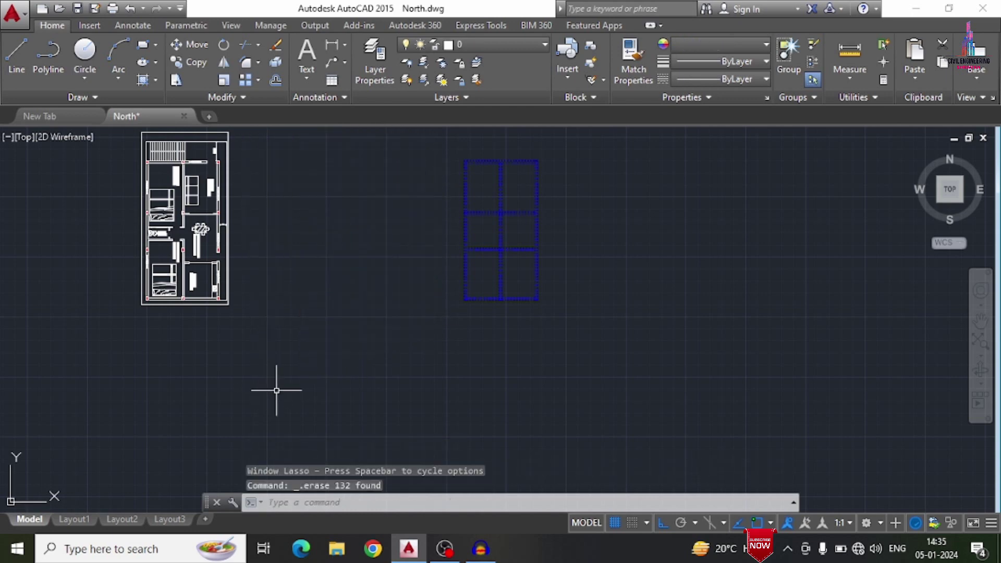
Step: Move the whole beam layout horizontally about 61'-7" to the left so it stands close beside the furnished floor plan
{"action": "type", "text": "m"}
{"action": "key", "text": "Return"}
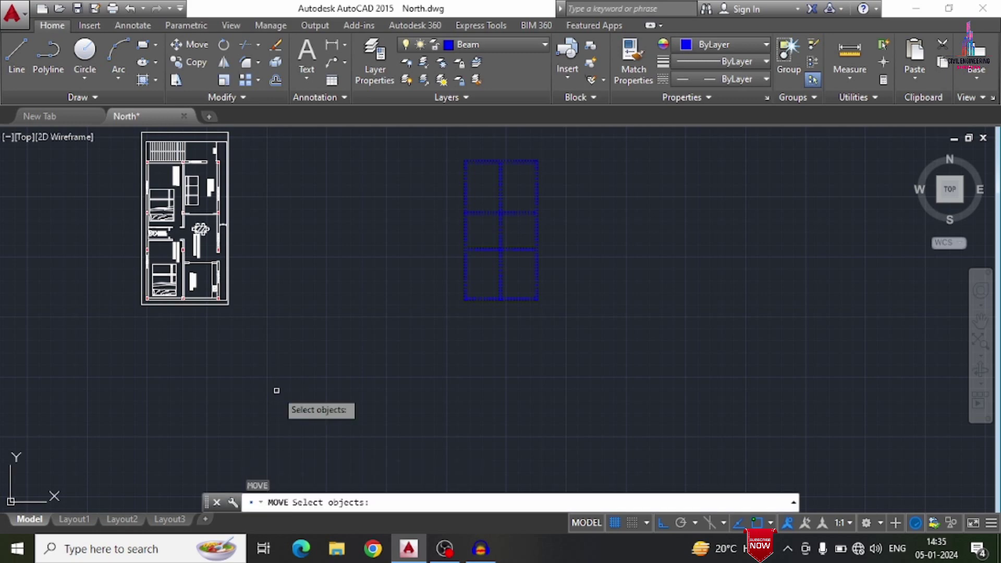
{"action": "mouse_move", "coordinate": [640, 124]}
{"action": "left_mouse_down"}
{"action": "mouse_move", "coordinate": [543, 351]}
{"action": "mouse_move", "coordinate": [521, 348]}
{"action": "left_mouse_up"}
{"action": "key", "text": "Return"}
{"action": "scroll", "coordinate": [472, 276], "scroll_direction": "up", "scroll_amount": 6}
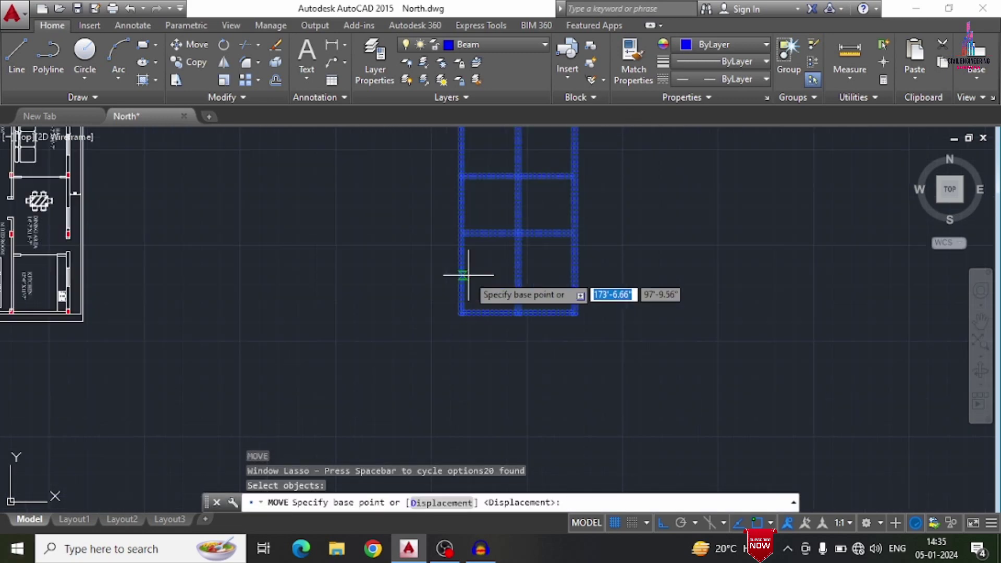
{"action": "left_click", "coordinate": [435, 372]}
{"action": "scroll", "coordinate": [354, 363], "scroll_direction": "down", "scroll_amount": 5}
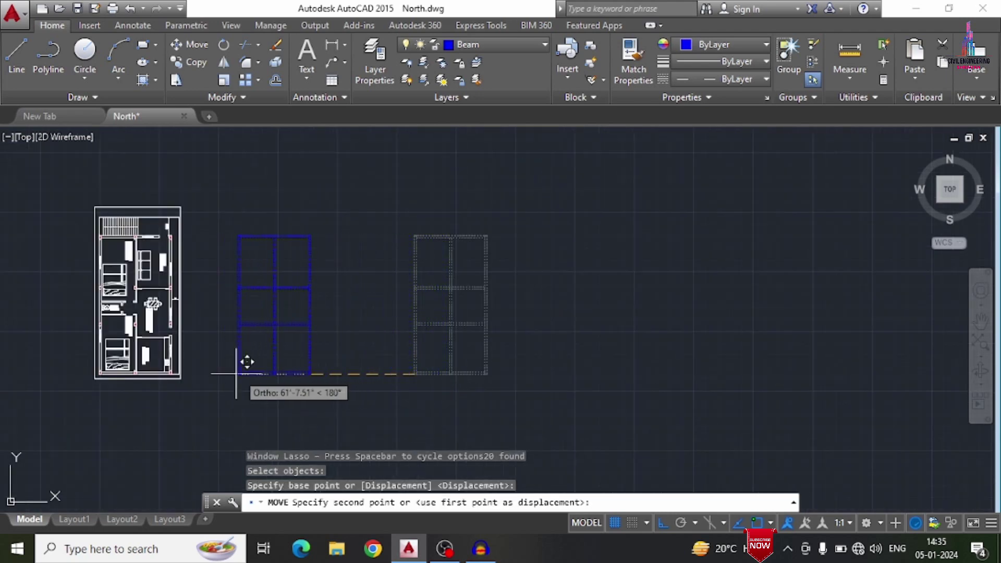
{"action": "key", "text": "Escape"}
{"action": "key", "text": "Escape"}
{"action": "scroll", "coordinate": [240, 269], "scroll_direction": "up", "scroll_amount": 2}
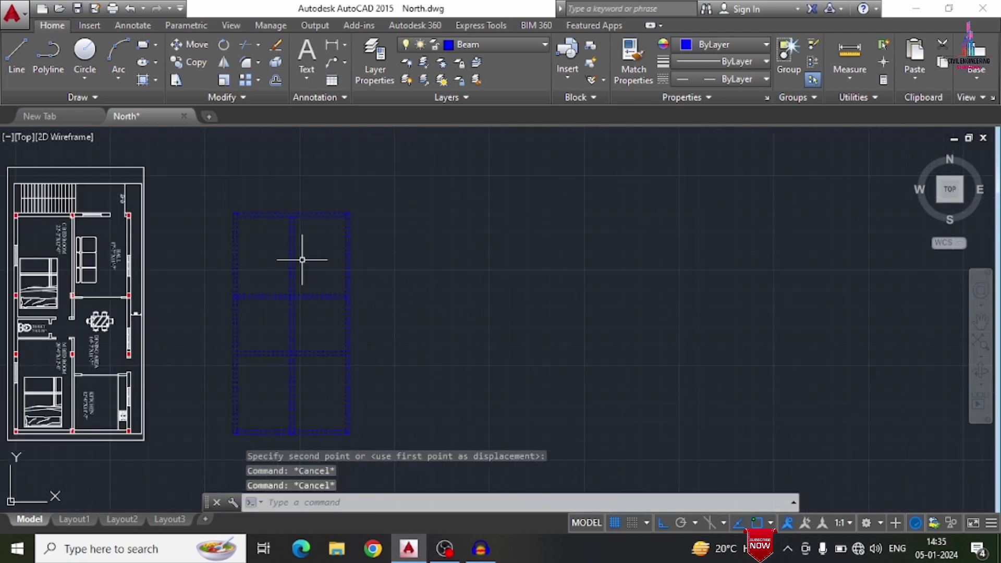
Step: Add a multiline text label reading B1 9"X14" just below the top beam in the beam layout's upper-left bay
{"action": "scroll", "coordinate": [302, 240], "scroll_direction": "up", "scroll_amount": 4}
{"action": "scroll", "coordinate": [549, 272], "scroll_direction": "down", "scroll_amount": 2}
{"action": "type", "text": "t"}
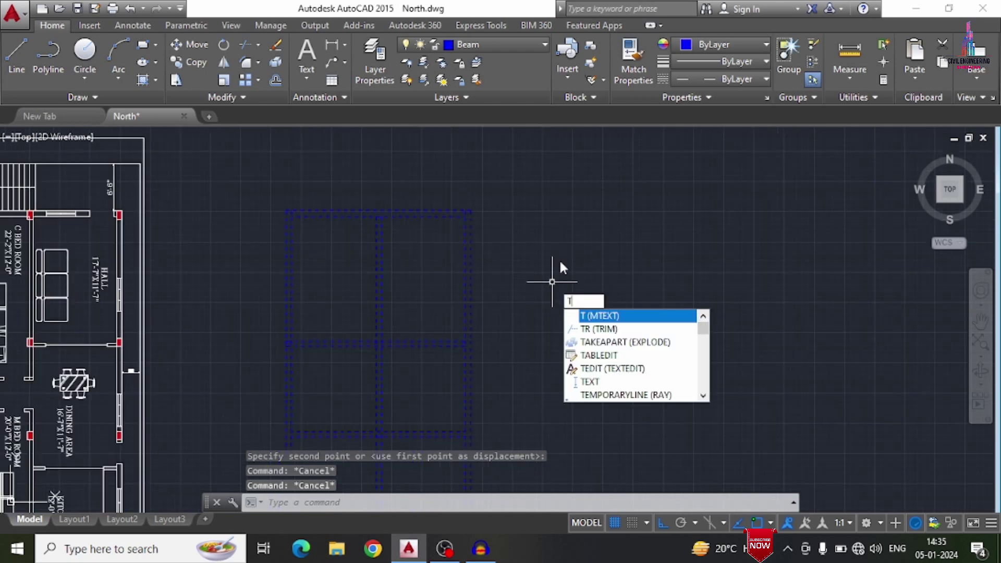
{"action": "key", "text": "BackSpace"}
{"action": "type", "text": "mt"}
{"action": "key", "text": "Return"}
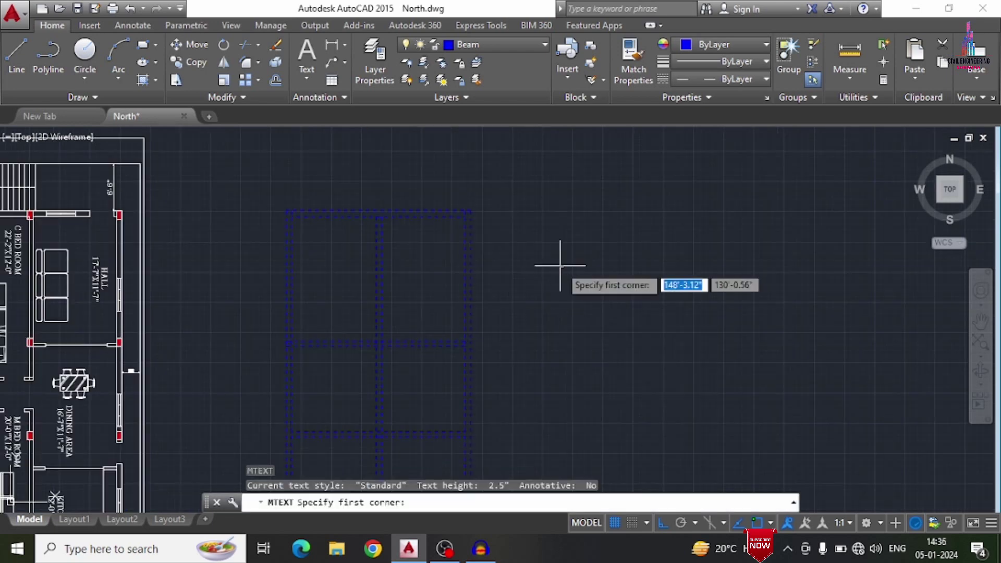
{"action": "scroll", "coordinate": [284, 224], "scroll_direction": "up", "scroll_amount": 5}
{"action": "left_click", "coordinate": [293, 200]}
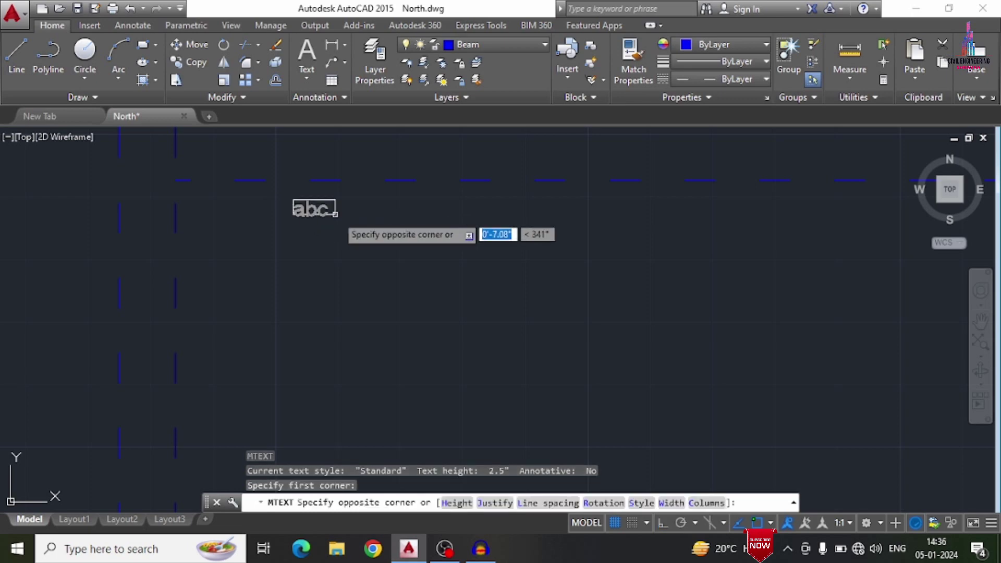
{"action": "scroll", "coordinate": [615, 250], "scroll_direction": "down", "scroll_amount": 4}
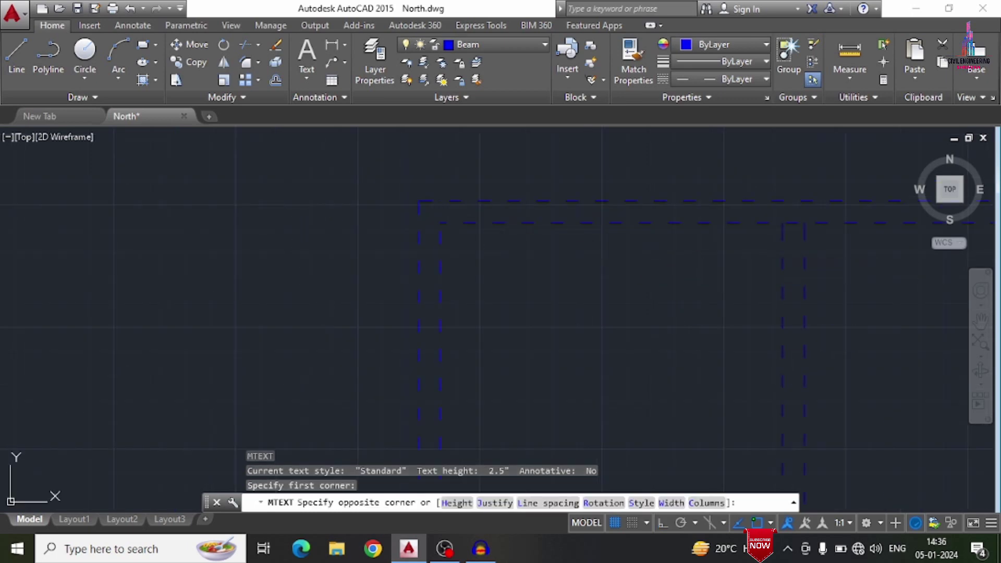
{"action": "left_click", "coordinate": [678, 319]}
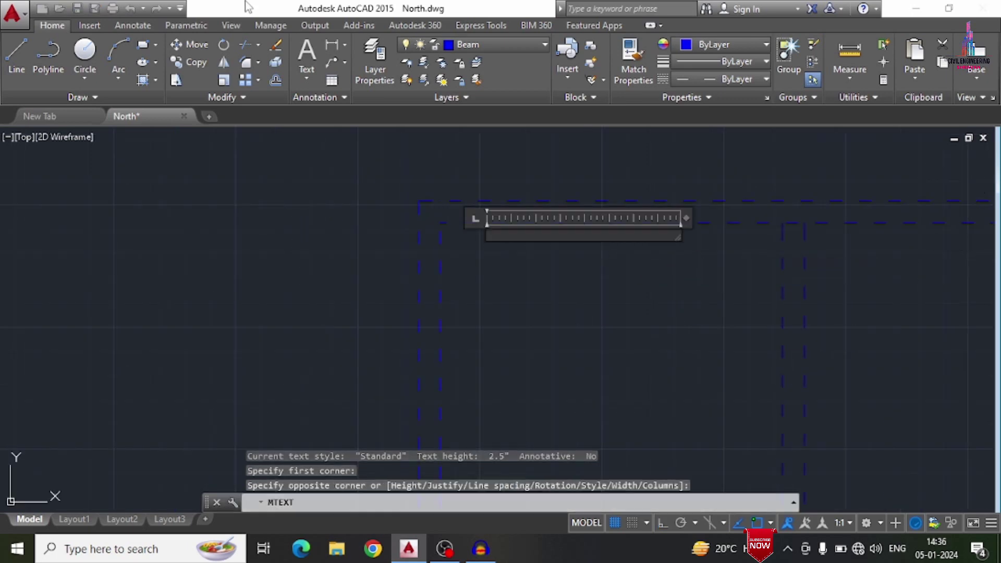
{"action": "type", "text": "B1 9\"X14"}
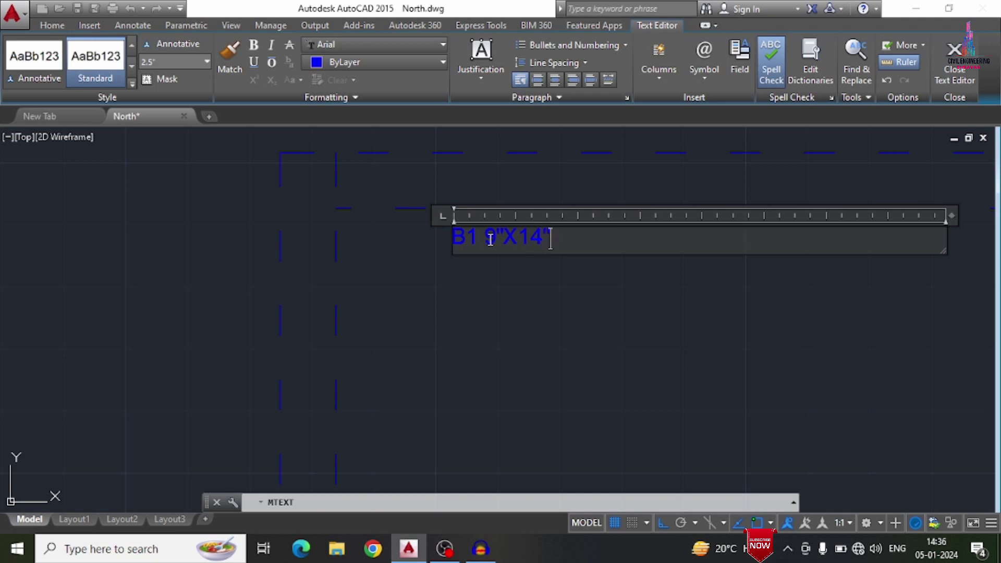
Step: Format the B1 label with the Times New Roman font and ByBlock color, and finish editing it
{"action": "left_click", "coordinate": [361, 48]}
{"action": "key", "text": "Down"}
{"action": "key", "text": "Return"}
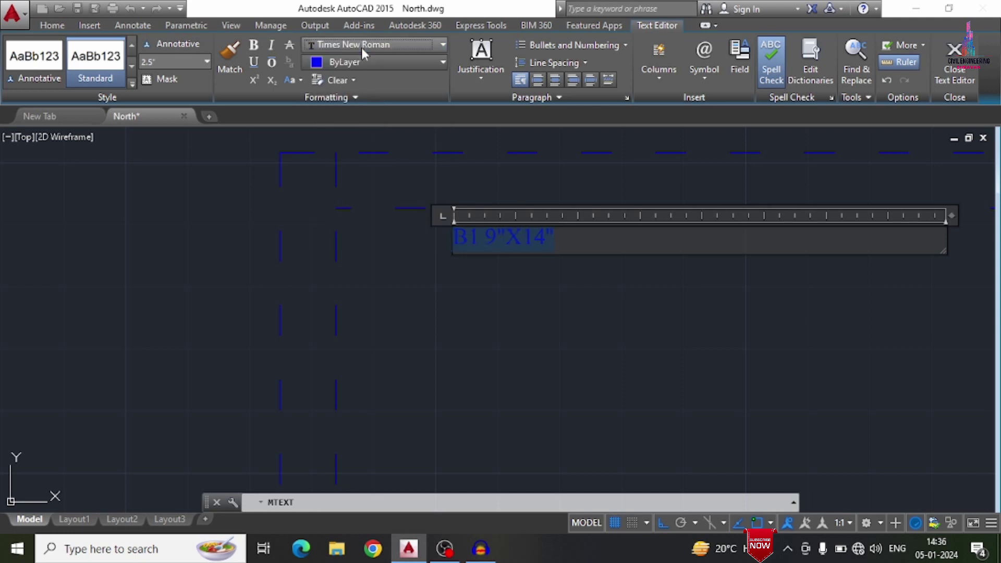
{"action": "left_click", "coordinate": [254, 46]}
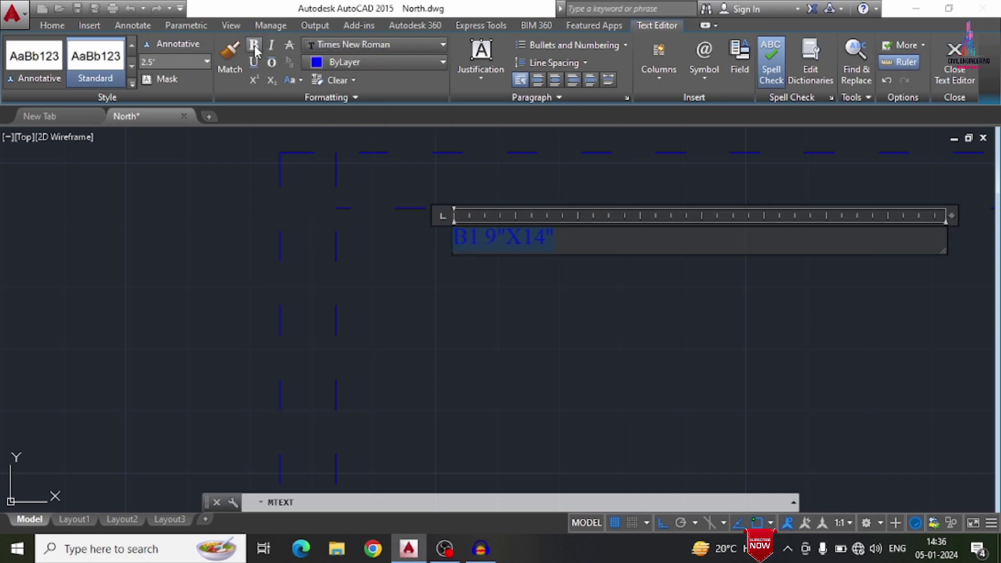
{"action": "left_click", "coordinate": [339, 61]}
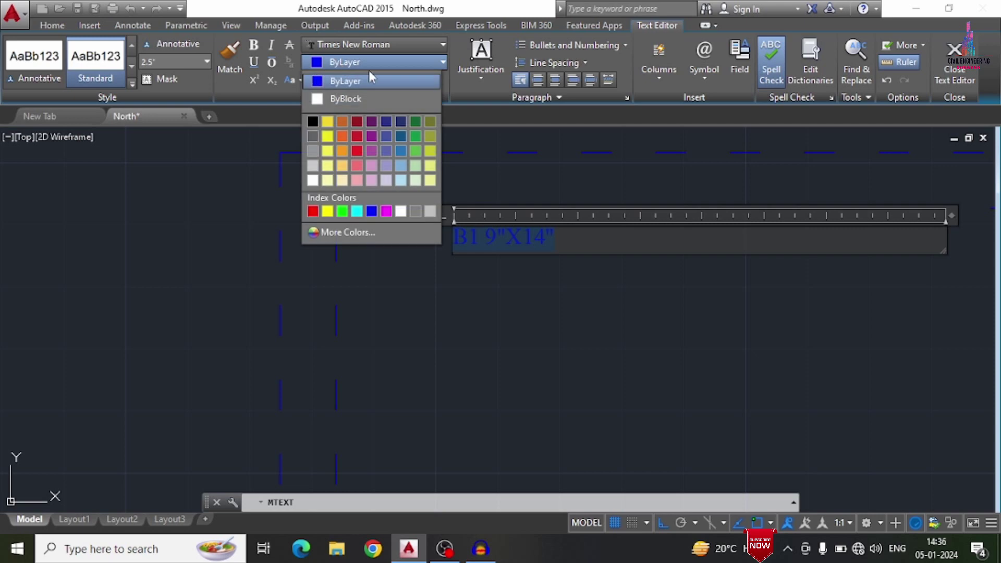
{"action": "left_click", "coordinate": [319, 100]}
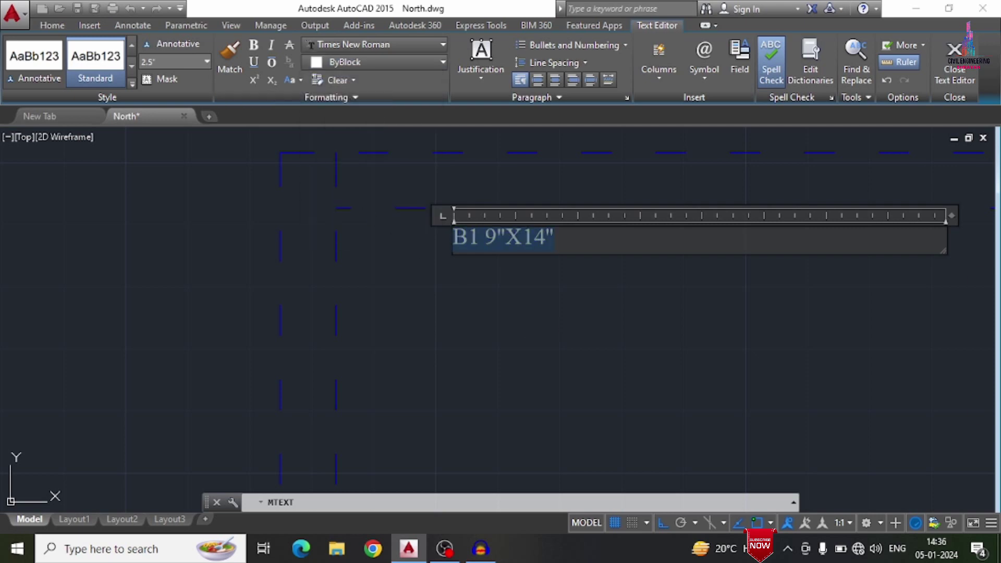
{"action": "left_click", "coordinate": [540, 310]}
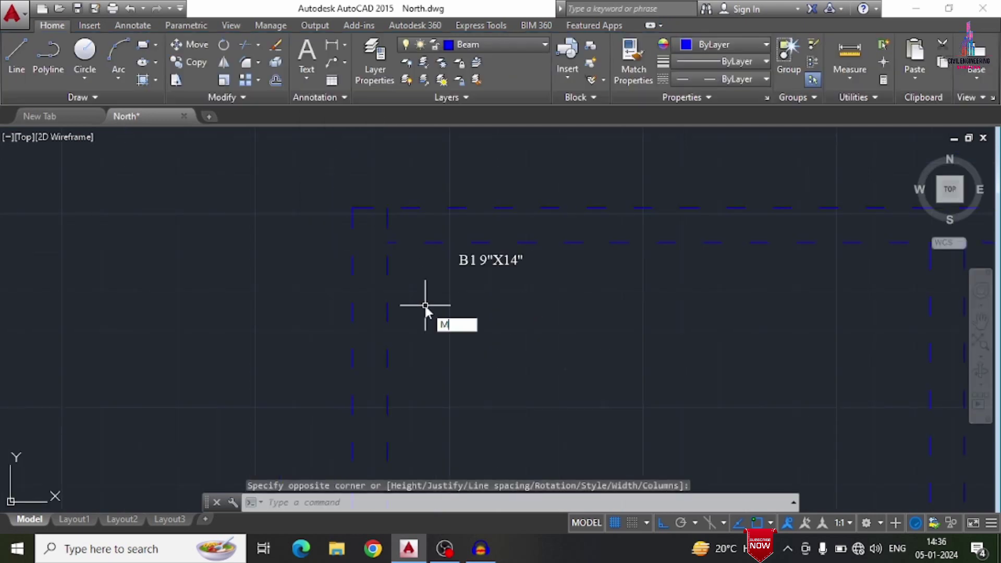
Step: Move the B1 label to the right along the top beam, toward the middle of the upper-left bay
{"action": "key", "text": "Return"}
{"action": "left_click", "coordinate": [470, 260]}
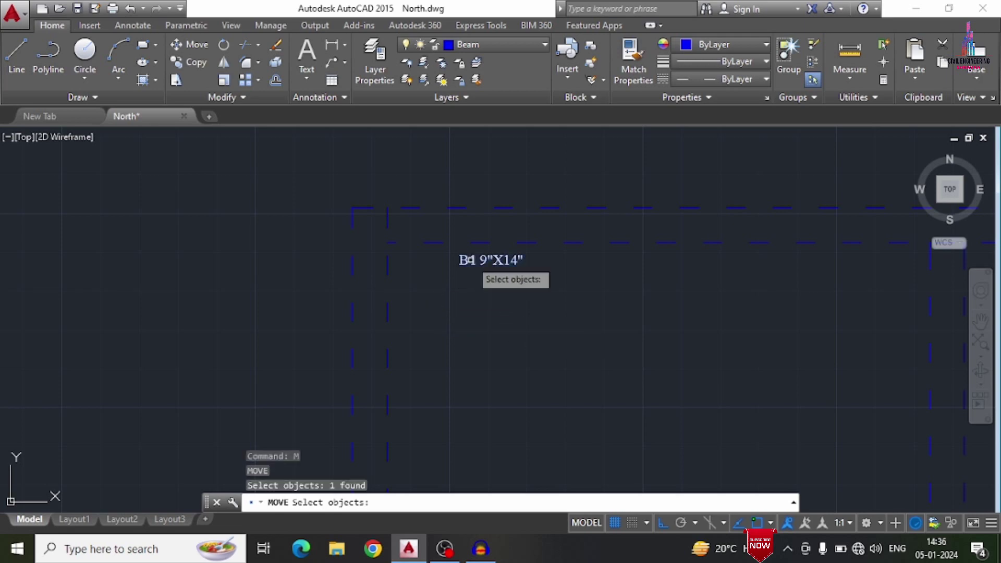
{"action": "key", "text": "Return"}
{"action": "left_click", "coordinate": [471, 259]}
{"action": "scroll", "coordinate": [490, 263], "scroll_direction": "up", "scroll_amount": 2}
{"action": "left_click", "coordinate": [536, 269]}
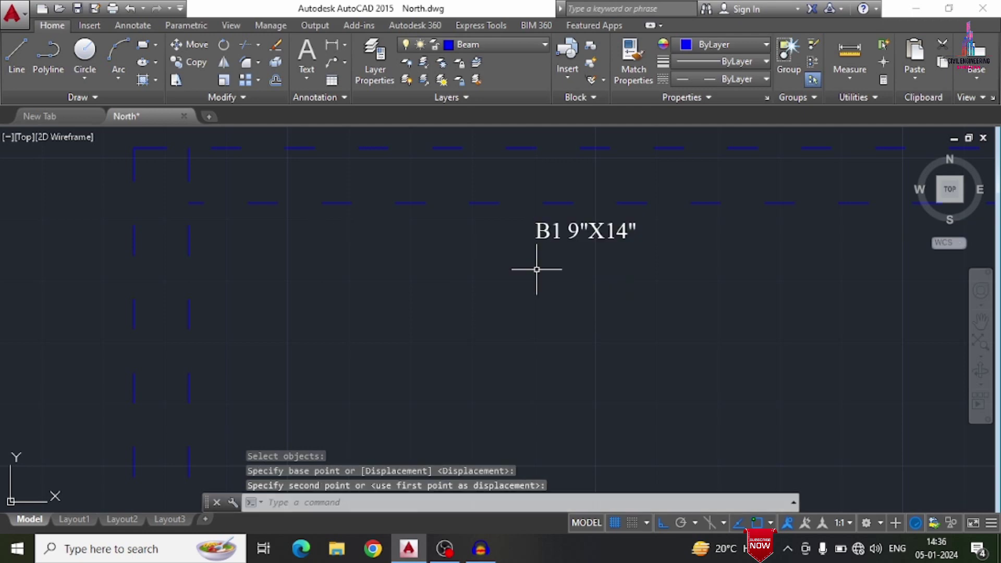
Step: Open the B1 label for editing and set its text height to 9"
{"action": "left_click", "coordinate": [574, 232]}
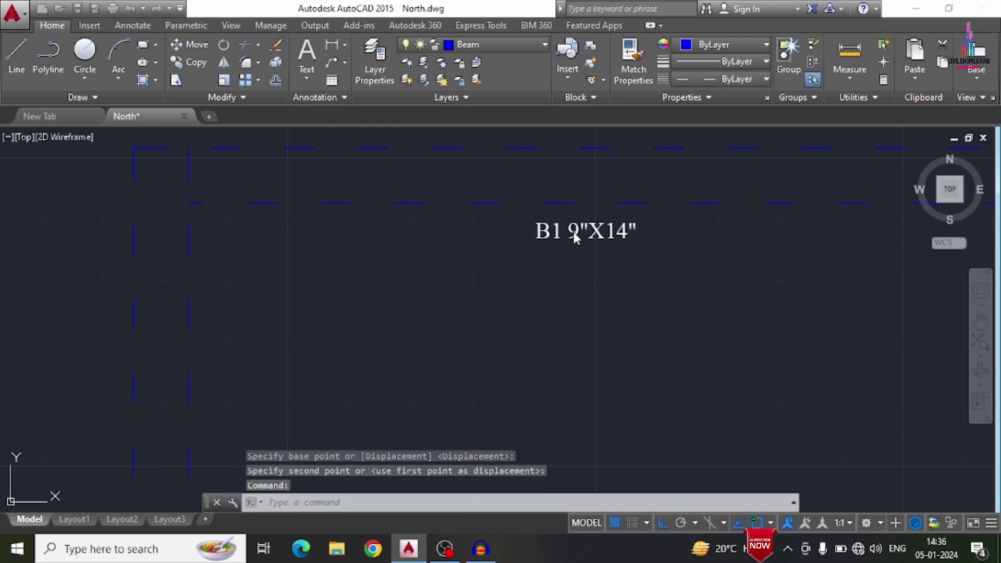
{"action": "double_click", "coordinate": [574, 234]}
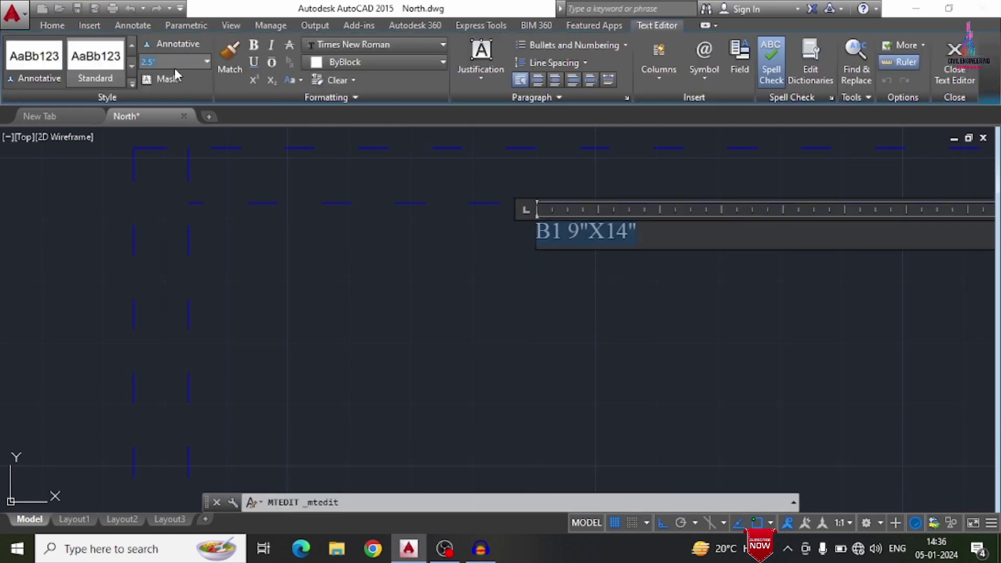
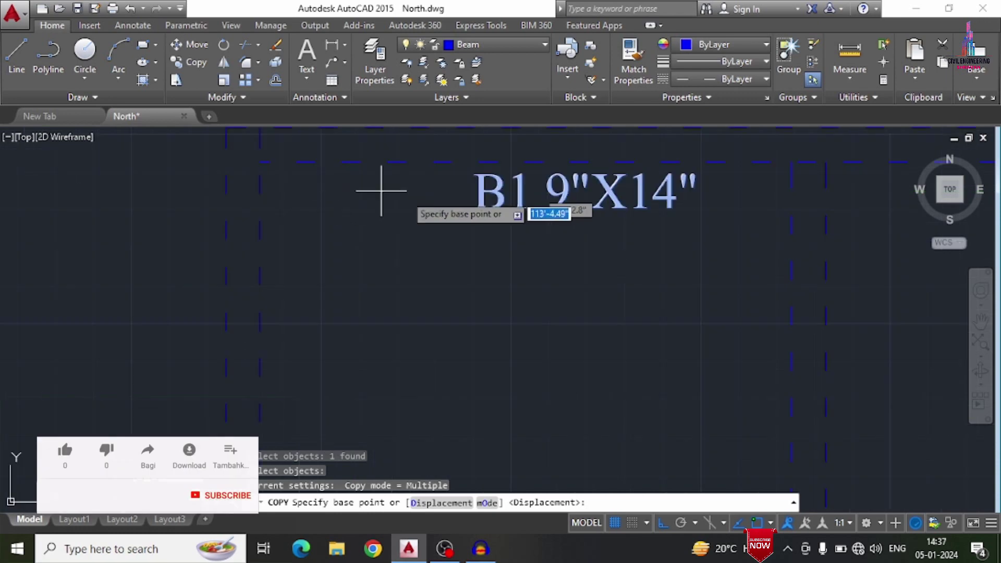
Step: Copy the B1 label straight down to the three lower horizontal beams of the left bays, placing each just above its beam
{"action": "left_click", "coordinate": [474, 199]}
{"action": "scroll", "coordinate": [465, 183], "scroll_direction": "down", "scroll_amount": 3}
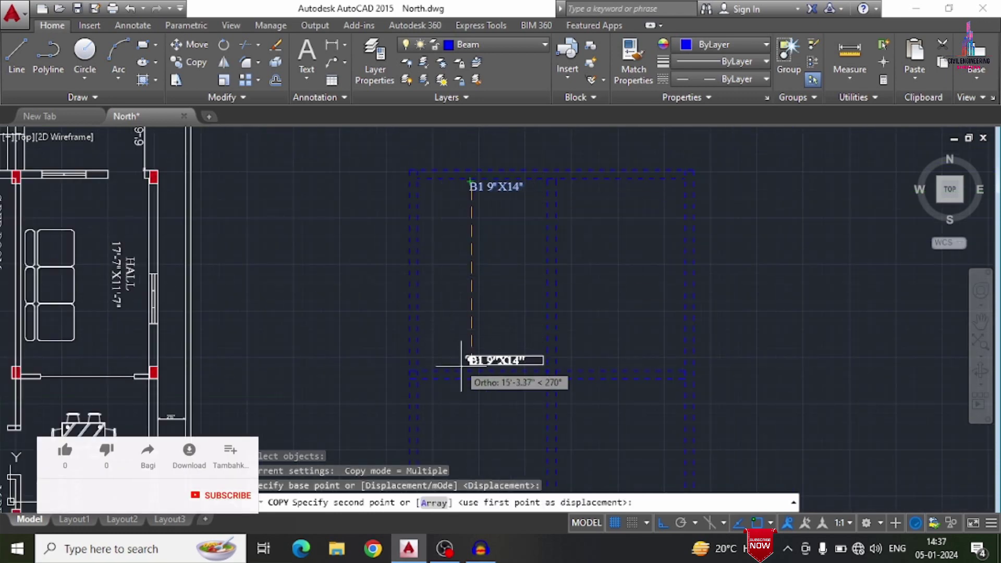
{"action": "scroll", "coordinate": [472, 365], "scroll_direction": "up", "scroll_amount": 8}
{"action": "left_click", "coordinate": [436, 342]}
{"action": "scroll", "coordinate": [439, 234], "scroll_direction": "down", "scroll_amount": 5}
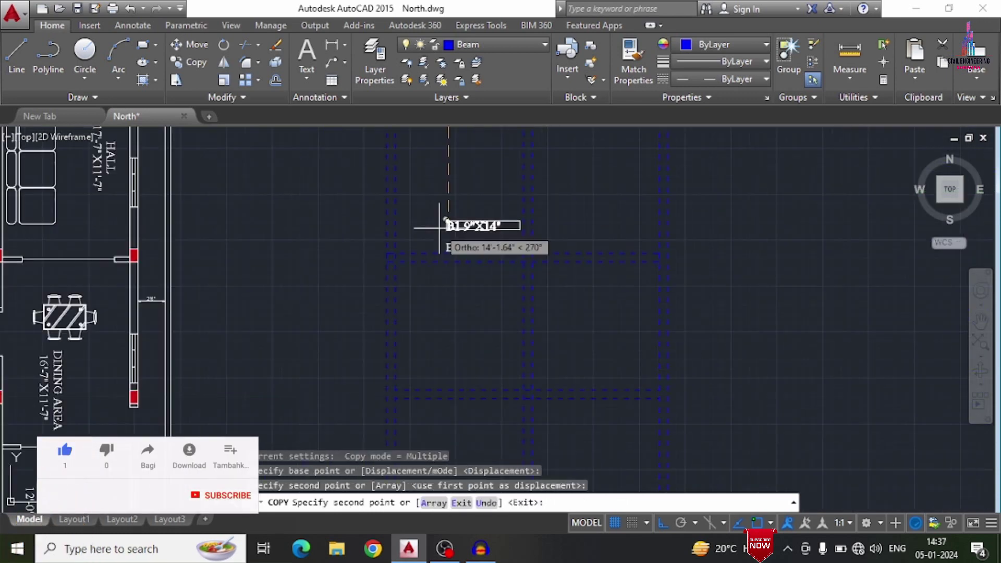
{"action": "scroll", "coordinate": [447, 213], "scroll_direction": "up", "scroll_amount": 3}
{"action": "scroll", "coordinate": [421, 316], "scroll_direction": "up", "scroll_amount": 3}
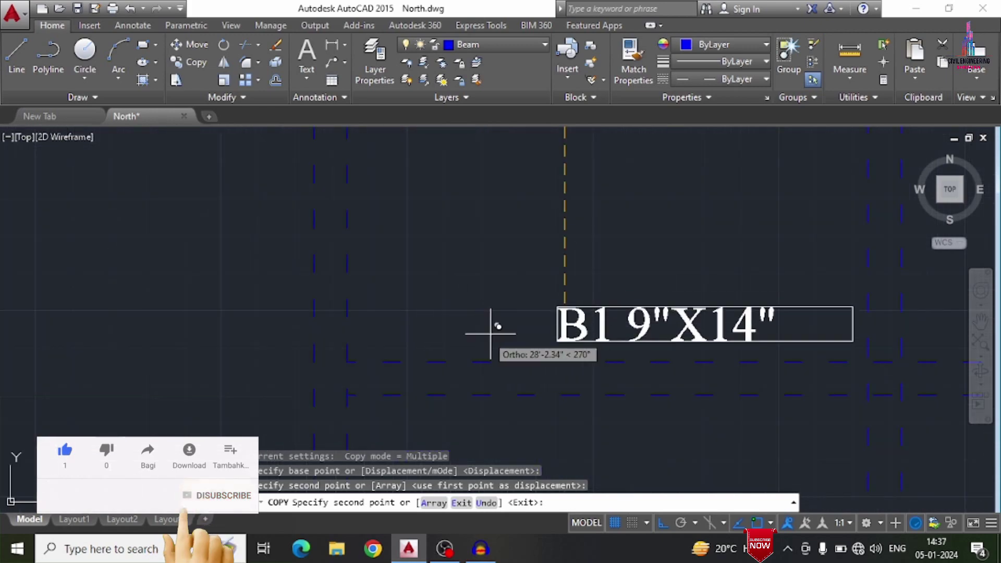
{"action": "left_click", "coordinate": [518, 333]}
{"action": "scroll", "coordinate": [516, 234], "scroll_direction": "down", "scroll_amount": 5}
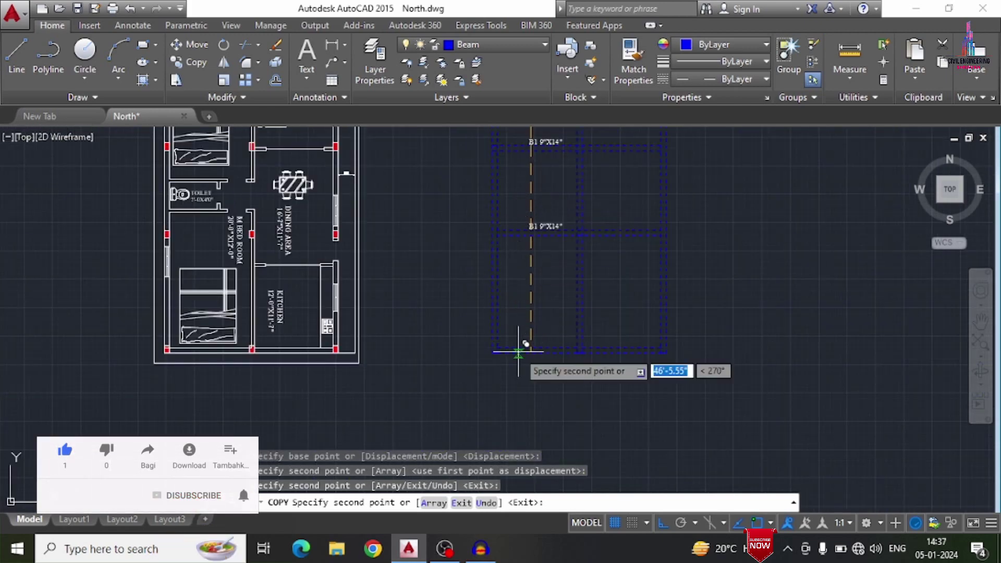
{"action": "scroll", "coordinate": [524, 339], "scroll_direction": "up", "scroll_amount": 5}
{"action": "left_click", "coordinate": [524, 322]}
{"action": "scroll", "coordinate": [500, 307], "scroll_direction": "down", "scroll_amount": 5}
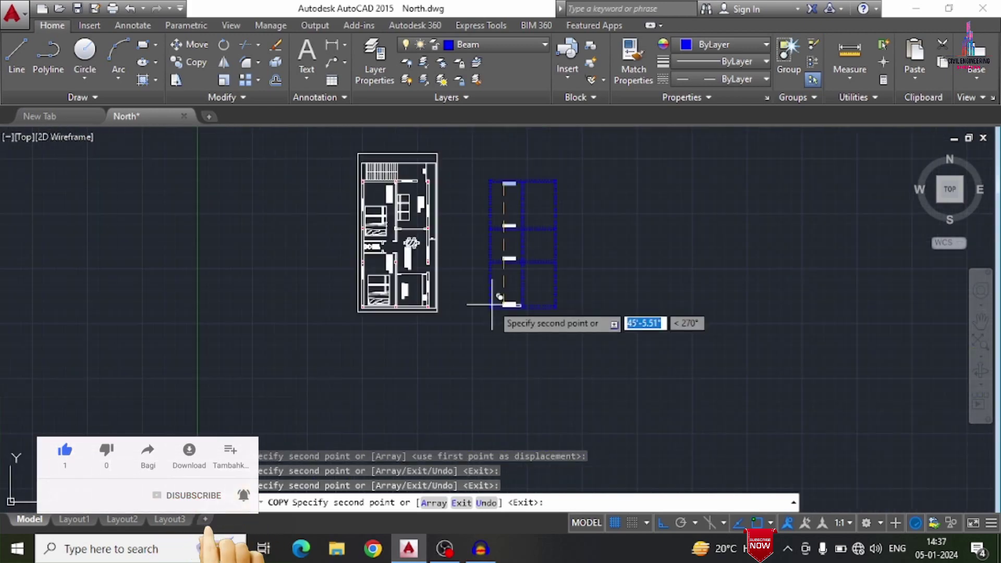
Step: Copy the top B1 label horizontally into the upper-right bay and change the copy's text to B2 9"X14"
{"action": "scroll", "coordinate": [531, 177], "scroll_direction": "up", "scroll_amount": 4}
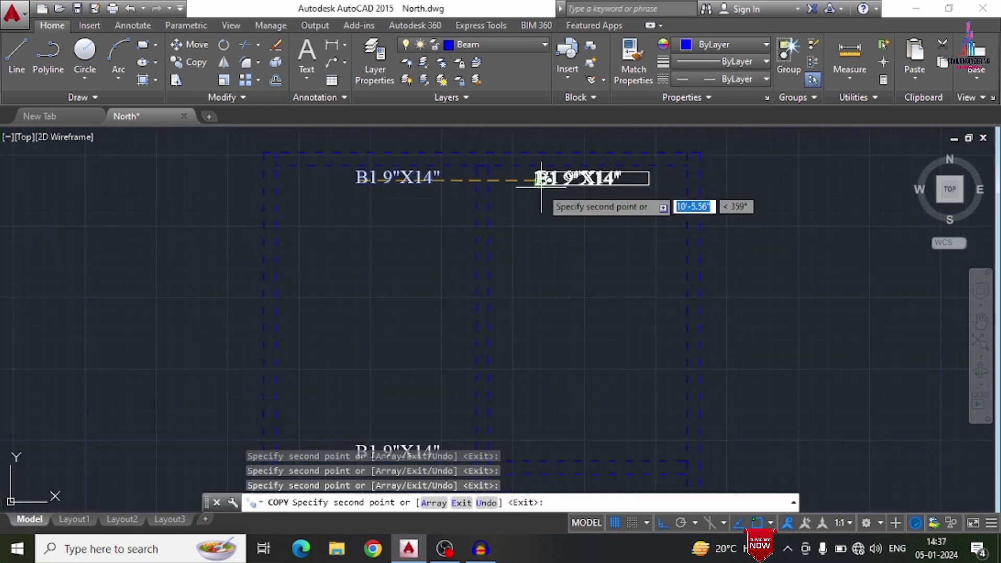
{"action": "left_click", "coordinate": [542, 180]}
{"action": "key", "text": "Escape"}
{"action": "double_click", "coordinate": [555, 177]}
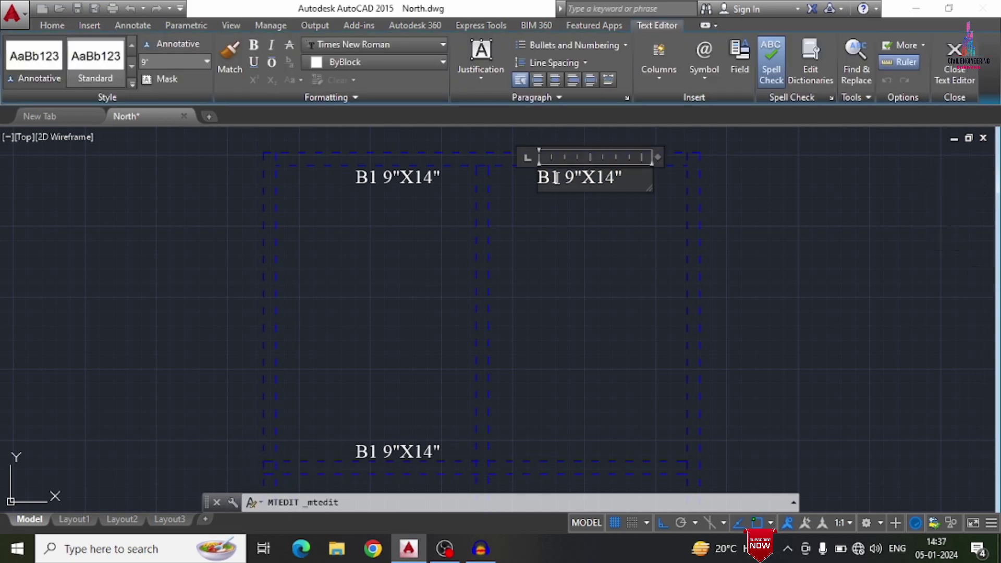
{"action": "type", "text": "2"}
{"action": "left_click", "coordinate": [608, 319]}
Step: Copy the B2 label straight down to the three lower horizontal beams of the right bays, level with the B1 labels
{"action": "key", "text": "Return"}
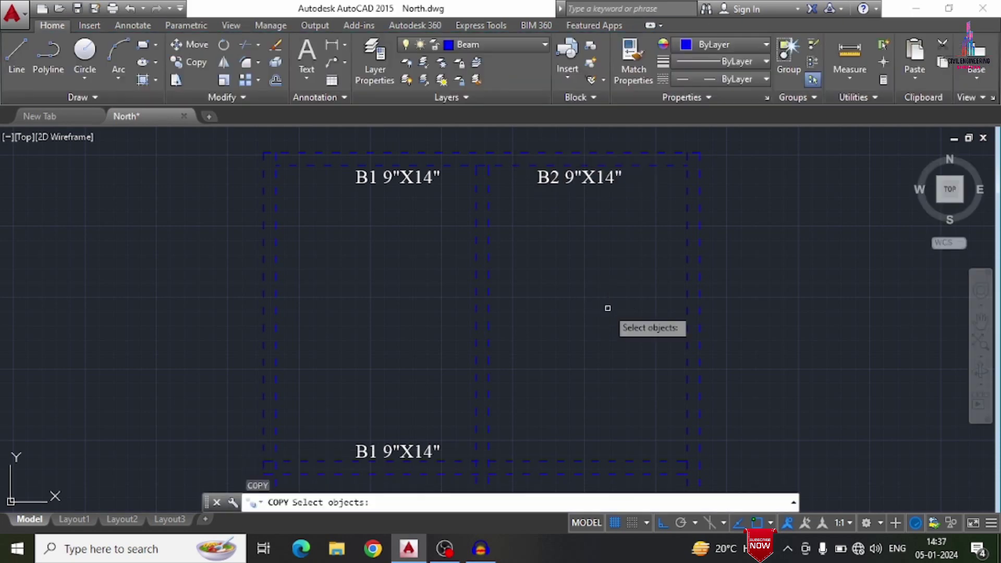
{"action": "left_click", "coordinate": [556, 177]}
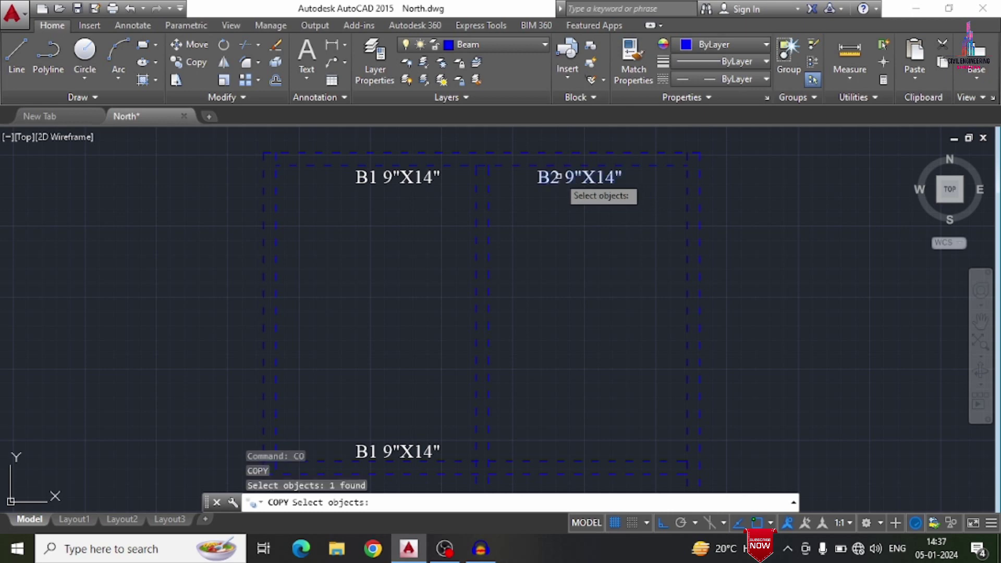
{"action": "key", "text": "Return"}
{"action": "left_click", "coordinate": [557, 177]}
{"action": "scroll", "coordinate": [545, 174], "scroll_direction": "down", "scroll_amount": 3}
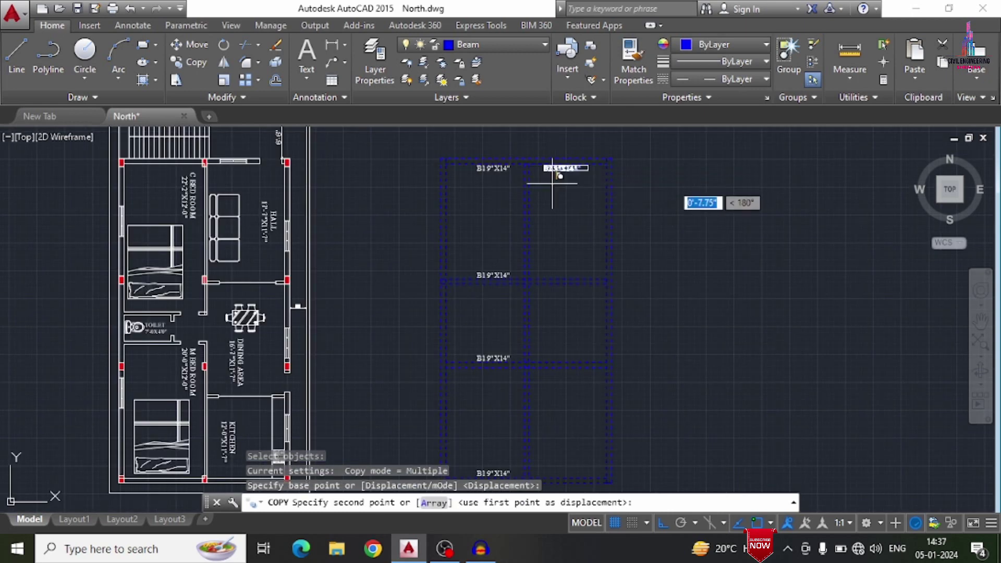
{"action": "scroll", "coordinate": [531, 271], "scroll_direction": "up", "scroll_amount": 5}
{"action": "left_click", "coordinate": [532, 279]}
{"action": "scroll", "coordinate": [543, 194], "scroll_direction": "down", "scroll_amount": 3}
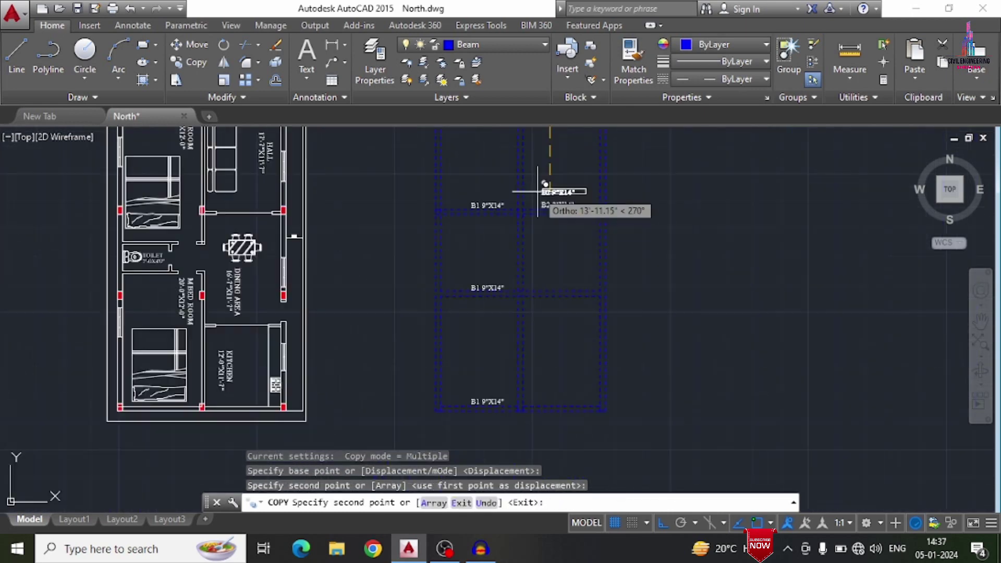
{"action": "scroll", "coordinate": [551, 284], "scroll_direction": "up", "scroll_amount": 3}
{"action": "left_click", "coordinate": [549, 164]}
{"action": "scroll", "coordinate": [548, 162], "scroll_direction": "down", "scroll_amount": 5}
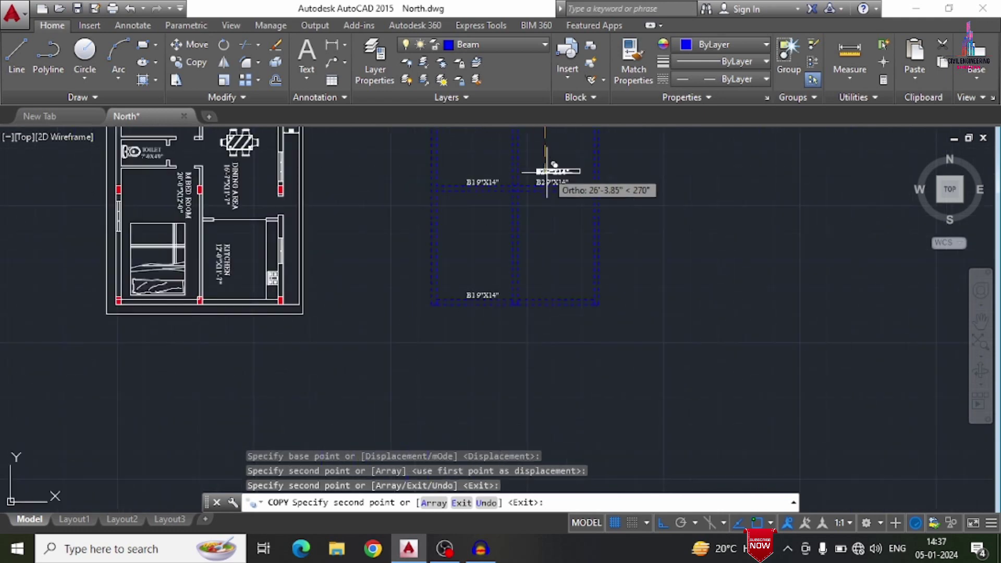
{"action": "scroll", "coordinate": [552, 292], "scroll_direction": "up", "scroll_amount": 4}
{"action": "left_click", "coordinate": [550, 295]}
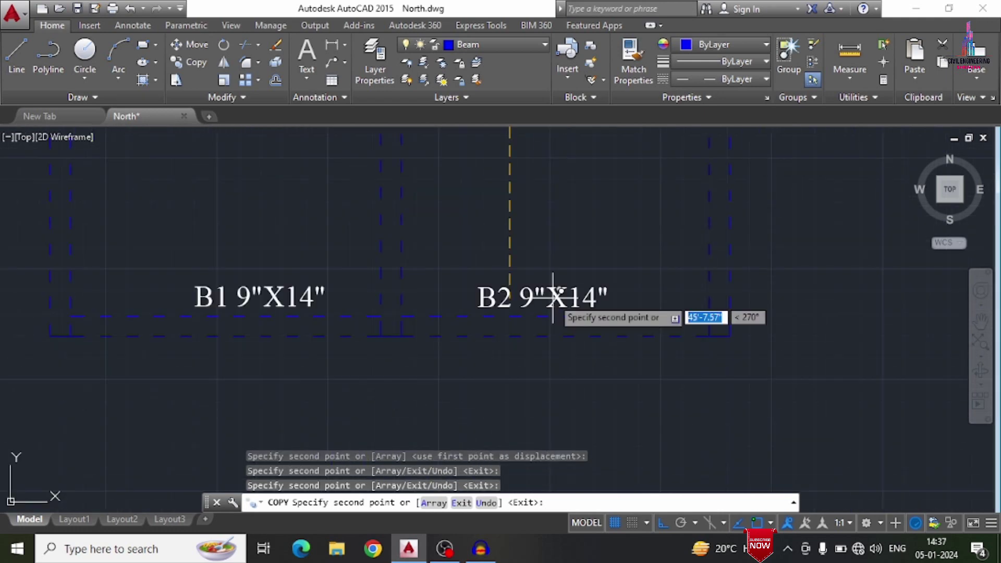
Step: Copy the northernmost B1 label straight west to a clear spot outside the beam layout, about 13'-10" away
{"action": "key", "text": "Escape"}
{"action": "scroll", "coordinate": [536, 264], "scroll_direction": "down", "scroll_amount": 5}
{"action": "scroll", "coordinate": [547, 268], "scroll_direction": "down", "scroll_amount": 2}
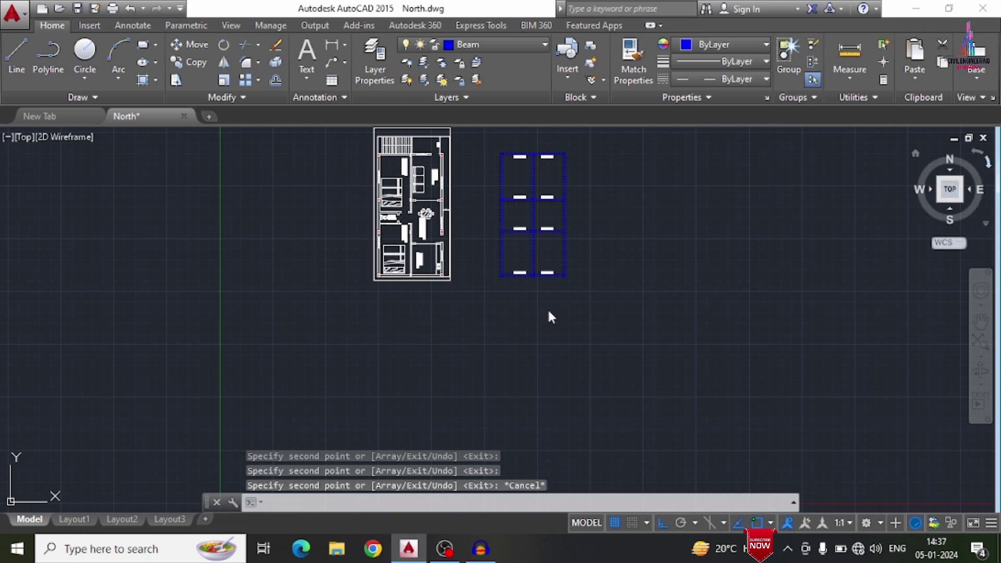
{"action": "scroll", "coordinate": [510, 350], "scroll_direction": "up", "scroll_amount": 6}
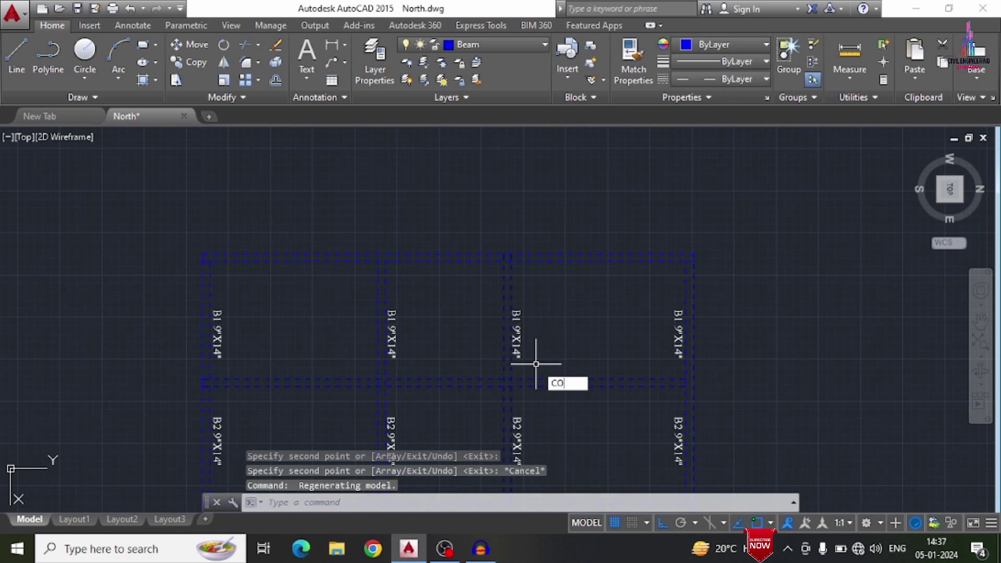
{"action": "key", "text": "Return"}
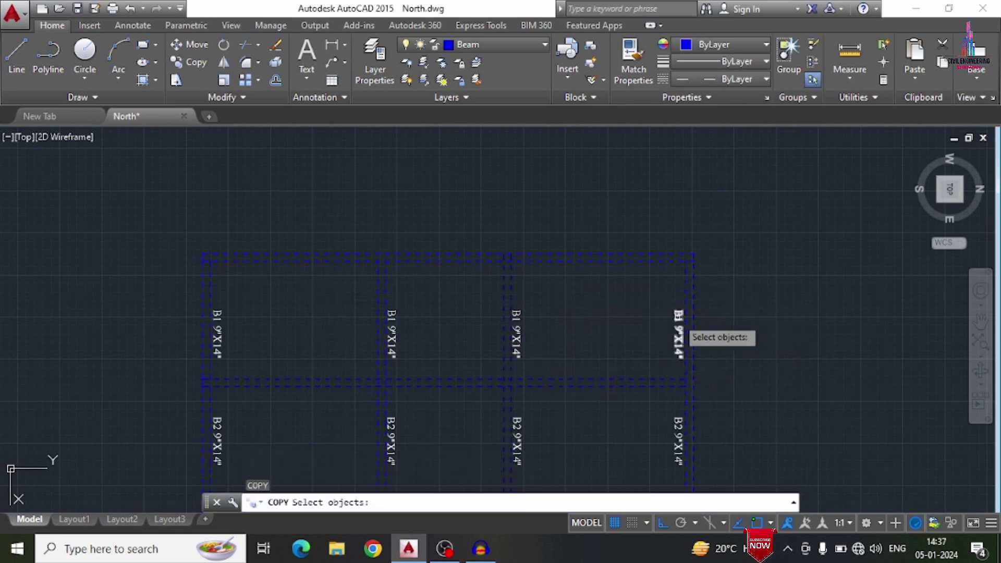
{"action": "left_click", "coordinate": [678, 334]}
{"action": "key", "text": "Return"}
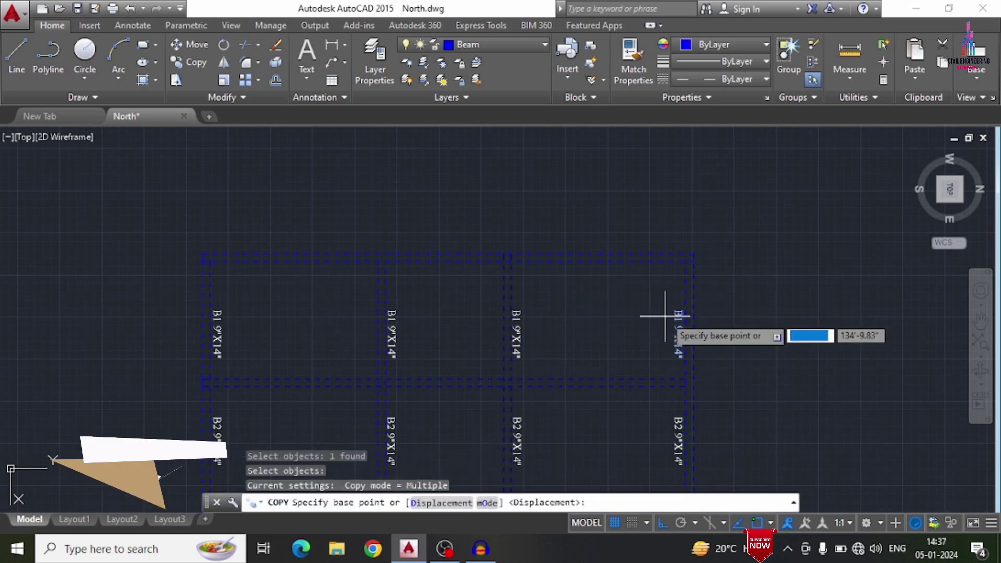
{"action": "left_click", "coordinate": [661, 310]}
{"action": "left_click", "coordinate": [551, 168]}
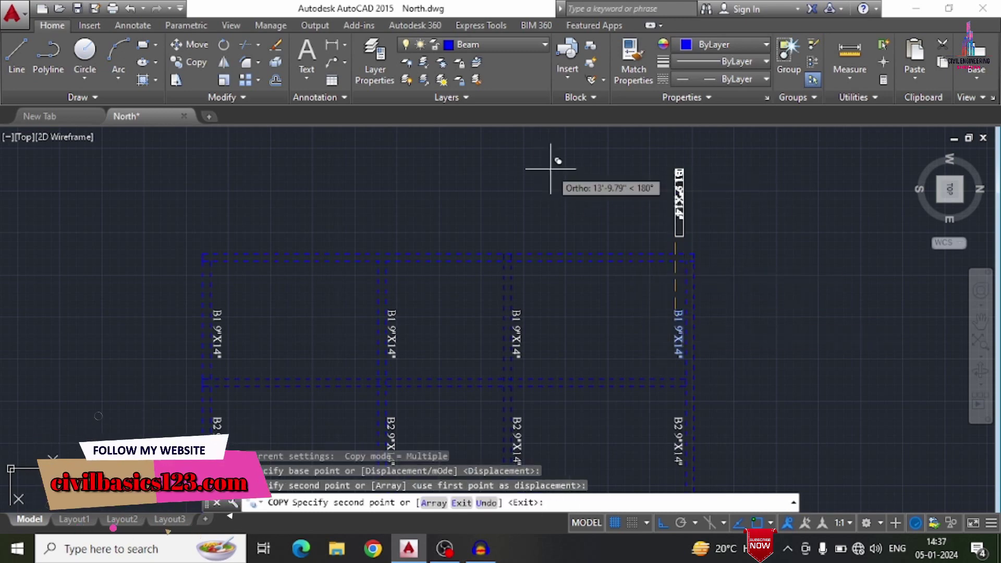
{"action": "key", "text": "Escape"}
Step: Rotate the copied B1 label 270° about its starting corner so it runs parallel to the long north-south beams
{"action": "key", "text": "Return"}
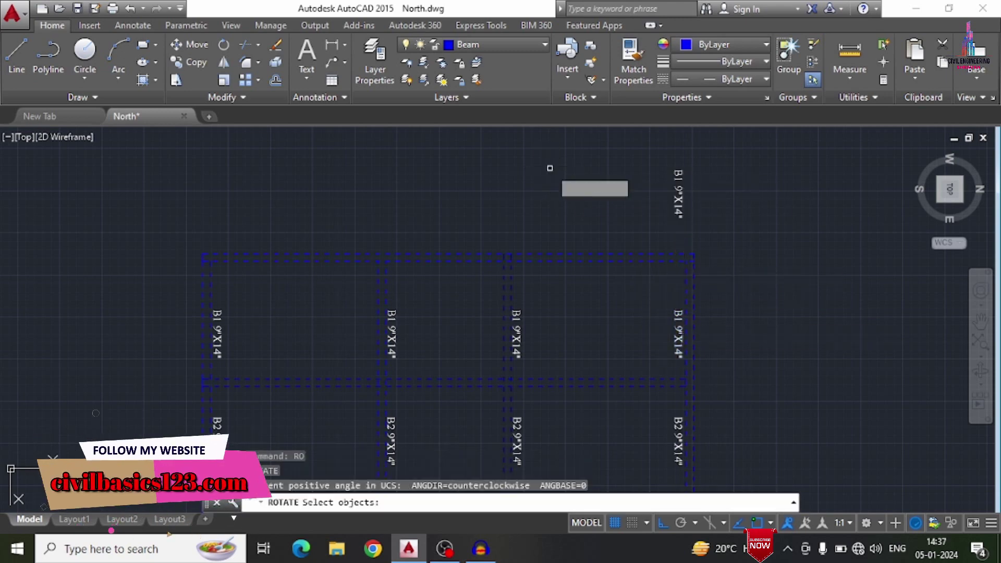
{"action": "left_click", "coordinate": [678, 190]}
{"action": "key", "text": "Return"}
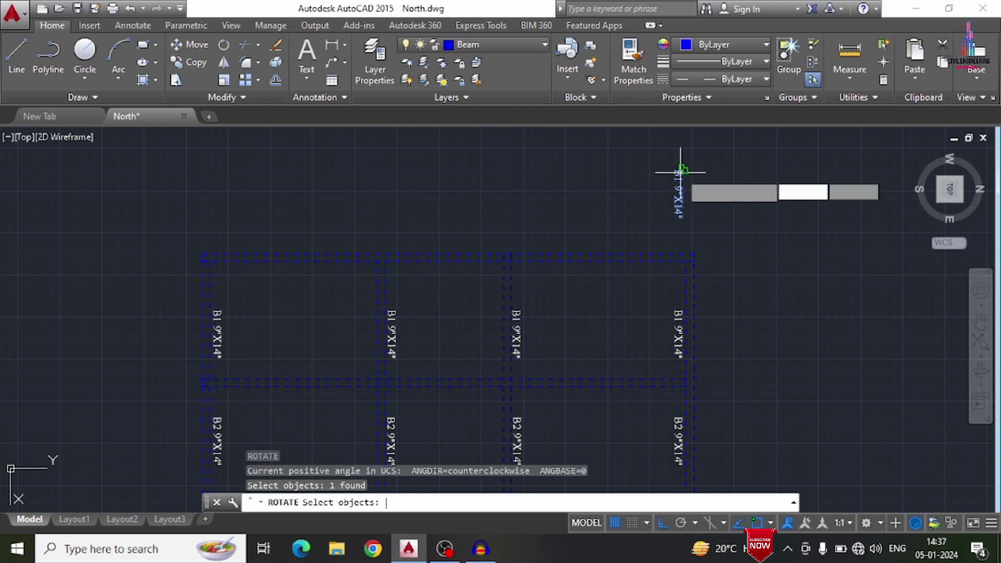
{"action": "left_click", "coordinate": [679, 170]}
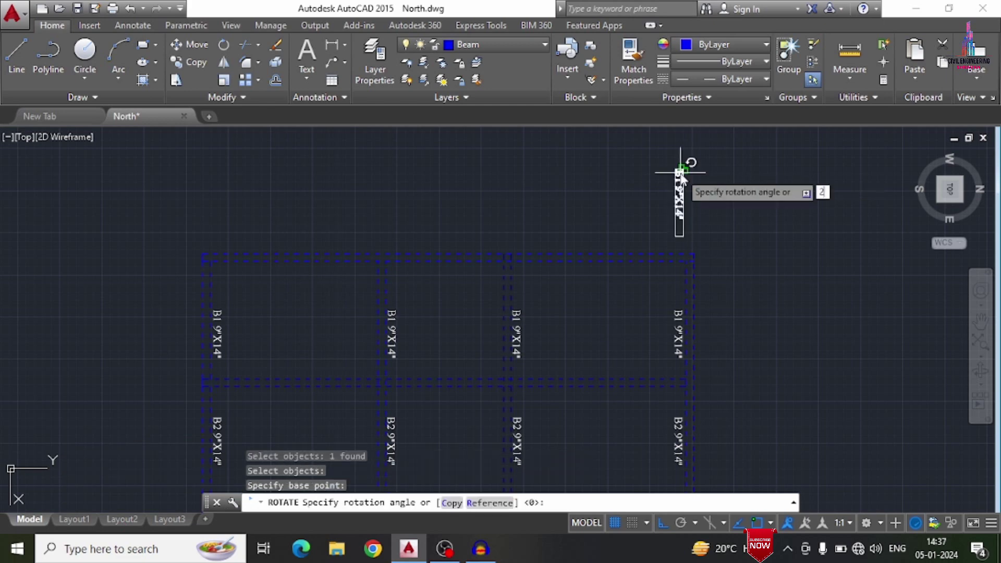
{"action": "key", "text": "Return"}
{"action": "key", "text": "Escape"}
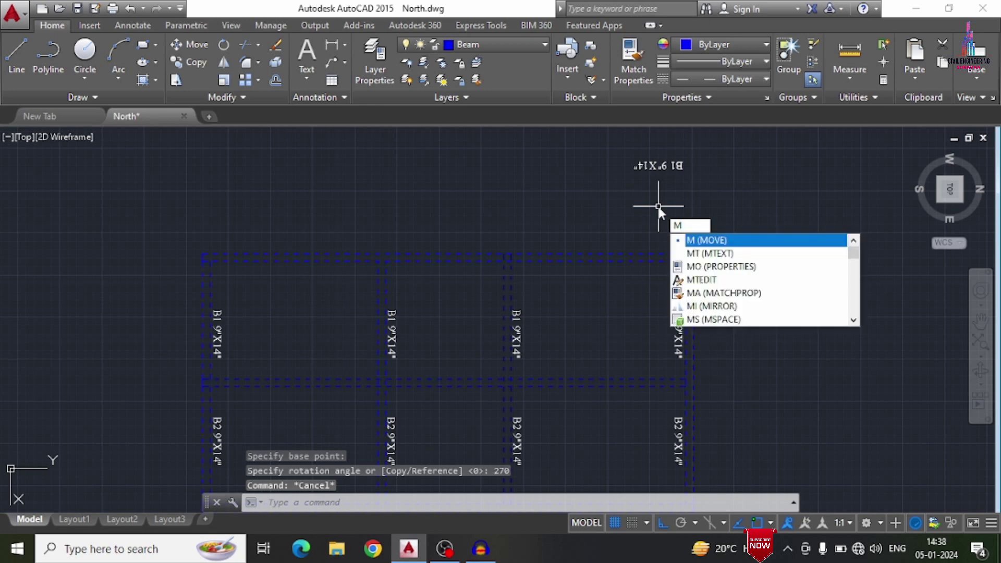
Step: Move the rotated label with Ortho off to just inside the west outer beam of the north bay
{"action": "key", "text": "Return"}
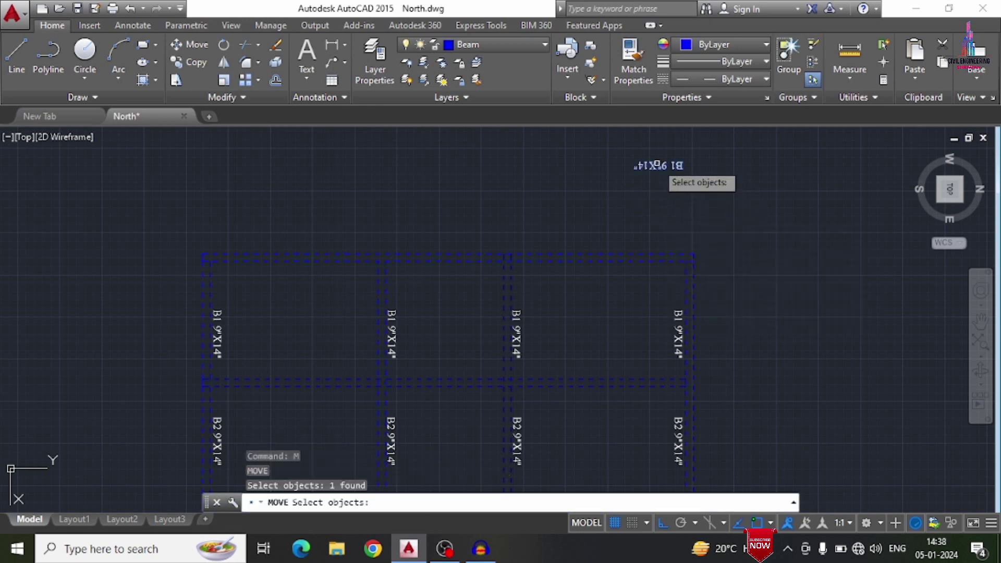
{"action": "key", "text": "Return"}
{"action": "left_click", "coordinate": [661, 165]}
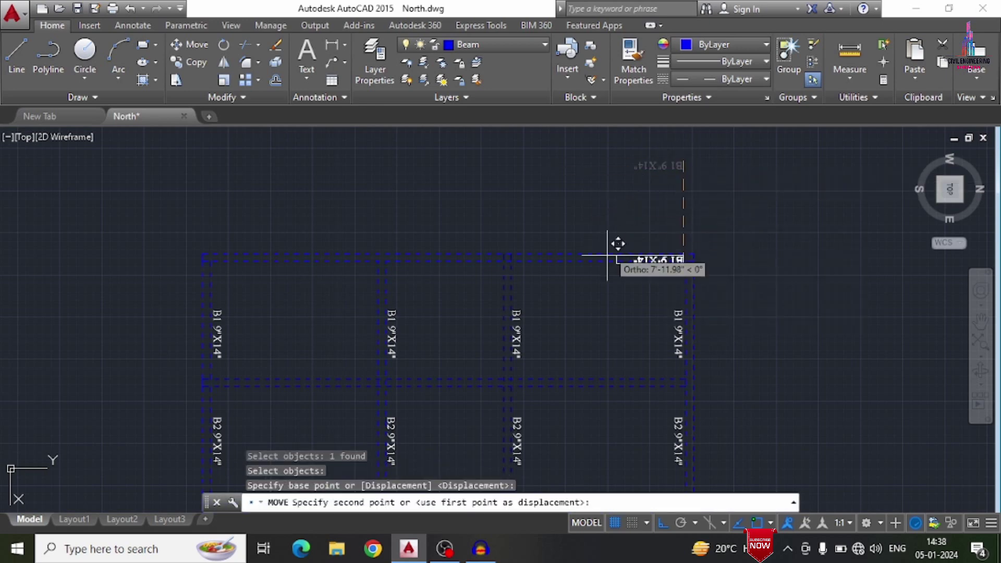
{"action": "key", "text": "F8"}
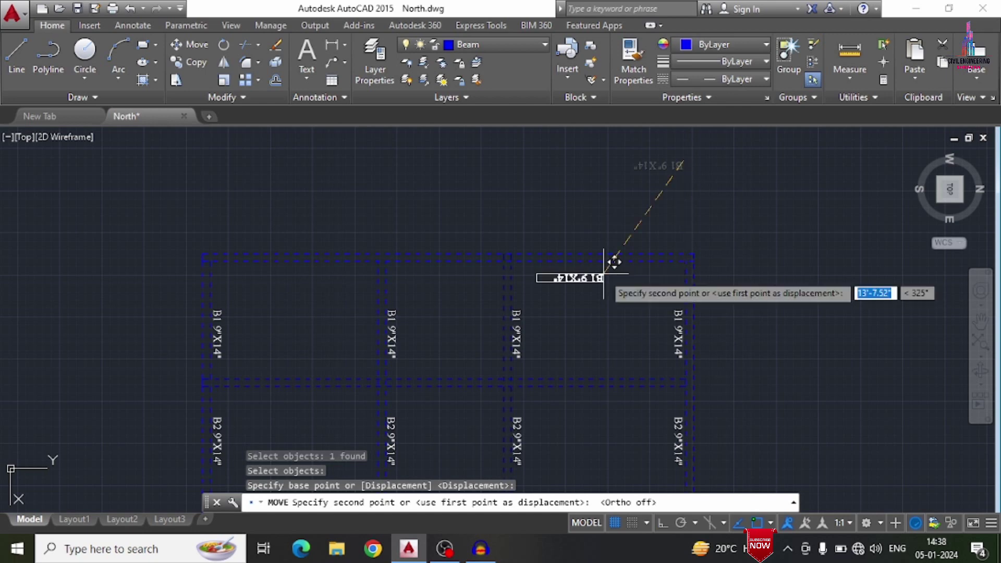
{"action": "scroll", "coordinate": [663, 286], "scroll_direction": "up", "scroll_amount": 5}
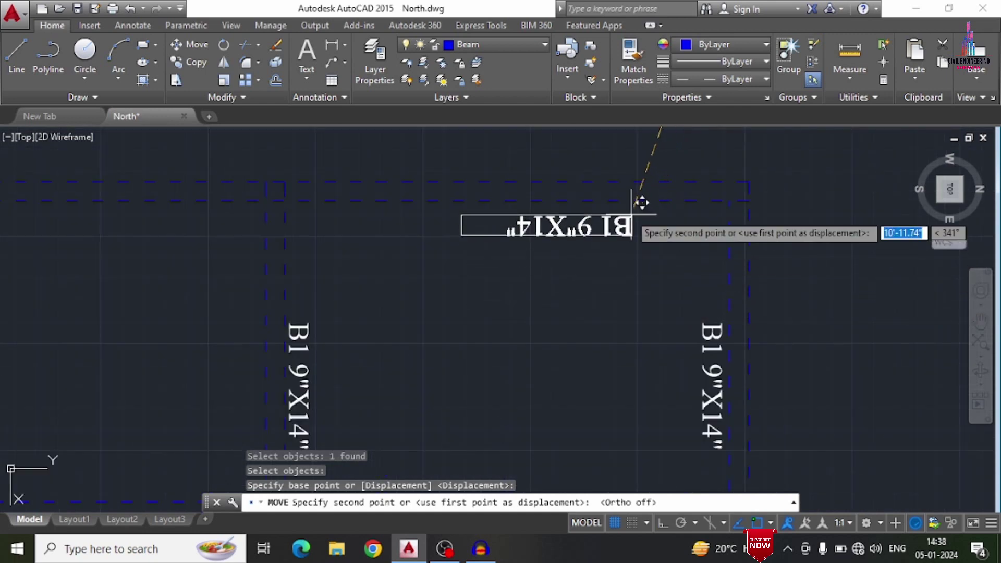
{"action": "left_click", "coordinate": [611, 198]}
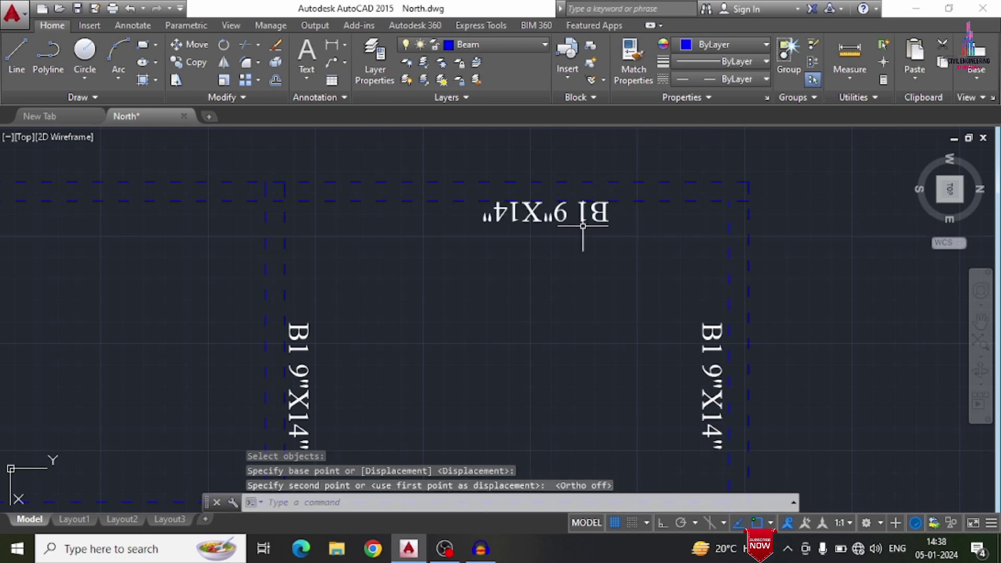
{"action": "key", "text": "Escape"}
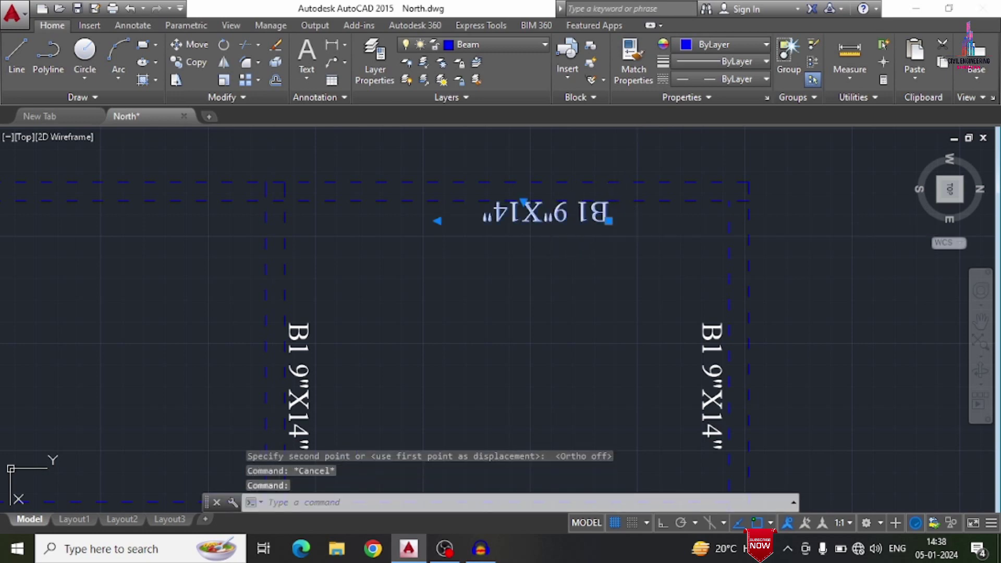
Step: Change the text of the moved label to B3 9"X14"
{"action": "double_click", "coordinate": [582, 209]}
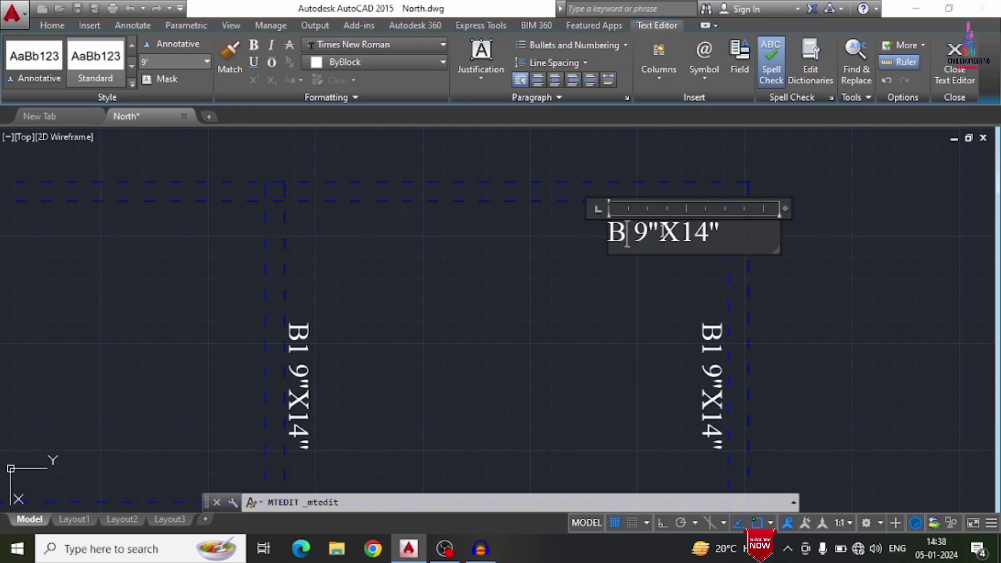
{"action": "type", "text": "3"}
{"action": "left_click", "coordinate": [848, 238]}
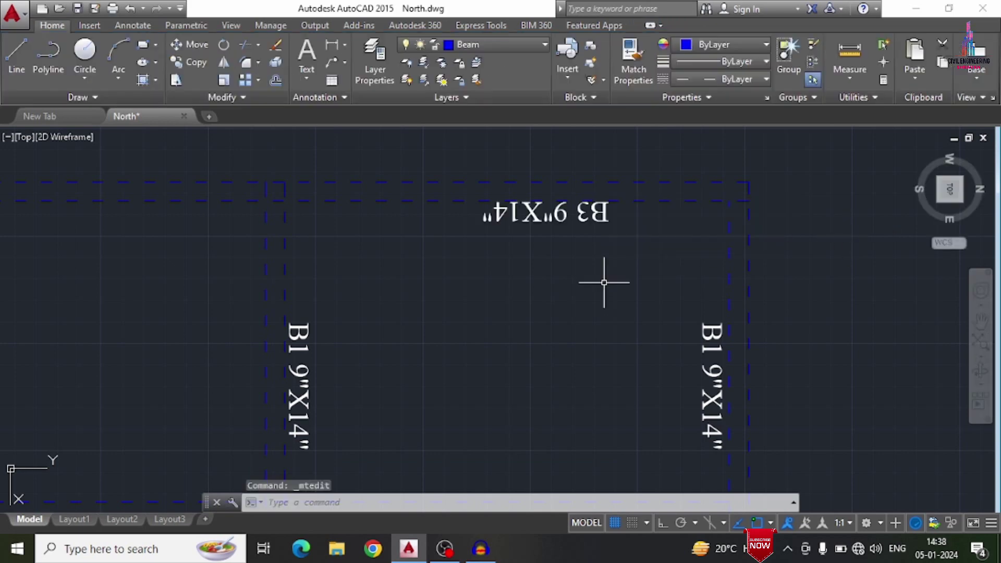
Step: Copy the B3 label straight east with Ortho on, placing it beside the central and east north-south beams of the north bay
{"action": "scroll", "coordinate": [603, 282], "scroll_direction": "down", "scroll_amount": 4}
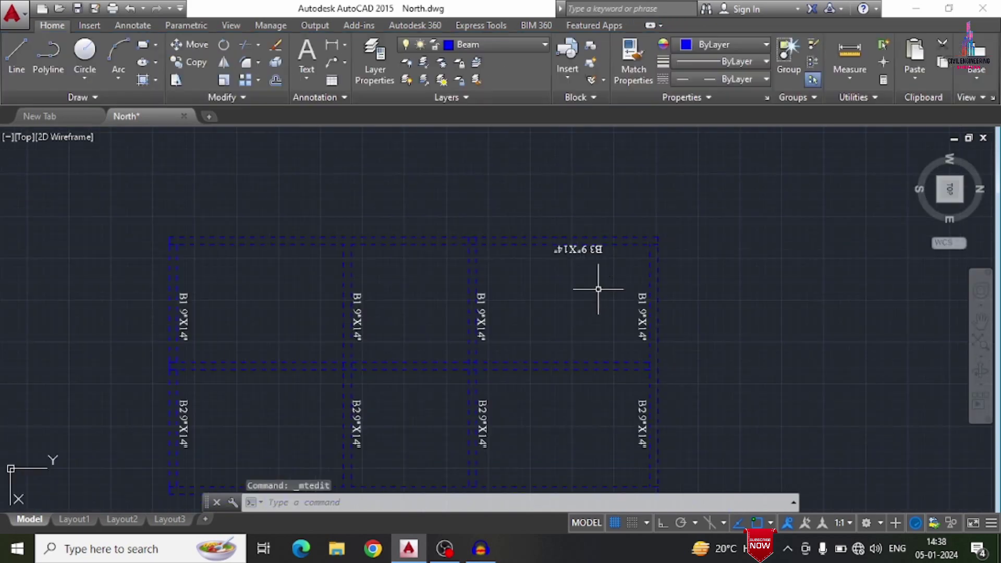
{"action": "key", "text": "Return"}
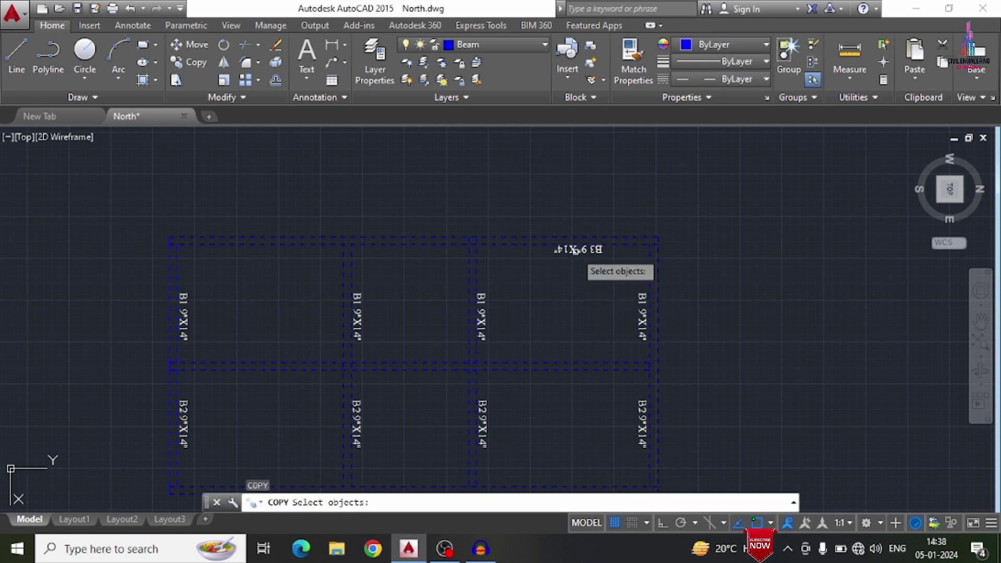
{"action": "left_click", "coordinate": [574, 249]}
{"action": "key", "text": "Return"}
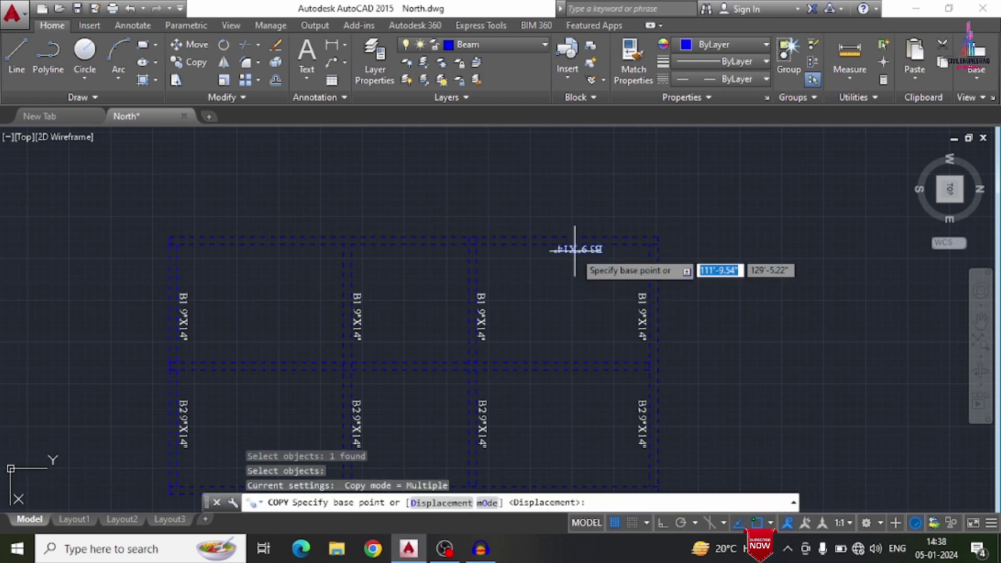
{"action": "left_click", "coordinate": [574, 249]}
{"action": "scroll", "coordinate": [565, 339], "scroll_direction": "up", "scroll_amount": 4}
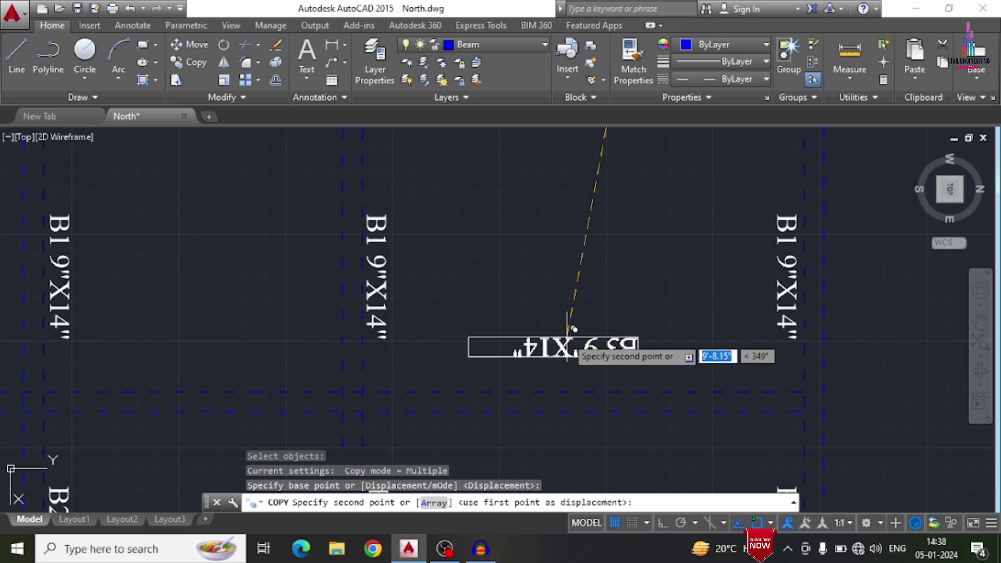
{"action": "key", "text": "F8"}
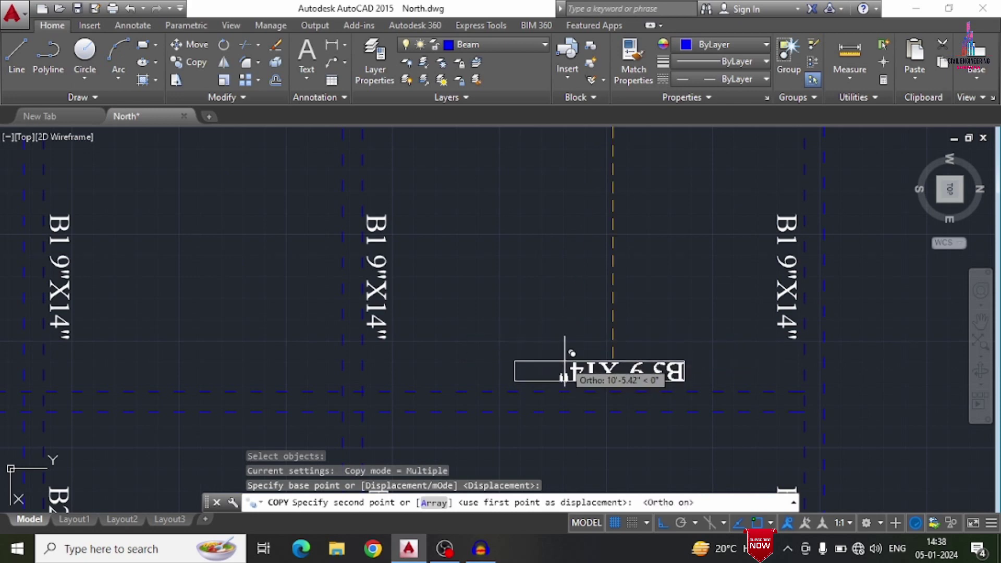
{"action": "left_click", "coordinate": [561, 365]}
{"action": "scroll", "coordinate": [549, 253], "scroll_direction": "down", "scroll_amount": 5}
{"action": "scroll", "coordinate": [556, 244], "scroll_direction": "up", "scroll_amount": 6}
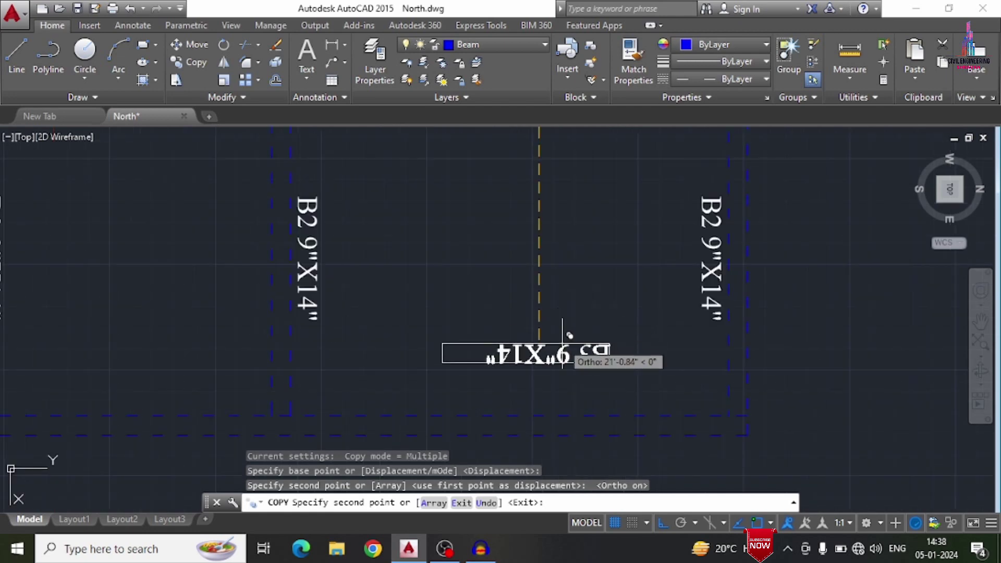
{"action": "left_click", "coordinate": [566, 373]}
Step: Copy the B3 label straight south along the west outer beam into the middle bay and change the copy's text to B4 9"X14"
{"action": "scroll", "coordinate": [552, 339], "scroll_direction": "down", "scroll_amount": 5}
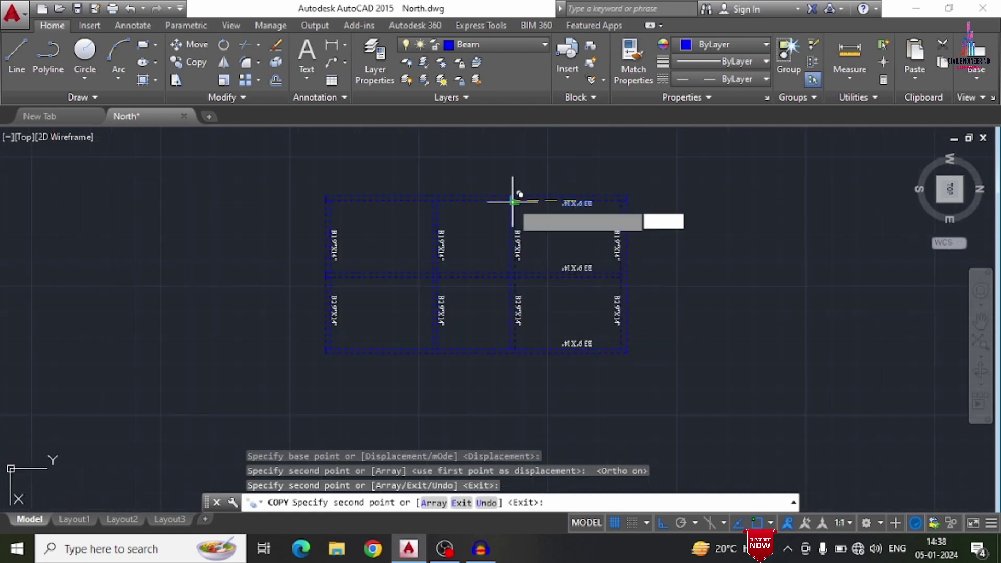
{"action": "scroll", "coordinate": [469, 198], "scroll_direction": "up", "scroll_amount": 6}
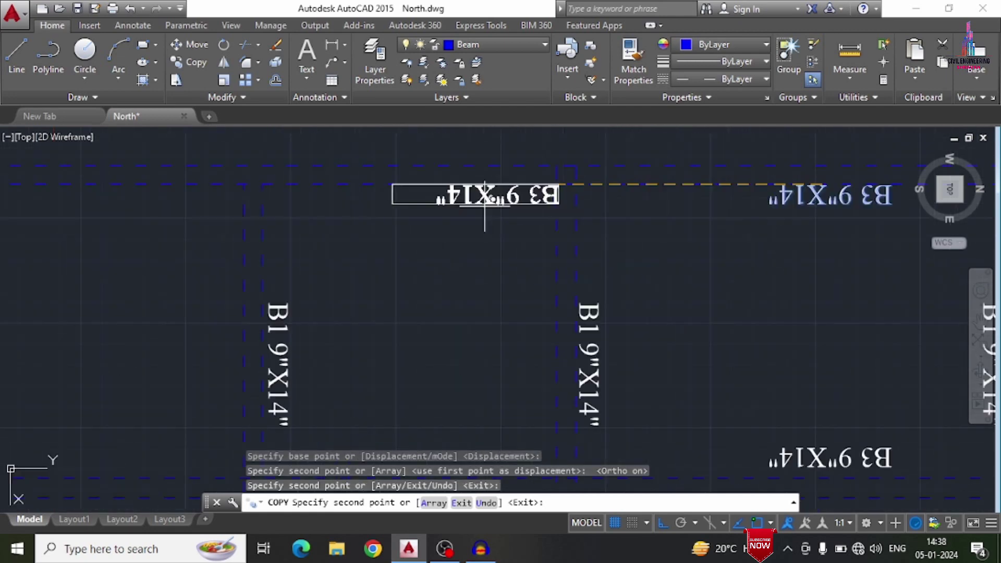
{"action": "left_click", "coordinate": [415, 206]}
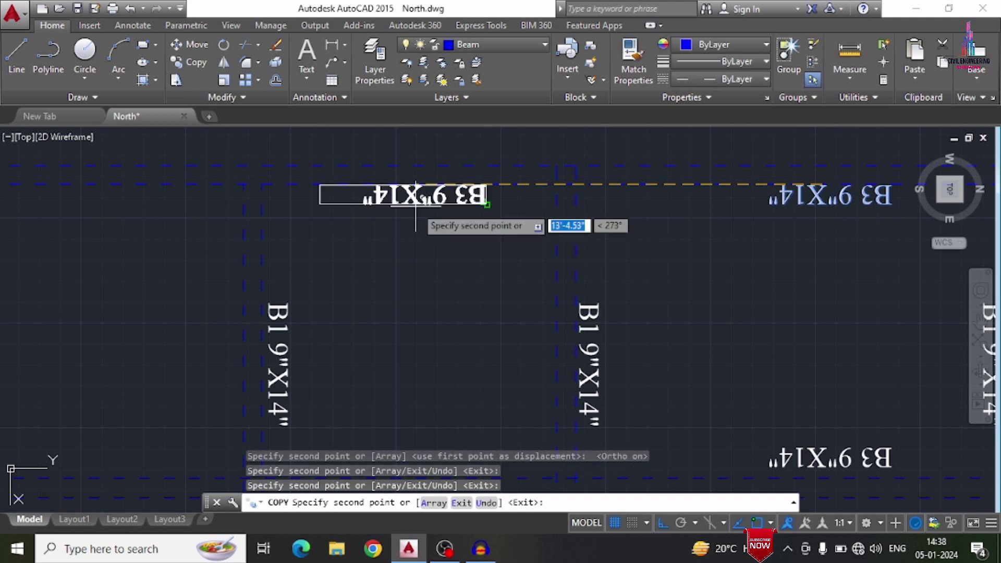
{"action": "key", "text": "Escape"}
{"action": "type", "text": "CO"}
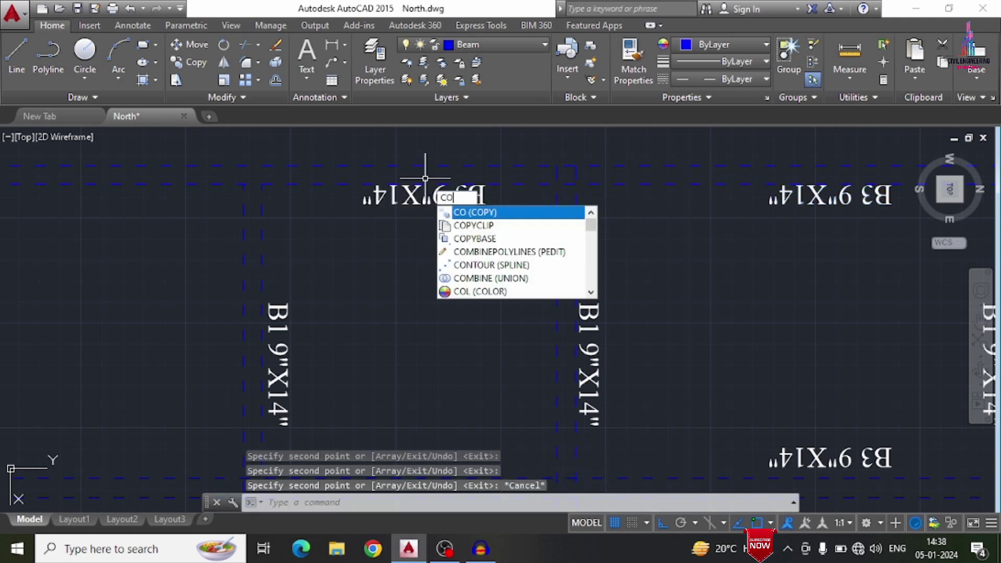
{"action": "key", "text": "Escape"}
{"action": "double_click", "coordinate": [464, 197]}
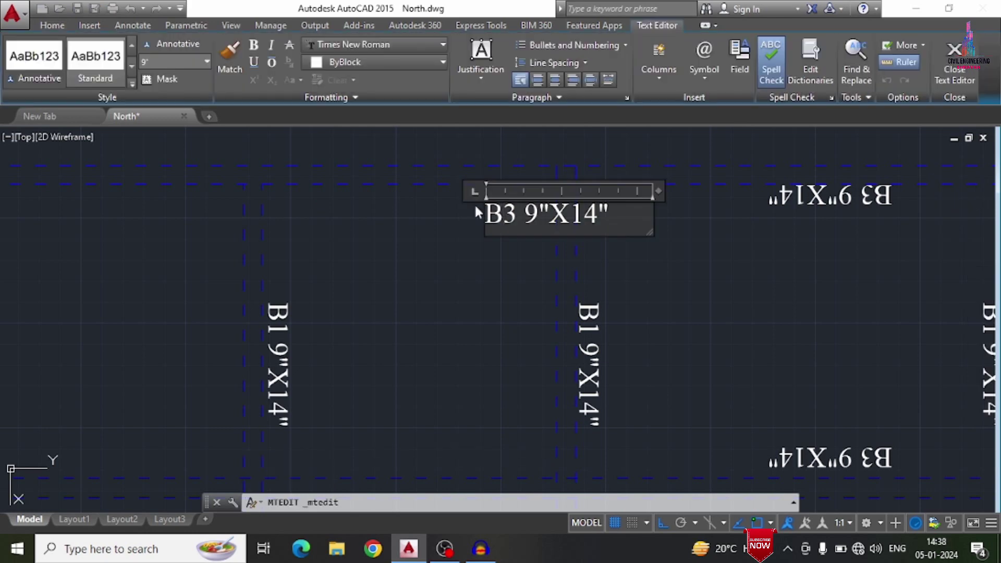
{"action": "key", "text": "Delete"}
{"action": "type", "text": "4"}
{"action": "left_click", "coordinate": [433, 259]}
Step: Copy the B4 label straight east to the central and east north-south beams of the middle bay
{"action": "type", "text": "CO"}
{"action": "key", "text": "Return"}
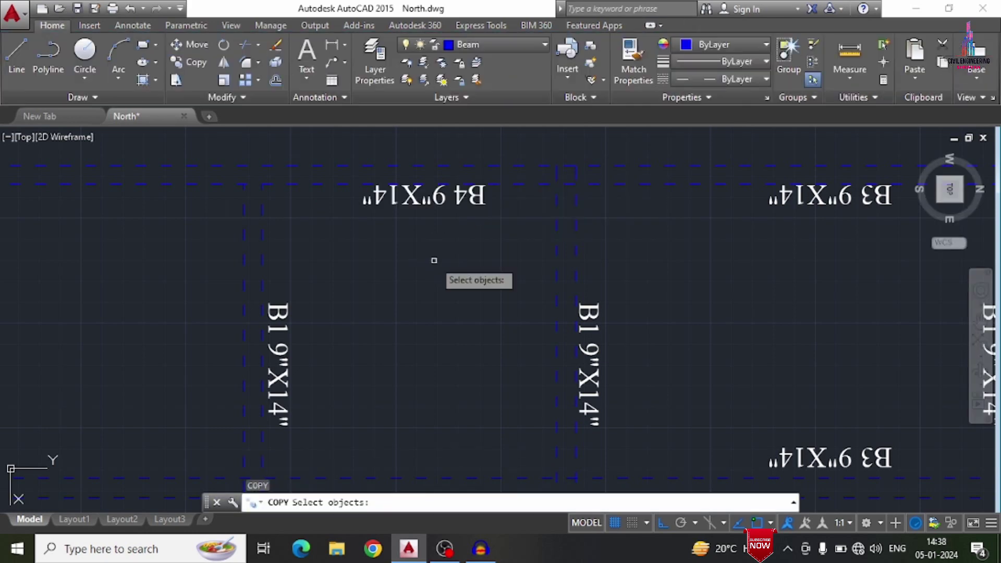
{"action": "left_click", "coordinate": [421, 197]}
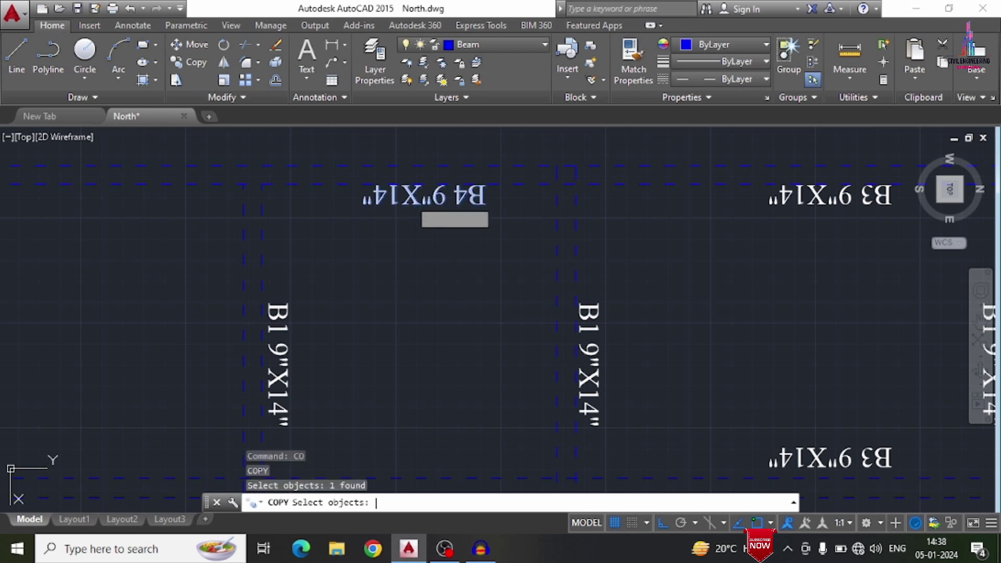
{"action": "key", "text": "Return"}
{"action": "left_click", "coordinate": [420, 218]}
{"action": "scroll", "coordinate": [383, 157], "scroll_direction": "down", "scroll_amount": 2}
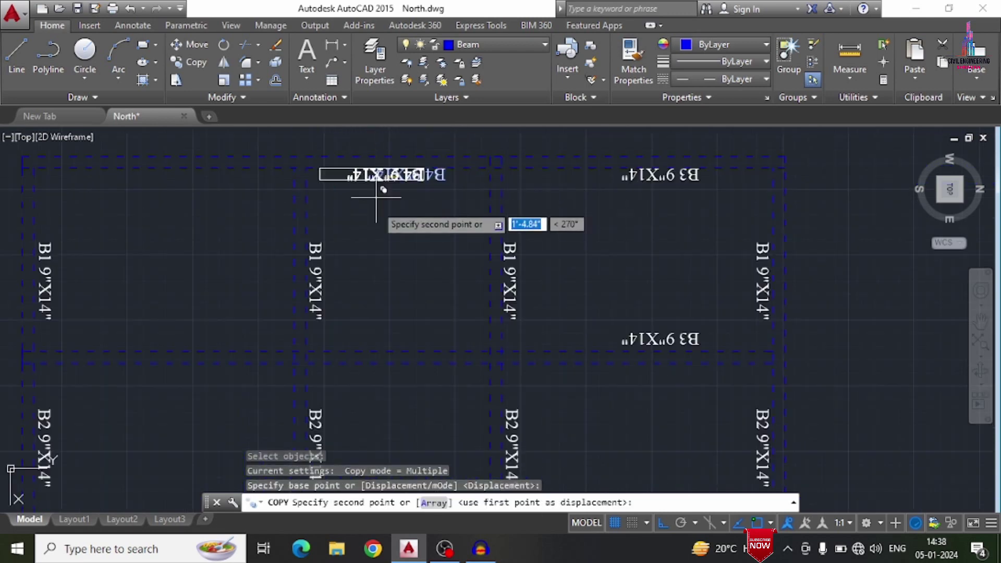
{"action": "scroll", "coordinate": [375, 197], "scroll_direction": "up", "scroll_amount": 2}
{"action": "left_click", "coordinate": [384, 385]}
{"action": "scroll", "coordinate": [384, 365], "scroll_direction": "down", "scroll_amount": 2}
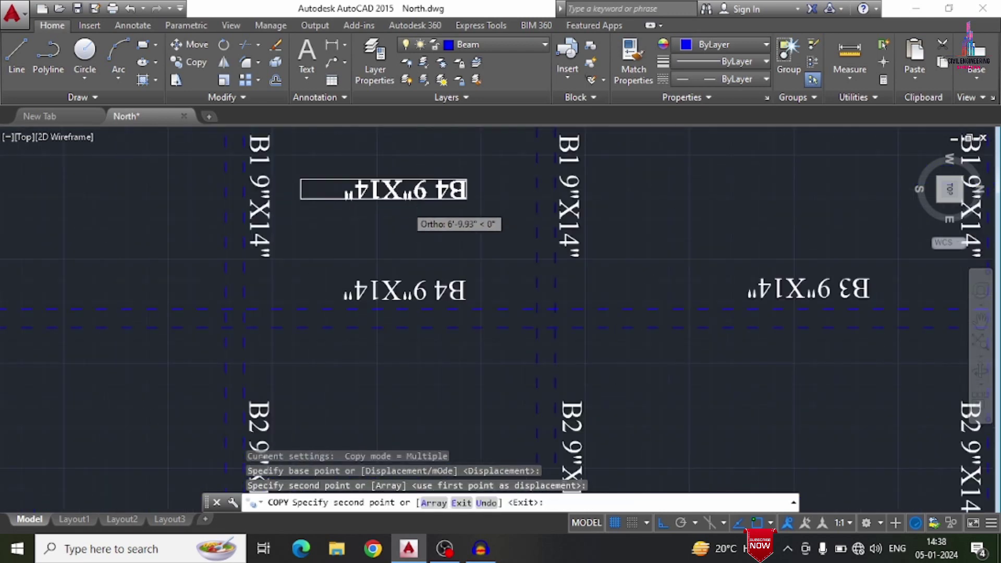
{"action": "scroll", "coordinate": [406, 204], "scroll_direction": "down", "scroll_amount": 2}
{"action": "scroll", "coordinate": [388, 269], "scroll_direction": "up", "scroll_amount": 2}
{"action": "left_click", "coordinate": [403, 270]}
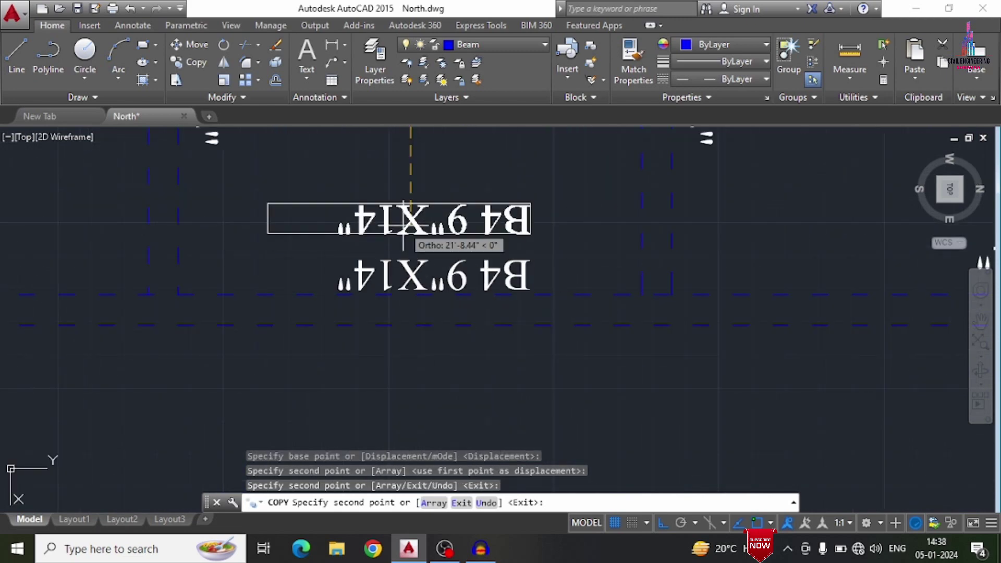
Step: Copy the B4 label straight south along the west outer beam into the south bay and change the copy's text to B5 9"X14"
{"action": "scroll", "coordinate": [404, 225], "scroll_direction": "down", "scroll_amount": 3}
{"action": "scroll", "coordinate": [322, 161], "scroll_direction": "up", "scroll_amount": 1}
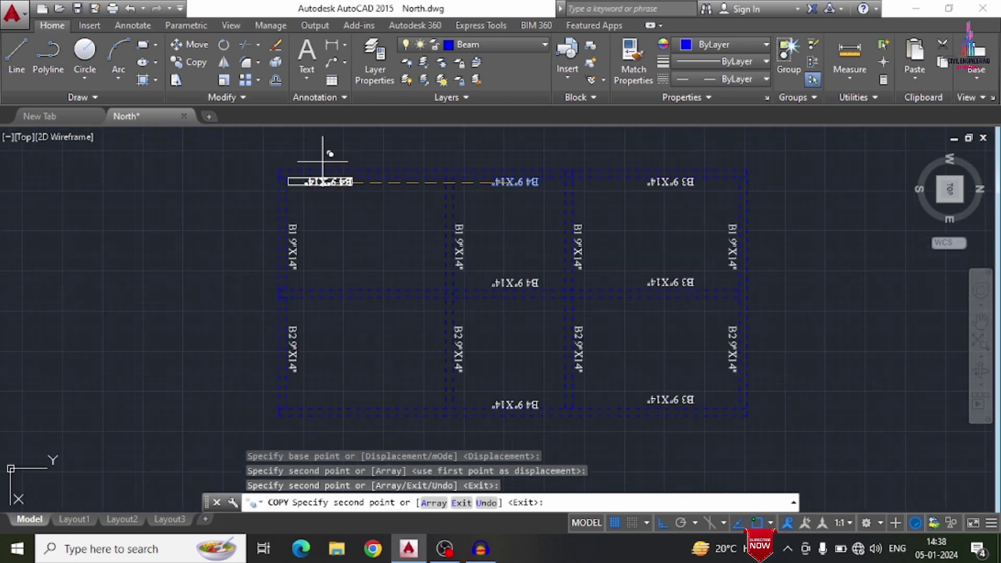
{"action": "scroll", "coordinate": [385, 198], "scroll_direction": "up", "scroll_amount": 3}
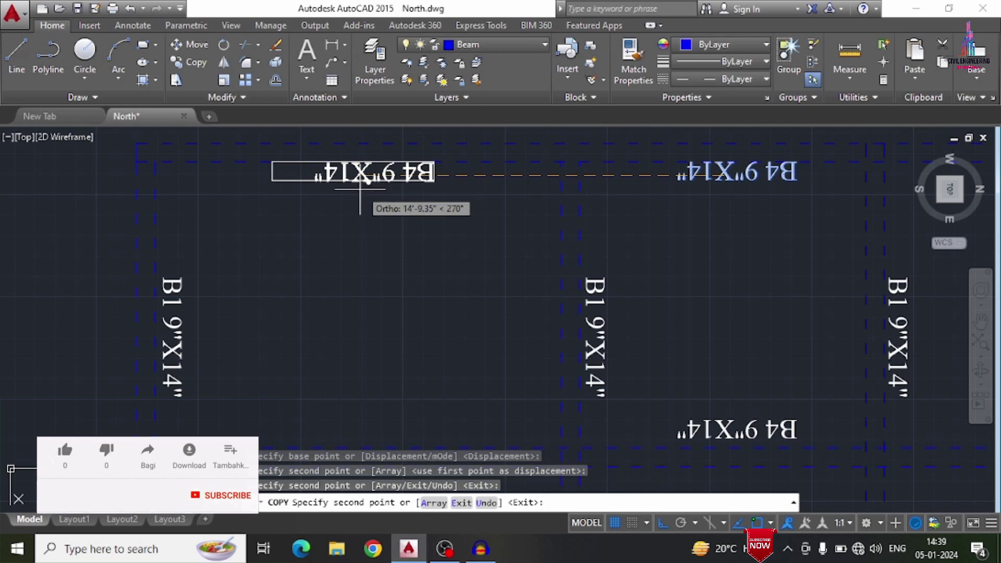
{"action": "key", "text": "Escape"}
{"action": "double_click", "coordinate": [411, 172]}
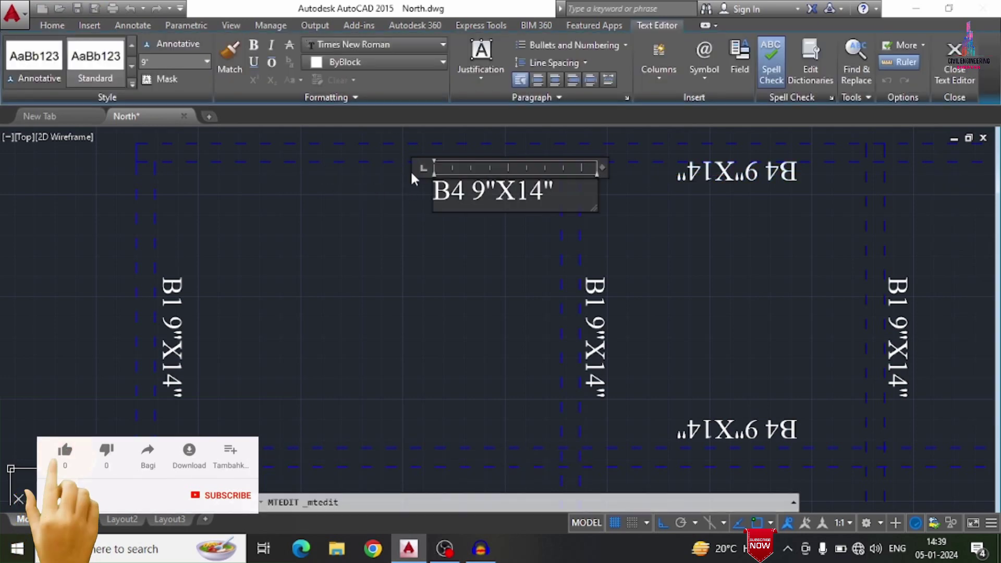
{"action": "key", "text": "Delete"}
{"action": "type", "text": "5"}
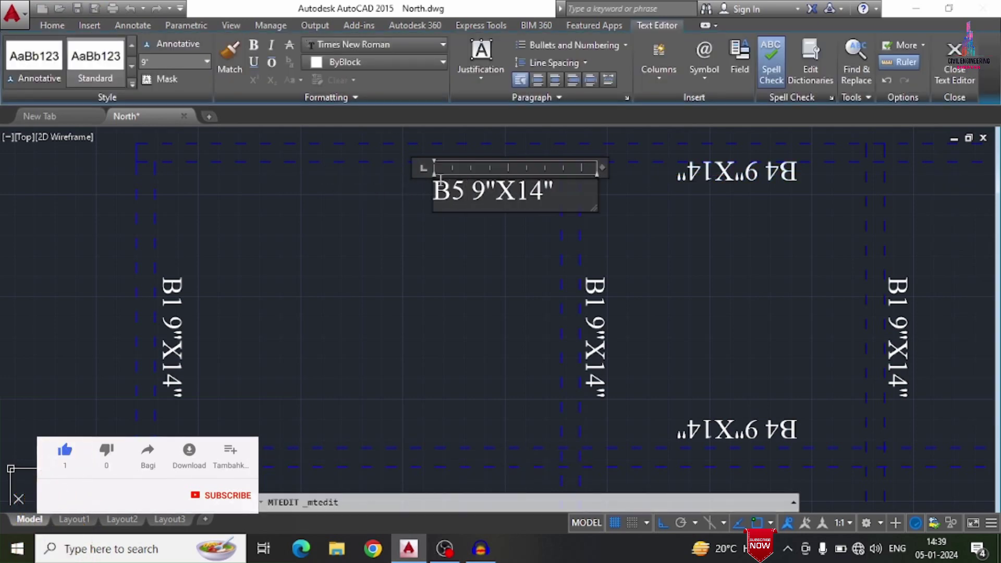
{"action": "left_click", "coordinate": [377, 292]}
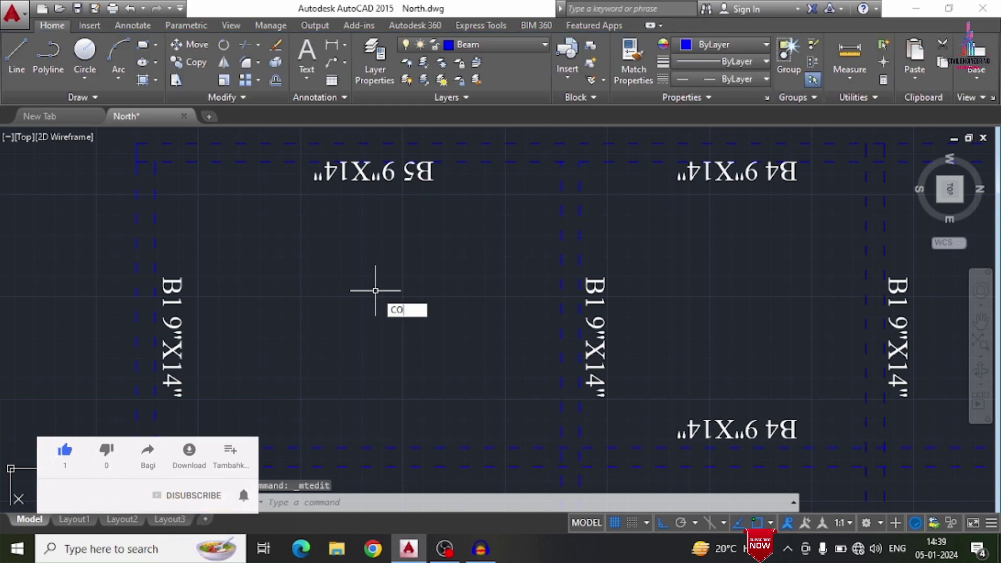
Step: Copy the B5 label straight east to the central and east north-south beams of the south bay
{"action": "type", "text": "CO"}
{"action": "key", "text": "Return"}
{"action": "left_click", "coordinate": [328, 169]}
{"action": "key", "text": "Return"}
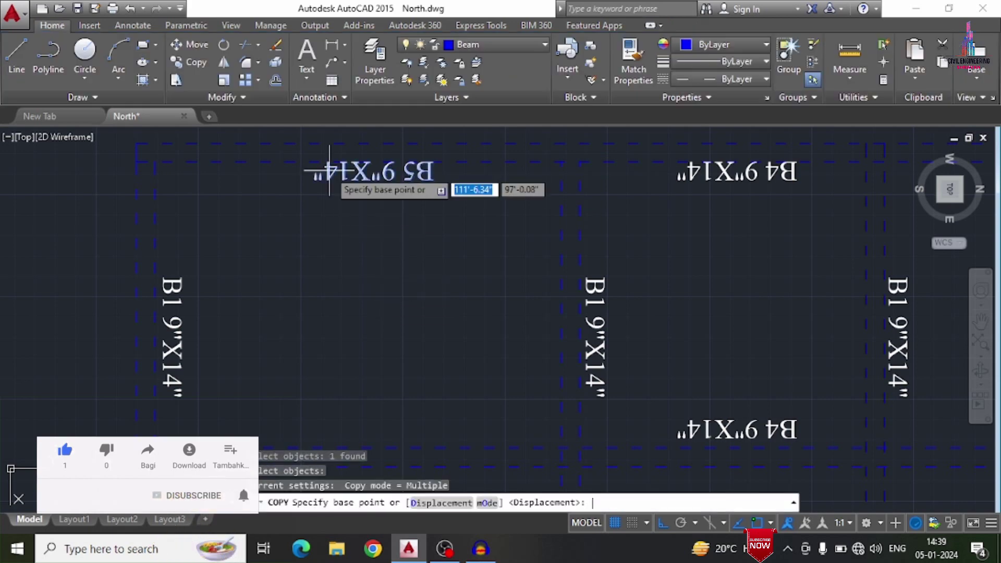
{"action": "left_click", "coordinate": [328, 170]}
{"action": "scroll", "coordinate": [329, 156], "scroll_direction": "down", "scroll_amount": 4}
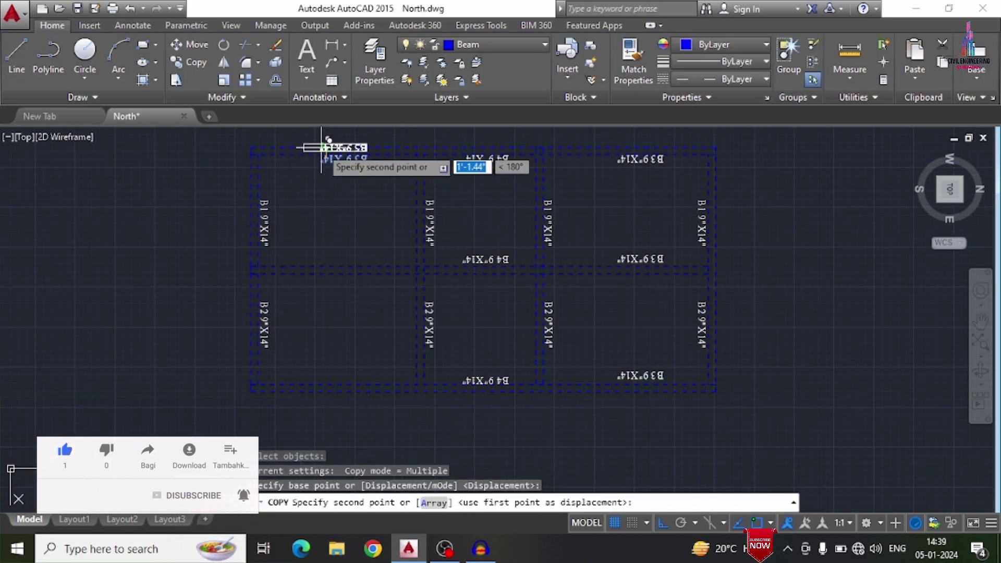
{"action": "scroll", "coordinate": [337, 263], "scroll_direction": "up", "scroll_amount": 2}
{"action": "left_click", "coordinate": [333, 261]}
{"action": "scroll", "coordinate": [329, 218], "scroll_direction": "down", "scroll_amount": 2}
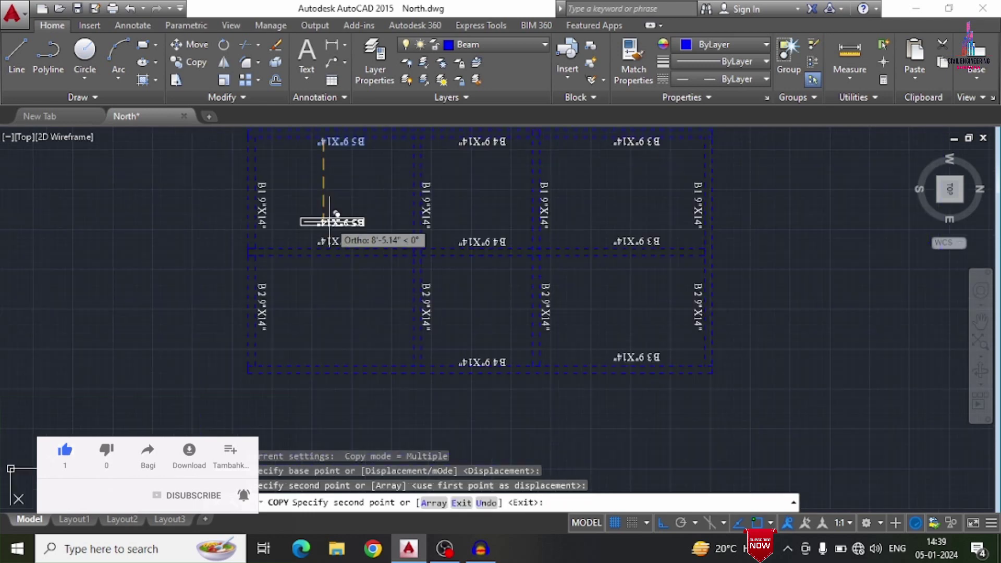
{"action": "scroll", "coordinate": [469, 161], "scroll_direction": "up", "scroll_amount": 4}
{"action": "scroll", "coordinate": [588, 197], "scroll_direction": "down", "scroll_amount": 2}
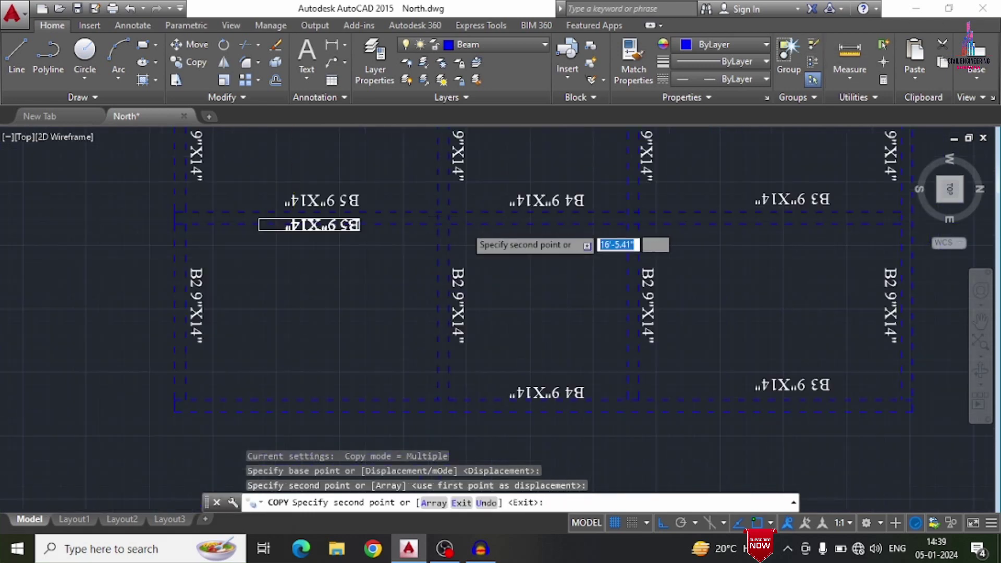
{"action": "scroll", "coordinate": [466, 229], "scroll_direction": "down", "scroll_amount": 2}
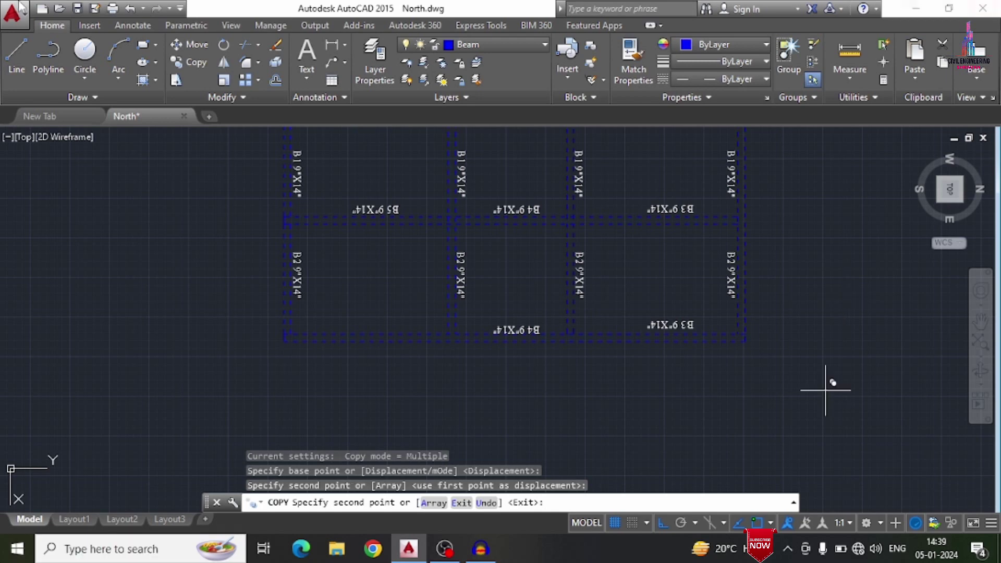
{"action": "scroll", "coordinate": [301, 328], "scroll_direction": "up", "scroll_amount": 5}
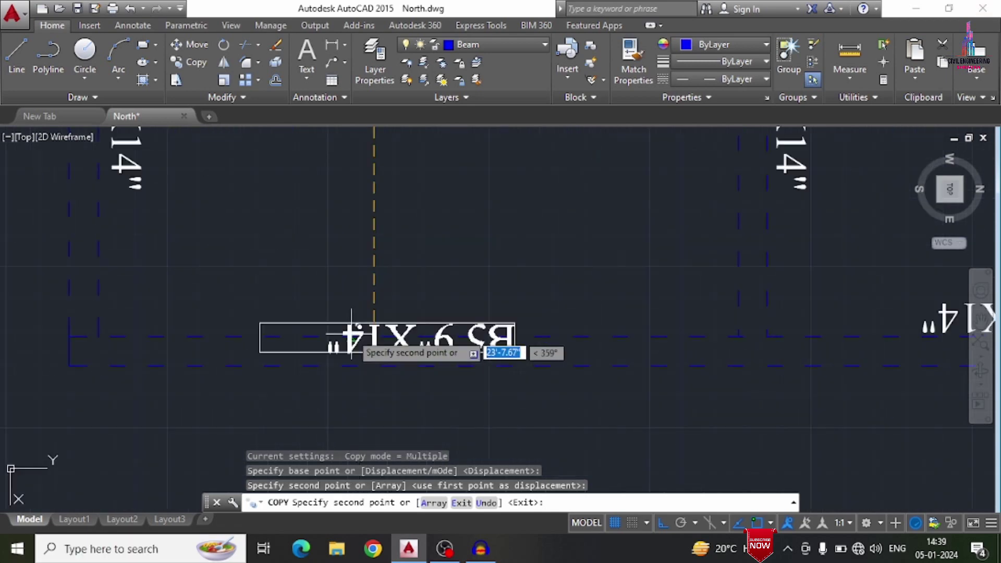
{"action": "left_click", "coordinate": [342, 312]}
{"action": "key", "text": "Escape"}
Step: Move the whole labelled beam layout closer to the floor plan's east side, using its southwest corner as base point
{"action": "scroll", "coordinate": [365, 329], "scroll_direction": "down", "scroll_amount": 9}
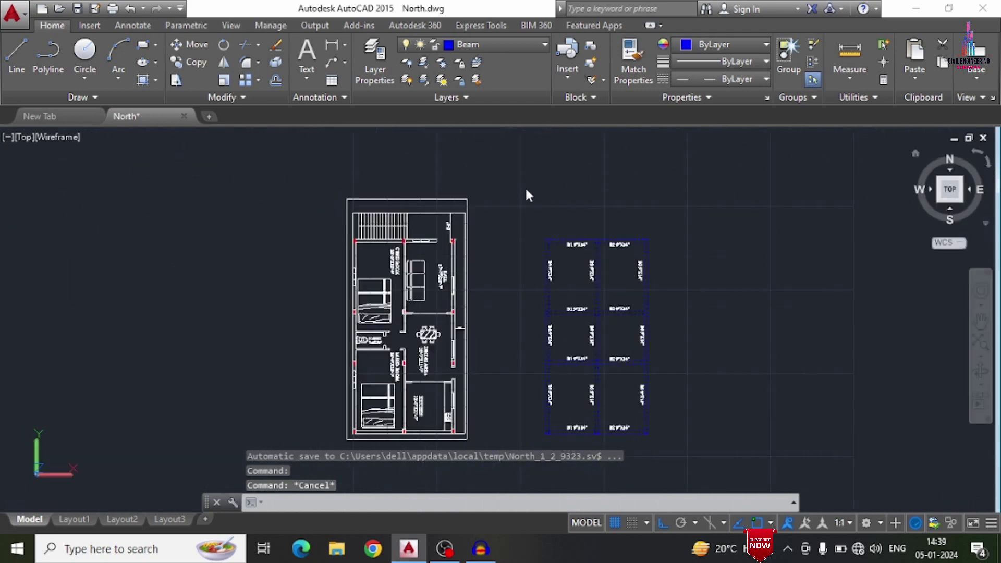
{"action": "scroll", "coordinate": [599, 355], "scroll_direction": "up", "scroll_amount": 2}
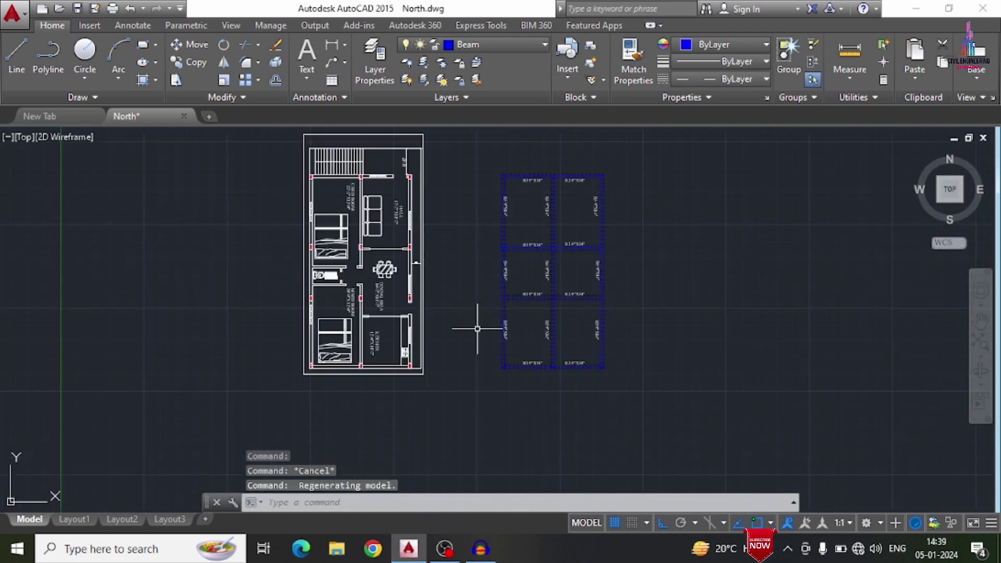
{"action": "type", "text": "o"}
{"action": "key", "text": "Return"}
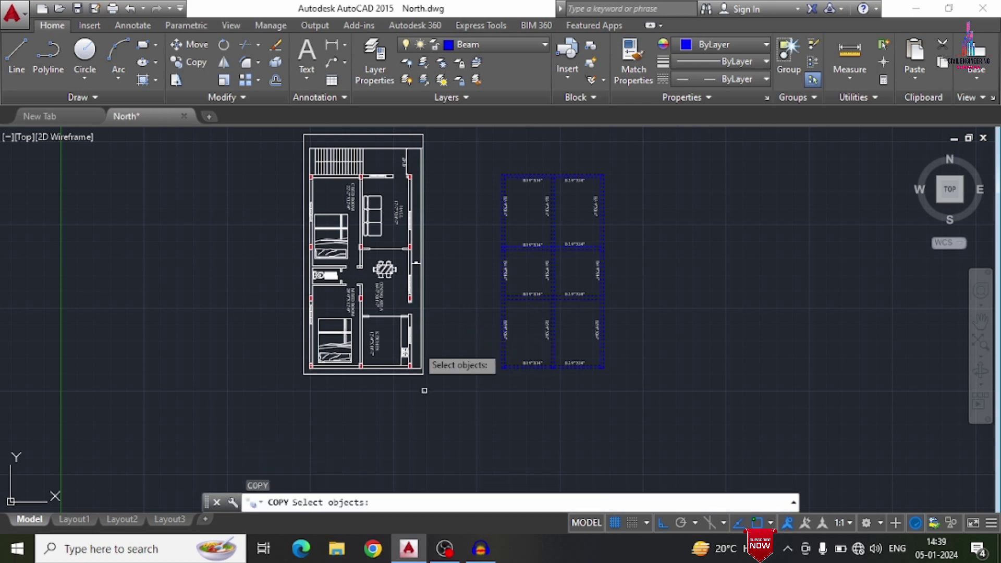
{"action": "mouse_move", "coordinate": [464, 162]}
{"action": "left_mouse_down"}
{"action": "mouse_move", "coordinate": [651, 173]}
{"action": "mouse_move", "coordinate": [694, 282]}
{"action": "mouse_move", "coordinate": [605, 434]}
{"action": "mouse_move", "coordinate": [464, 455]}
{"action": "left_mouse_up"}
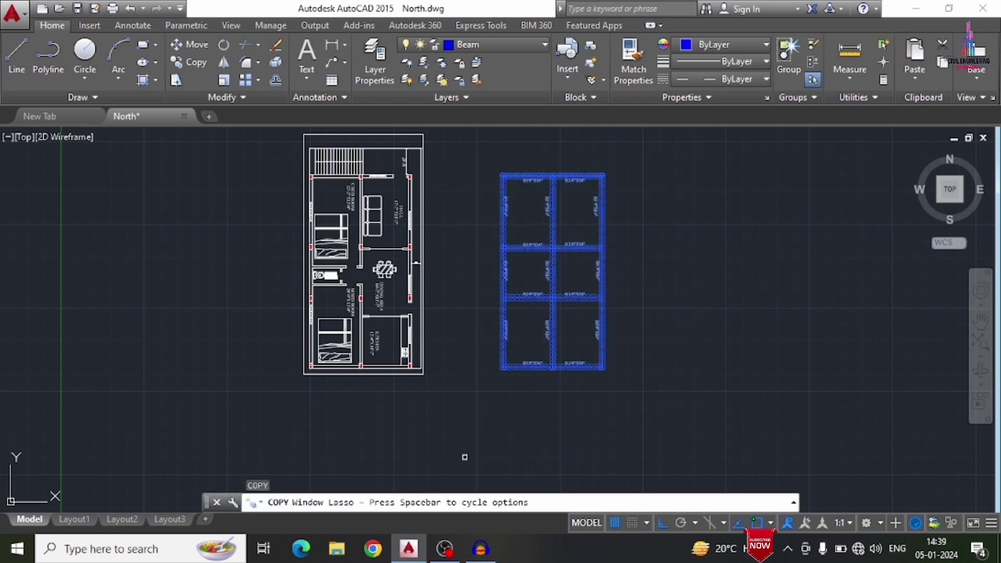
{"action": "key", "text": "Return"}
{"action": "scroll", "coordinate": [488, 365], "scroll_direction": "up", "scroll_amount": 5}
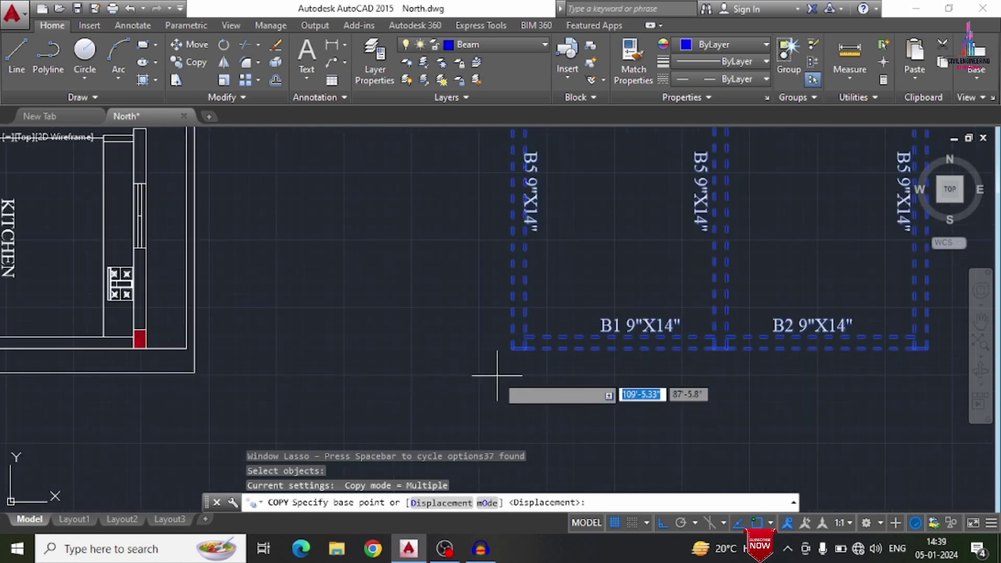
{"action": "left_click", "coordinate": [511, 347]}
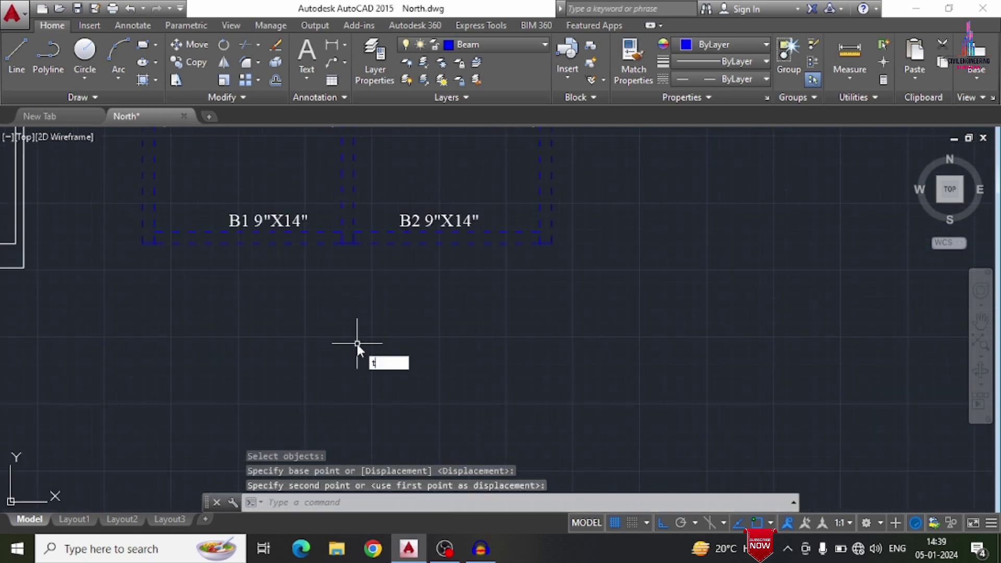
Step: Add the multiline text BEAM LAYOUT as a title just below the beam layout
{"action": "key", "text": "Return"}
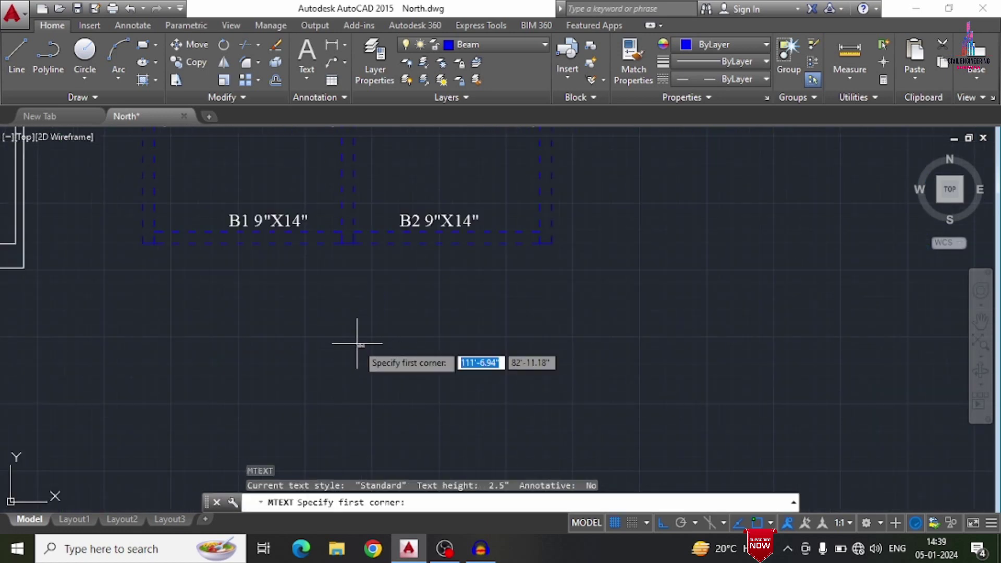
{"action": "middle_click_drag", "start_coordinate": [595, 246], "coordinate": [418, 201]}
{"action": "scroll", "coordinate": [412, 255], "scroll_direction": "down", "scroll_amount": 6}
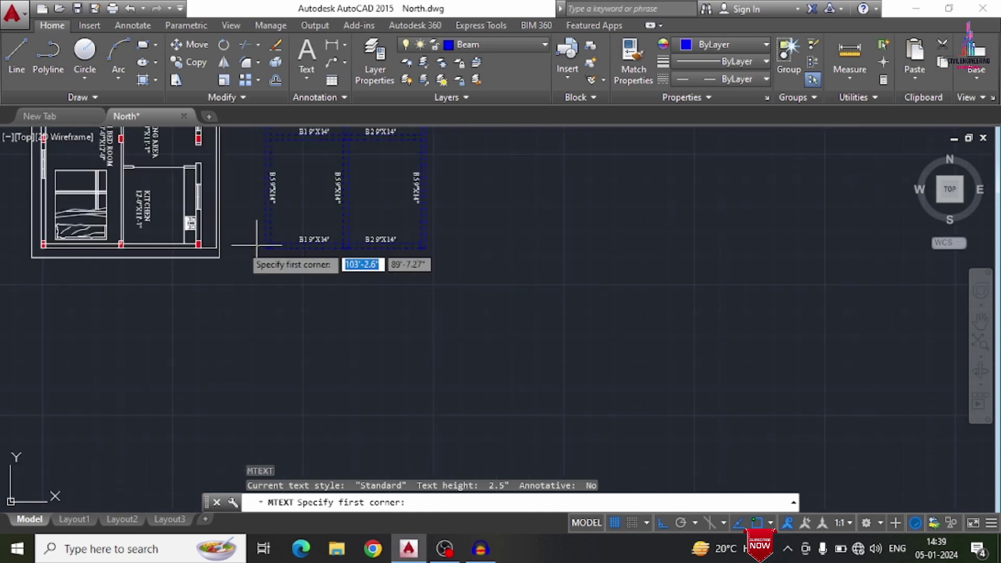
{"action": "scroll", "coordinate": [291, 268], "scroll_direction": "up", "scroll_amount": 2}
{"action": "left_click", "coordinate": [265, 243]}
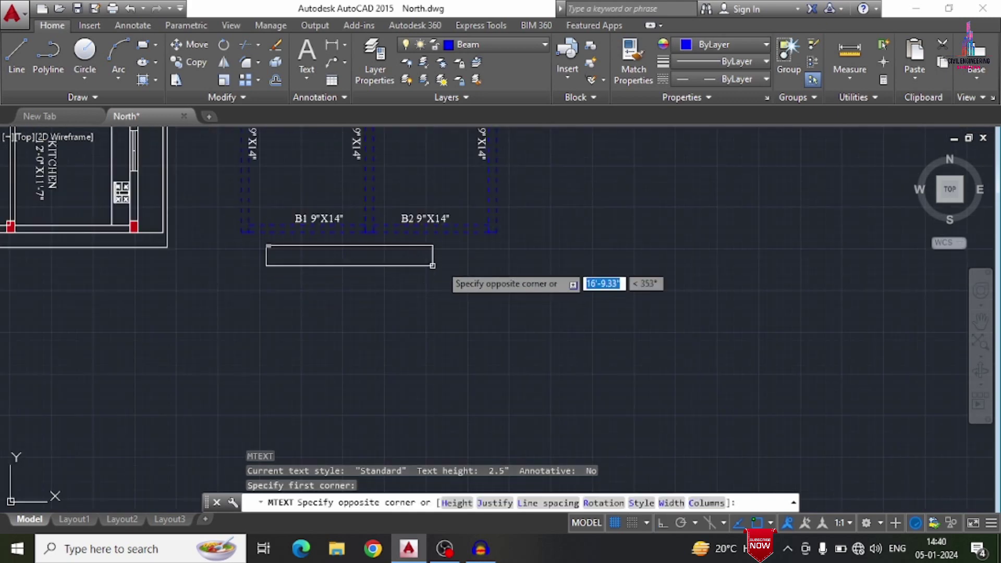
{"action": "left_click", "coordinate": [469, 270]}
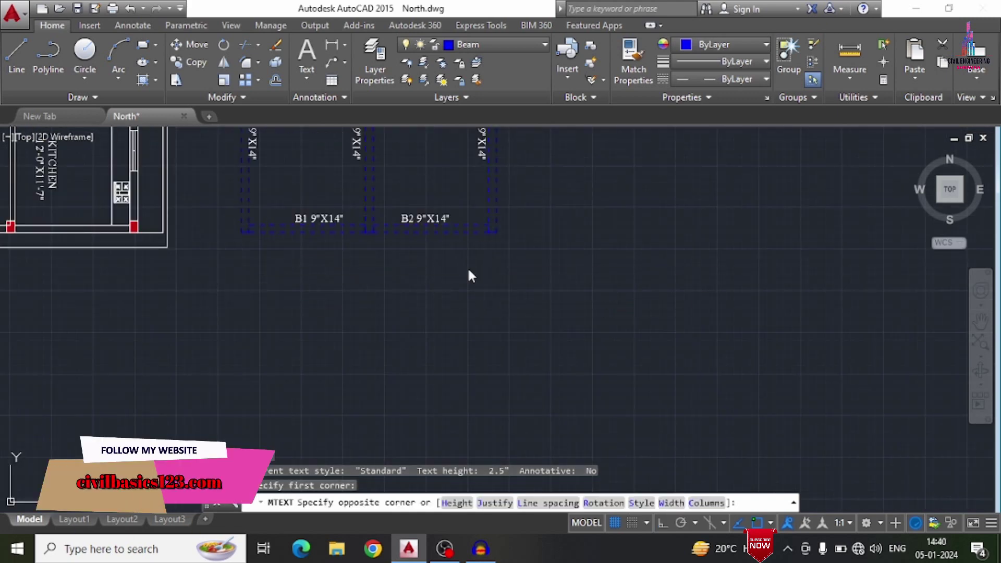
{"action": "type", "text": "BEAM LAYOUT"}
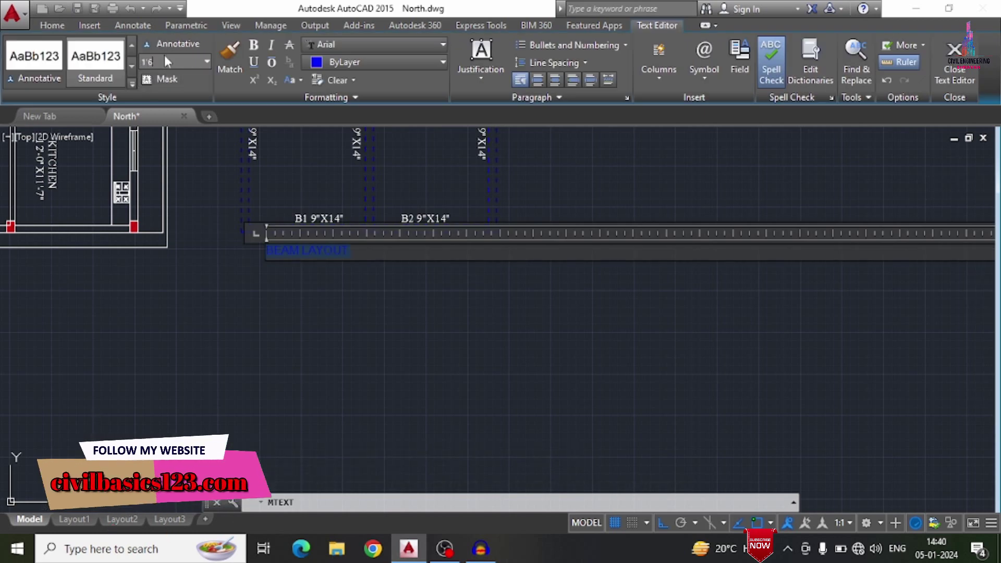
Step: Format the BEAM LAYOUT title with 1'-6" text height, Times New Roman font and ByBlock colour
{"action": "left_click", "coordinate": [164, 58]}
{"action": "type", "text": "1'6"}
{"action": "key", "text": "Return"}
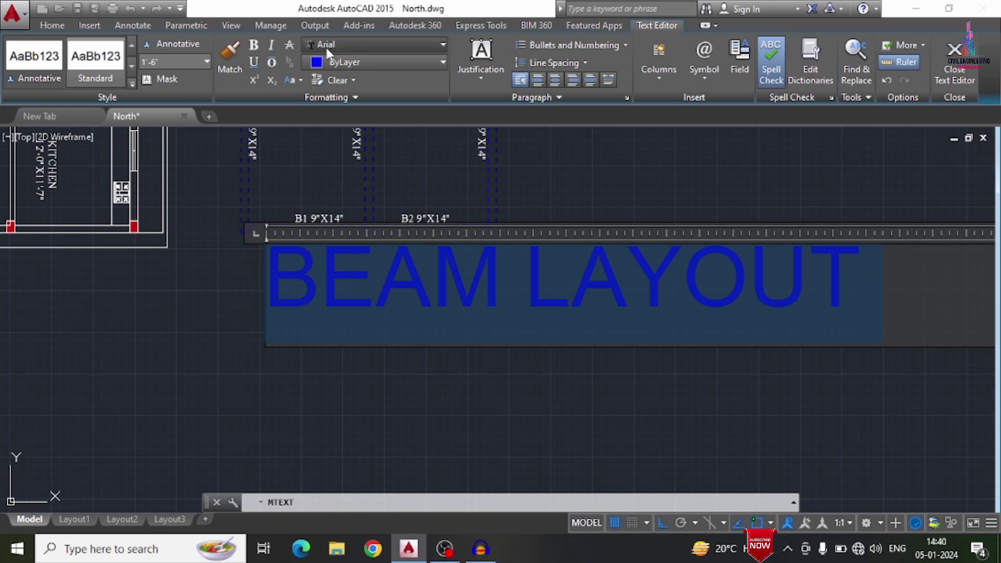
{"action": "left_click", "coordinate": [327, 50]}
{"action": "scroll", "coordinate": [327, 50], "scroll_direction": "down", "scroll_amount": 15}
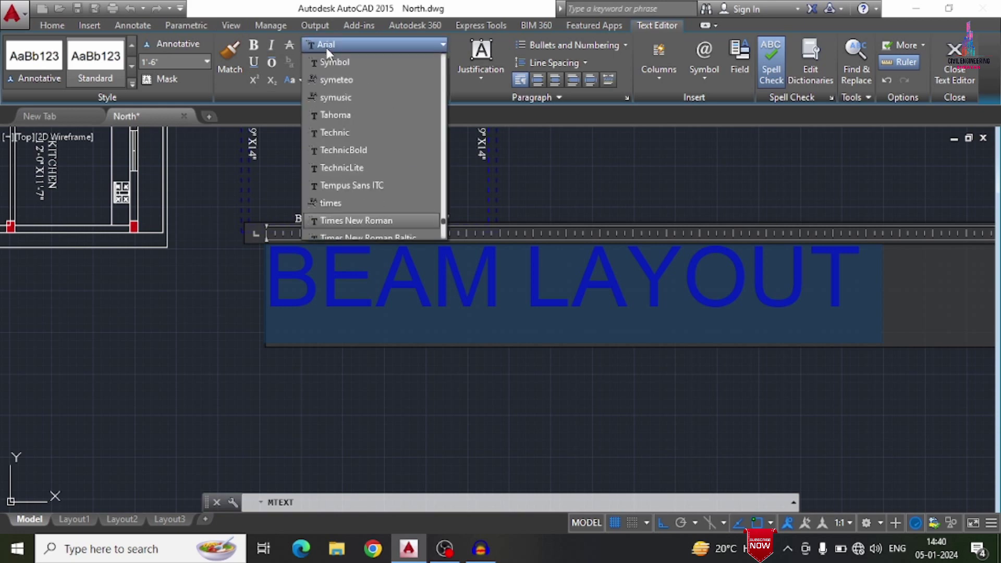
{"action": "left_click", "coordinate": [325, 46]}
{"action": "left_click", "coordinate": [353, 62]}
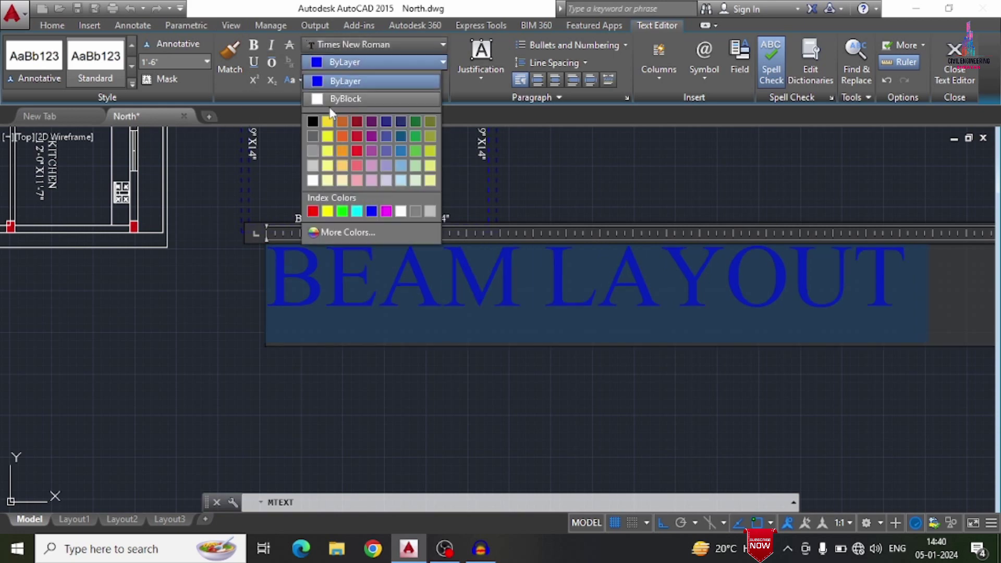
{"action": "left_click", "coordinate": [333, 99]}
{"action": "left_click", "coordinate": [167, 336]}
Step: Create a new layout sheet after Layout3 and open it
{"action": "scroll", "coordinate": [399, 354], "scroll_direction": "down", "scroll_amount": 2}
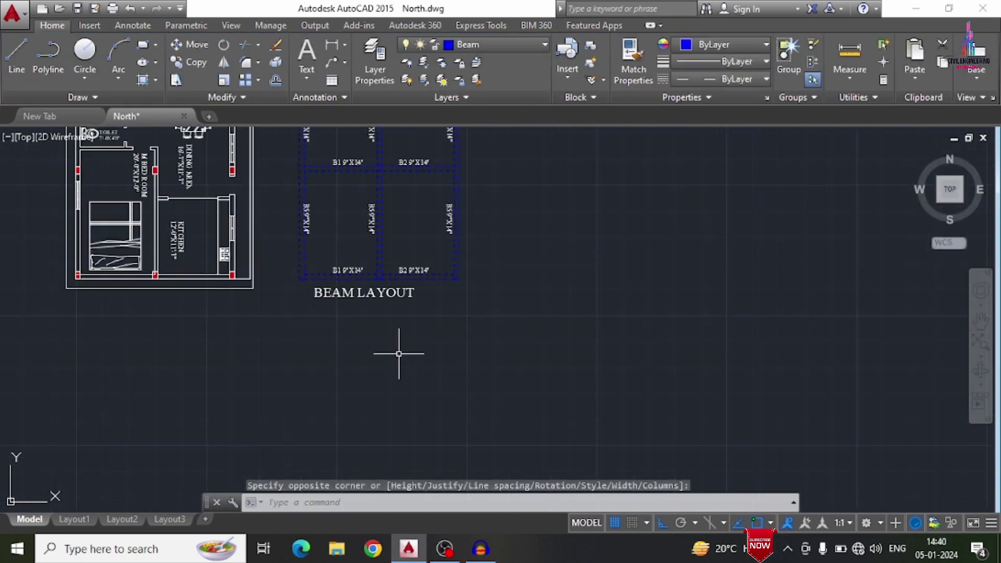
{"action": "scroll", "coordinate": [397, 402], "scroll_direction": "down", "scroll_amount": 3}
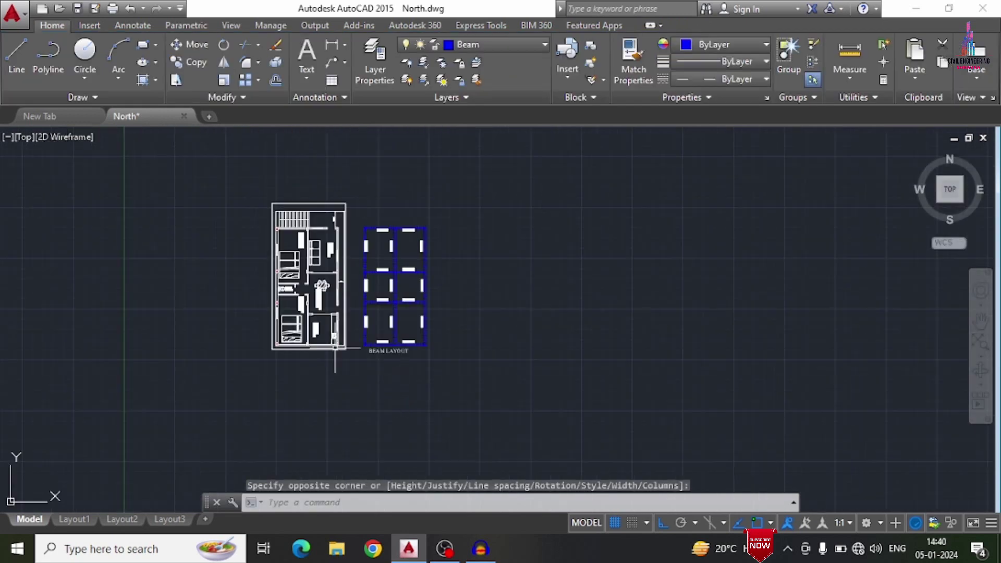
{"action": "scroll", "coordinate": [245, 291], "scroll_direction": "down", "scroll_amount": 2}
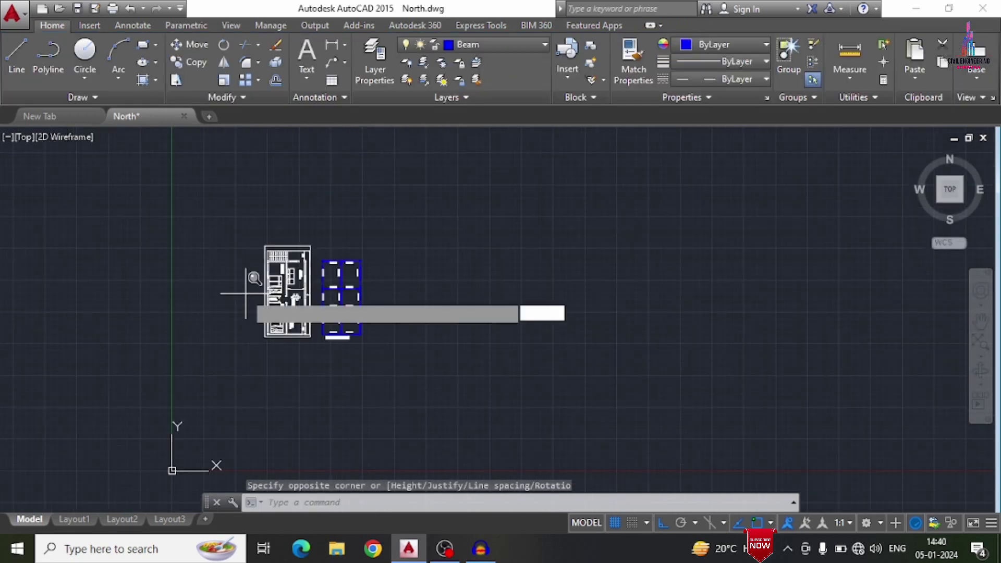
{"action": "key", "text": "Escape"}
{"action": "type", "text": "z"}
{"action": "key", "text": "Return"}
{"action": "type", "text": "a"}
{"action": "key", "text": "Return"}
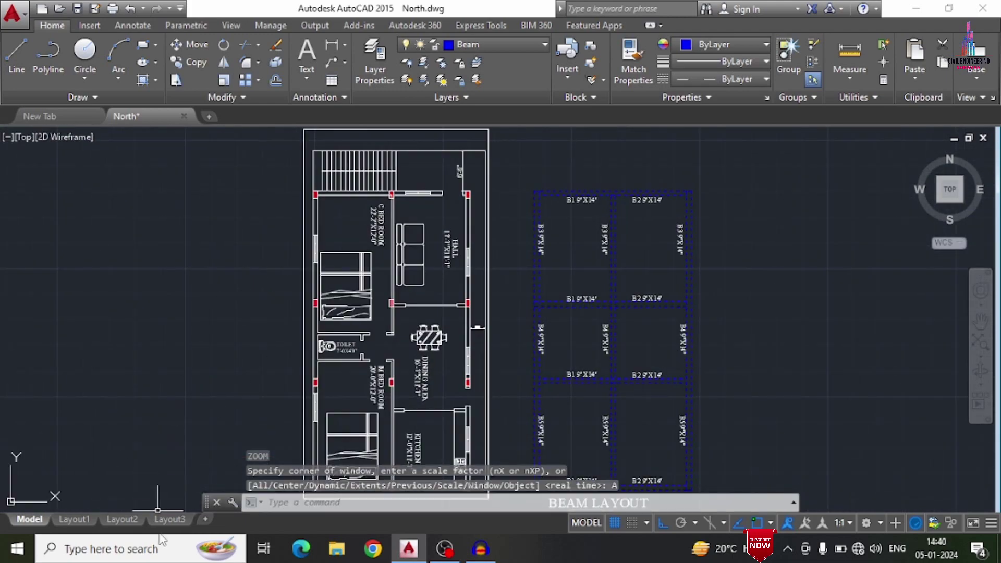
{"action": "left_click", "coordinate": [165, 521]}
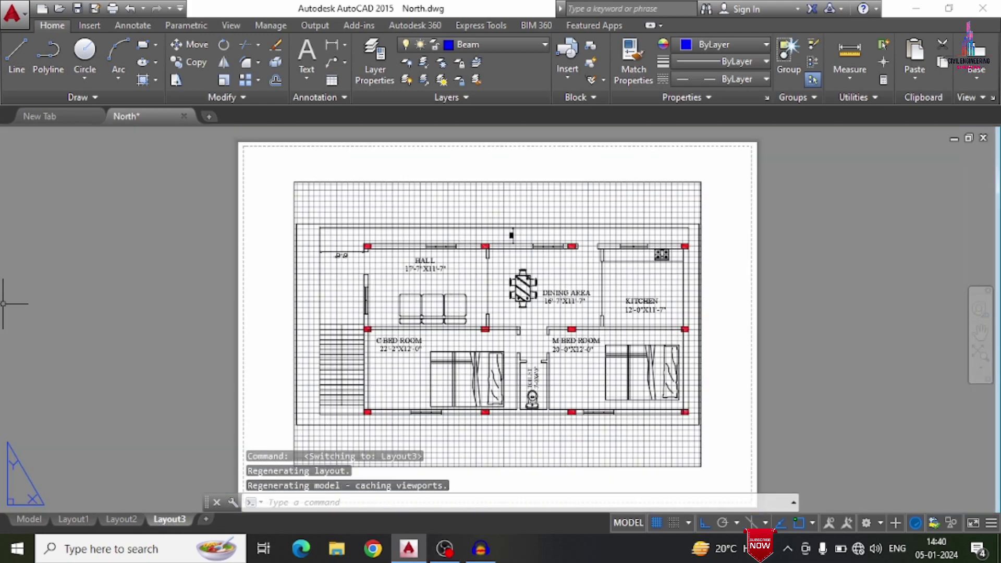
{"action": "left_click", "coordinate": [206, 518]}
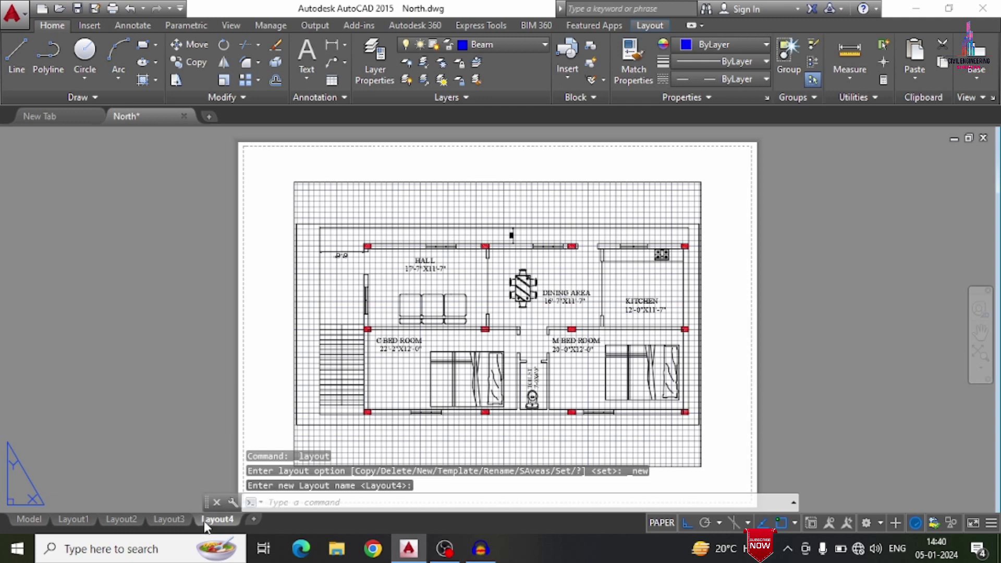
{"action": "left_click", "coordinate": [204, 524]}
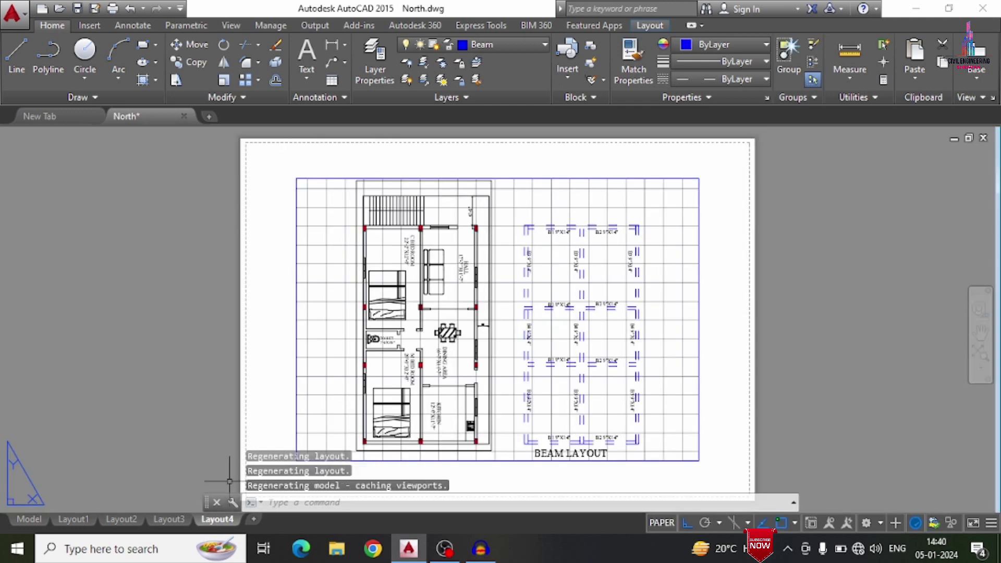
Step: Export the current layout as a PDF named Beam to the Desktop
{"action": "left_click", "coordinate": [12, 23]}
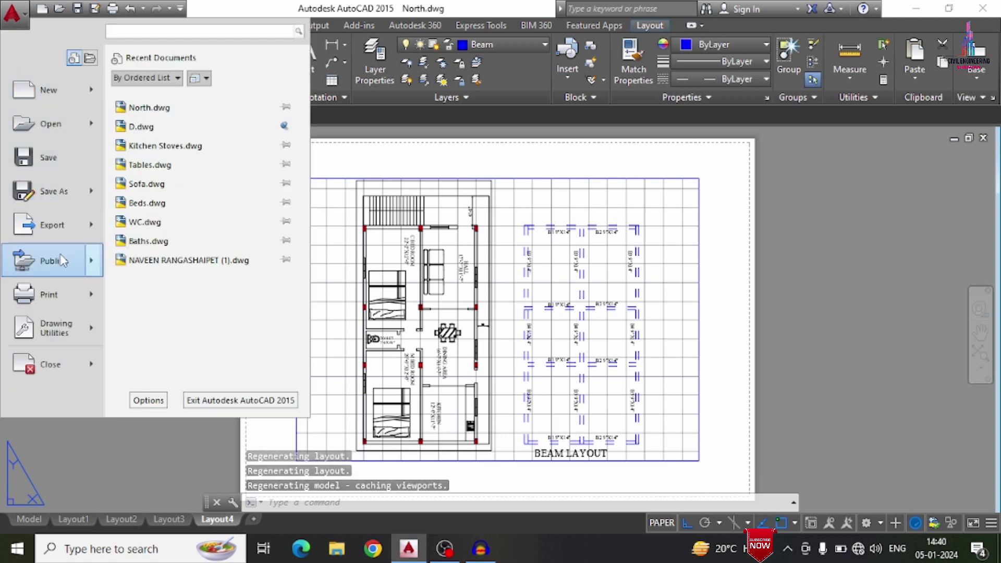
{"action": "mouse_move", "coordinate": [57, 237]}
{"action": "left_click", "coordinate": [214, 223]}
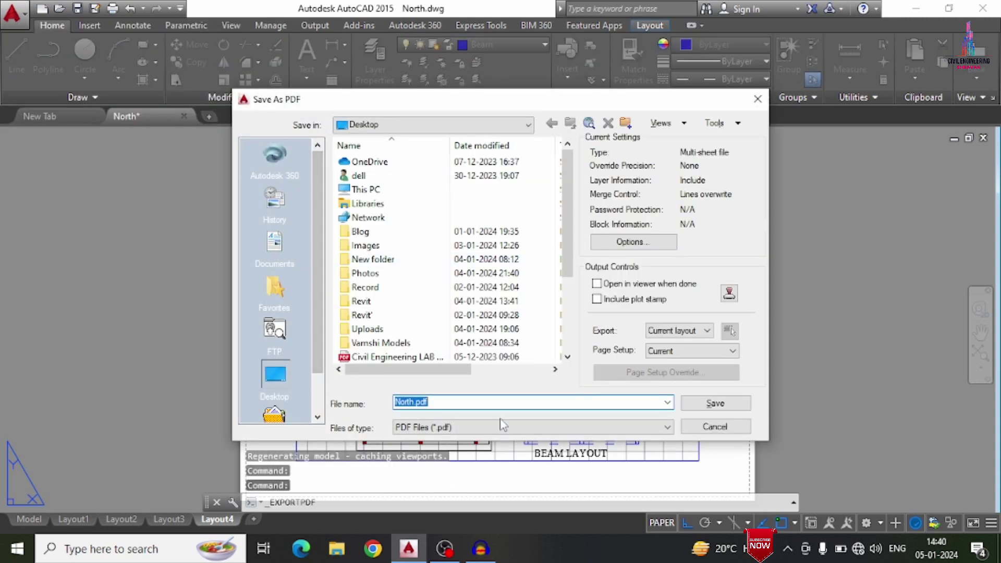
{"action": "type", "text": "Beam"}
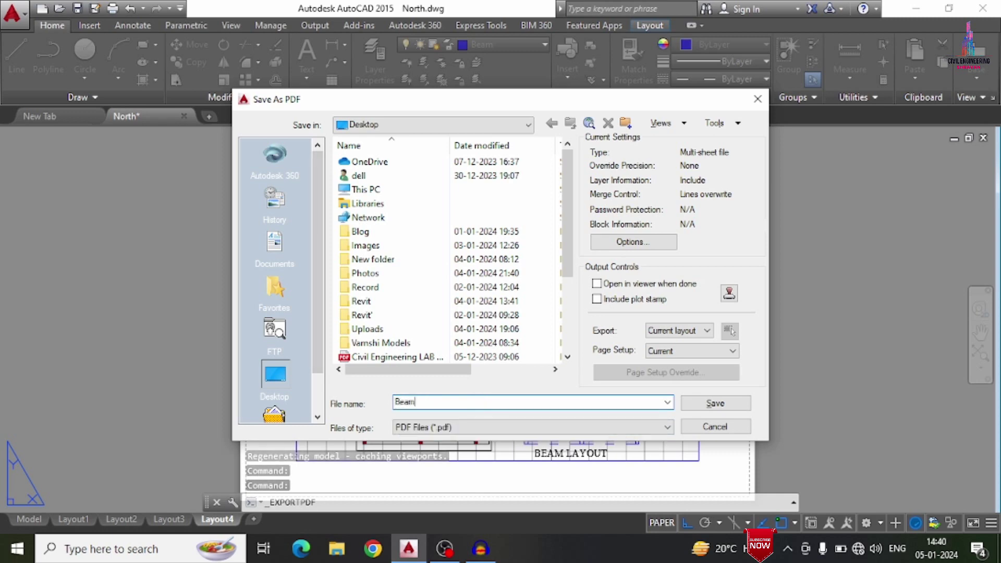
{"action": "key", "text": "Return"}
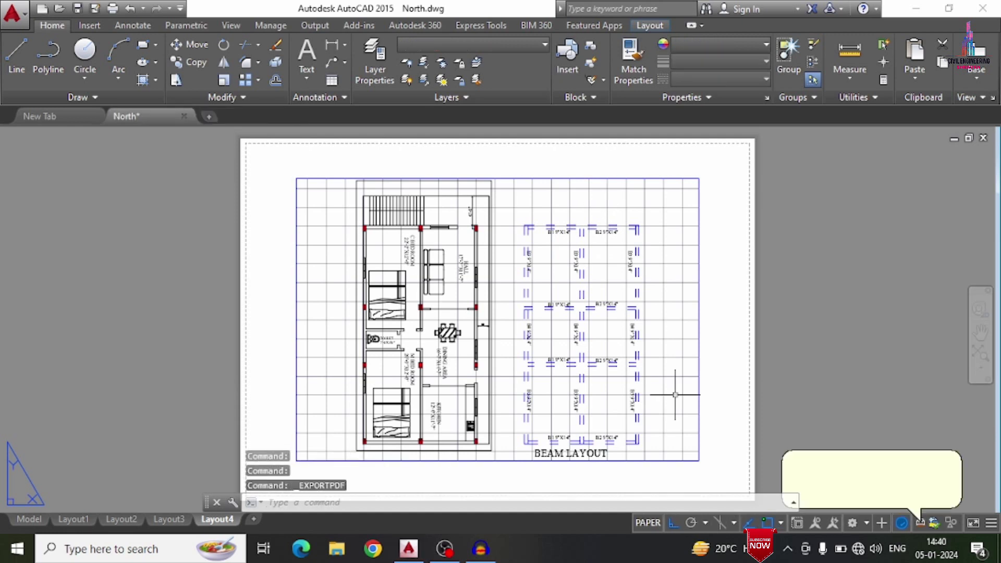
Step: Open the exported Beam PDF from the desktop and inspect the floor plan, beam labels and BEAM LAYOUT title
{"action": "left_click", "coordinate": [918, 13]}
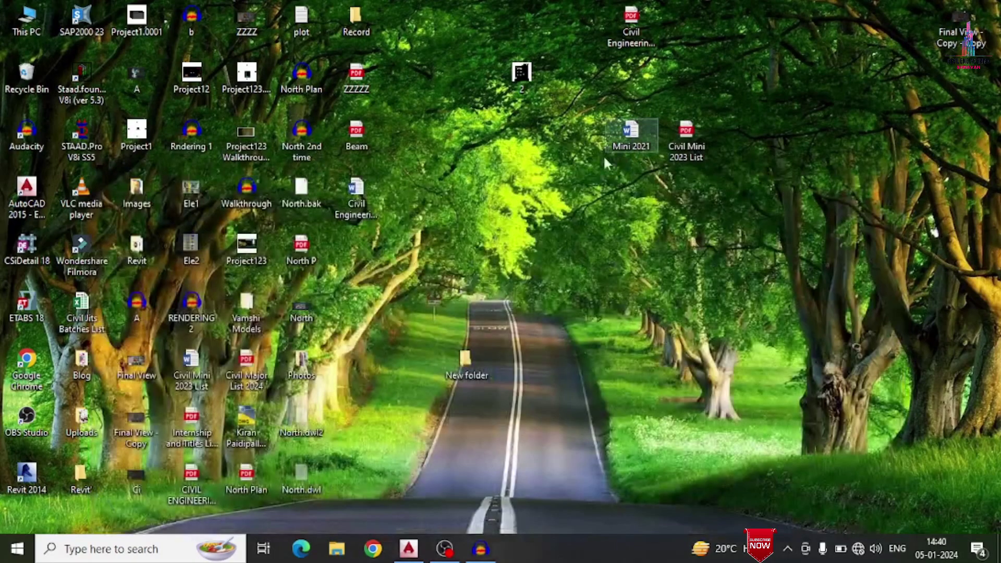
{"action": "double_click", "coordinate": [360, 147]}
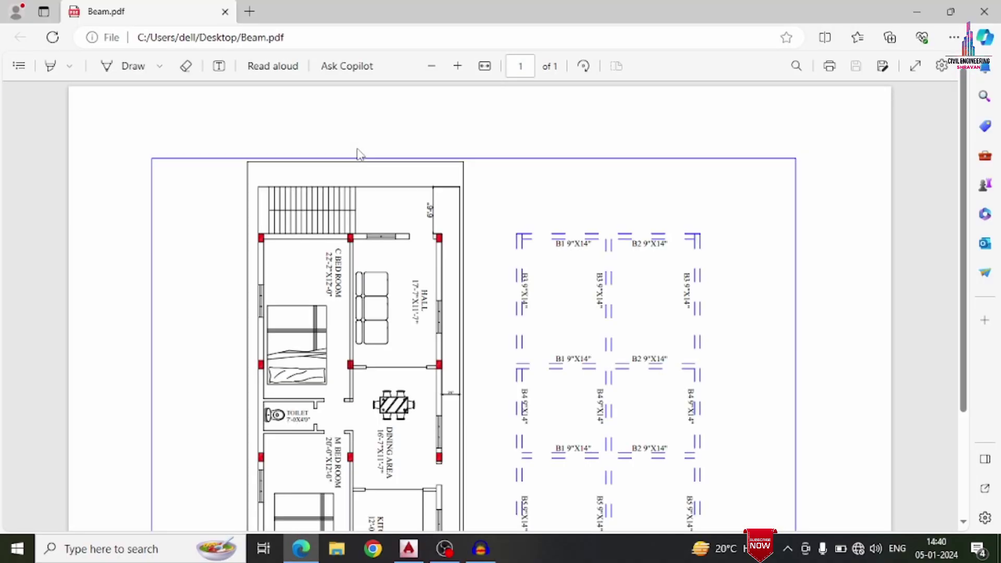
{"action": "scroll", "coordinate": [365, 162], "scroll_direction": "down", "scroll_amount": 3}
{"action": "scroll", "coordinate": [413, 266], "scroll_direction": "up", "scroll_amount": 2}
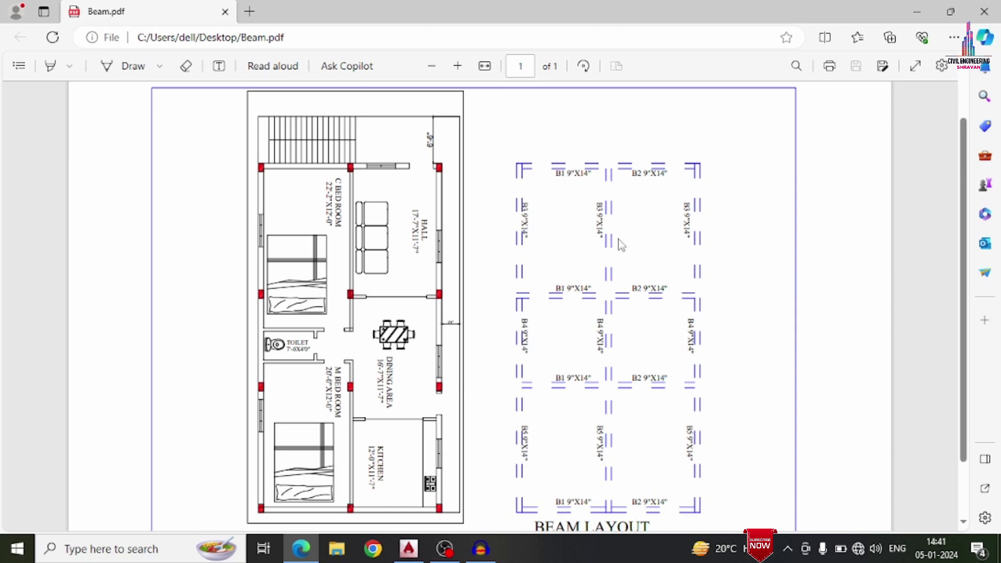
{"action": "scroll", "coordinate": [621, 244], "scroll_direction": "up", "scroll_amount": 3, "text": "ctrl"}
{"action": "scroll", "coordinate": [620, 240], "scroll_direction": "down", "scroll_amount": 2}
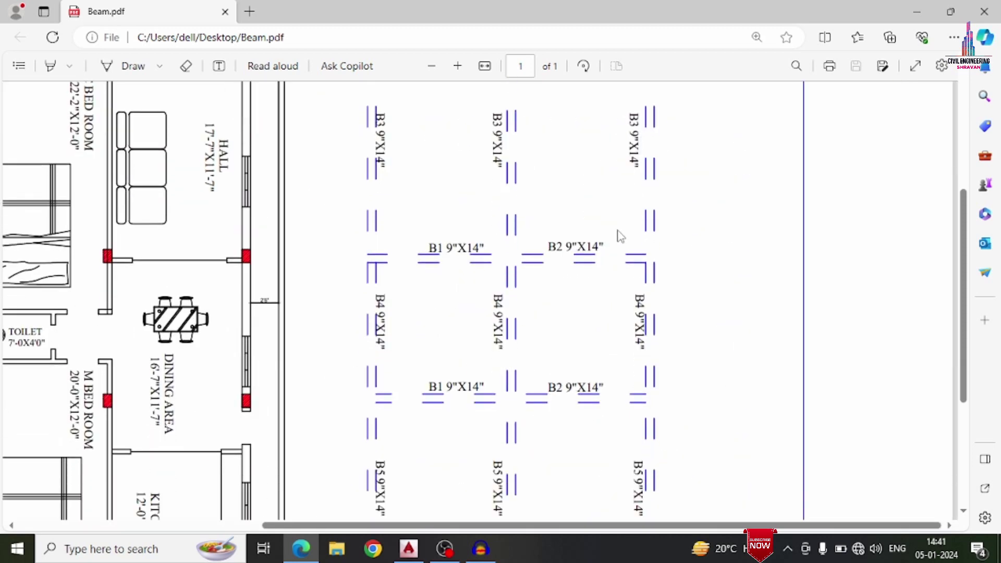
{"action": "scroll", "coordinate": [619, 229], "scroll_direction": "down", "scroll_amount": 3, "text": "ctrl"}
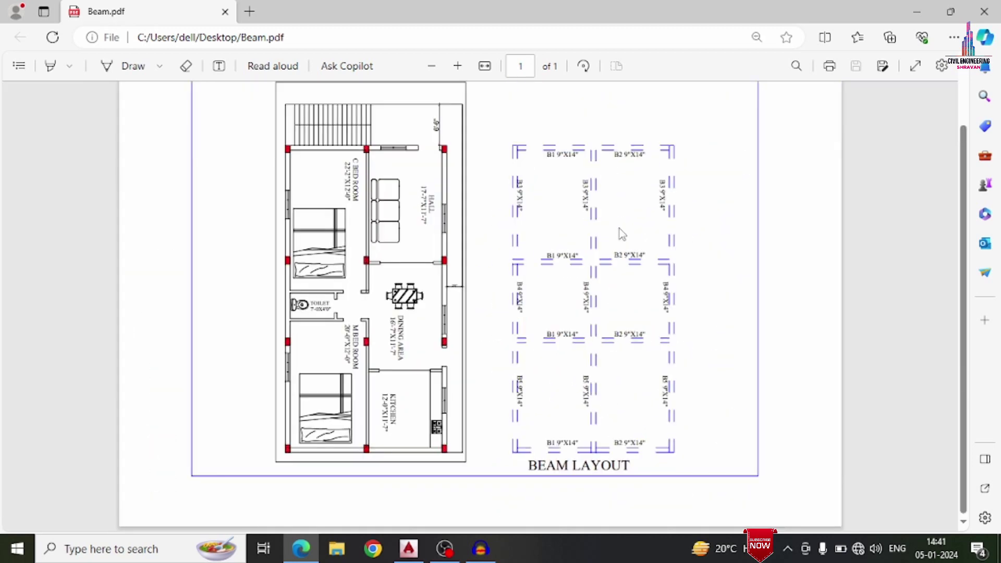